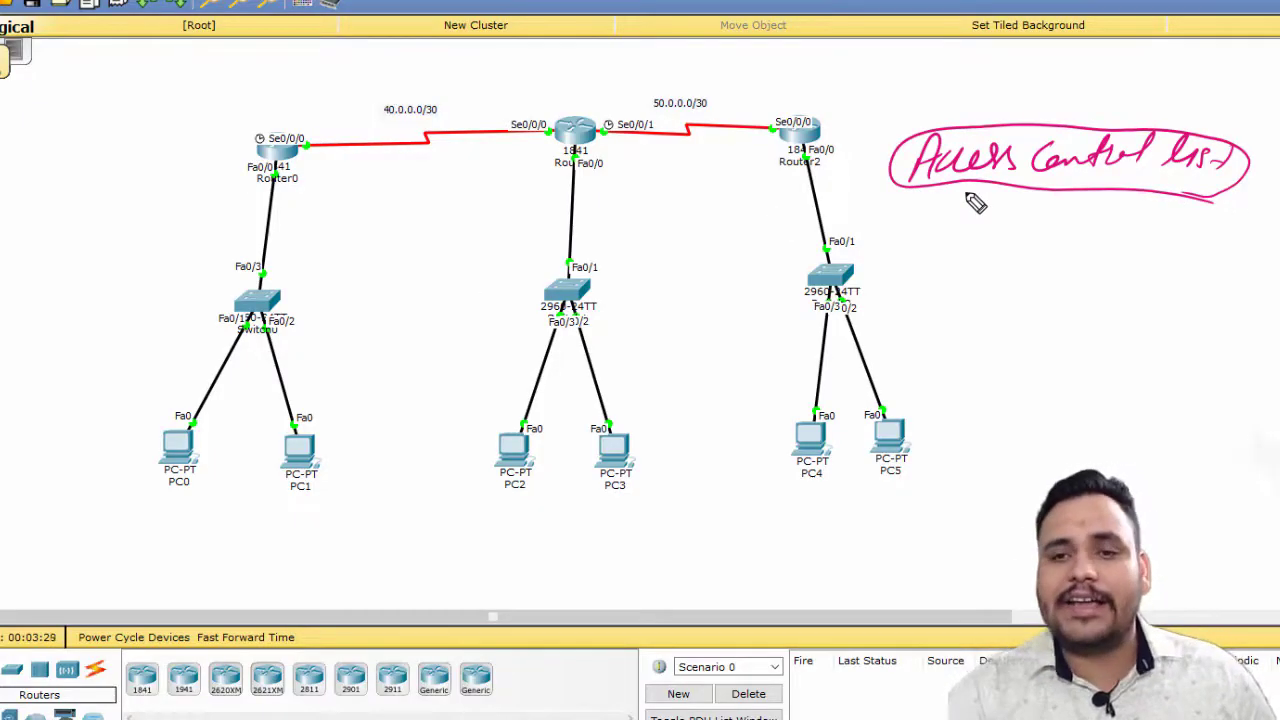
Handwrite the notes "Set" and "deny / Permit / filter" under the Access control list heading, underlining and bracketing them
{"action": "mouse_move", "coordinate": [940, 220]}
{"action": "left_mouse_down"}
{"action": "mouse_move", "coordinate": [929, 234]}
{"action": "mouse_move", "coordinate": [957, 251]}
{"action": "mouse_move", "coordinate": [995, 224]}
{"action": "left_mouse_up"}
{"action": "left_click", "coordinate": [1014, 226]}
{"action": "mouse_move", "coordinate": [886, 272]}
{"action": "left_mouse_down"}
{"action": "mouse_move", "coordinate": [951, 265]}
{"action": "mouse_move", "coordinate": [967, 309]}
{"action": "mouse_move", "coordinate": [1054, 314]}
{"action": "left_mouse_up"}
{"action": "left_click_drag", "start_coordinate": [1064, 268], "coordinate": [1042, 368]}
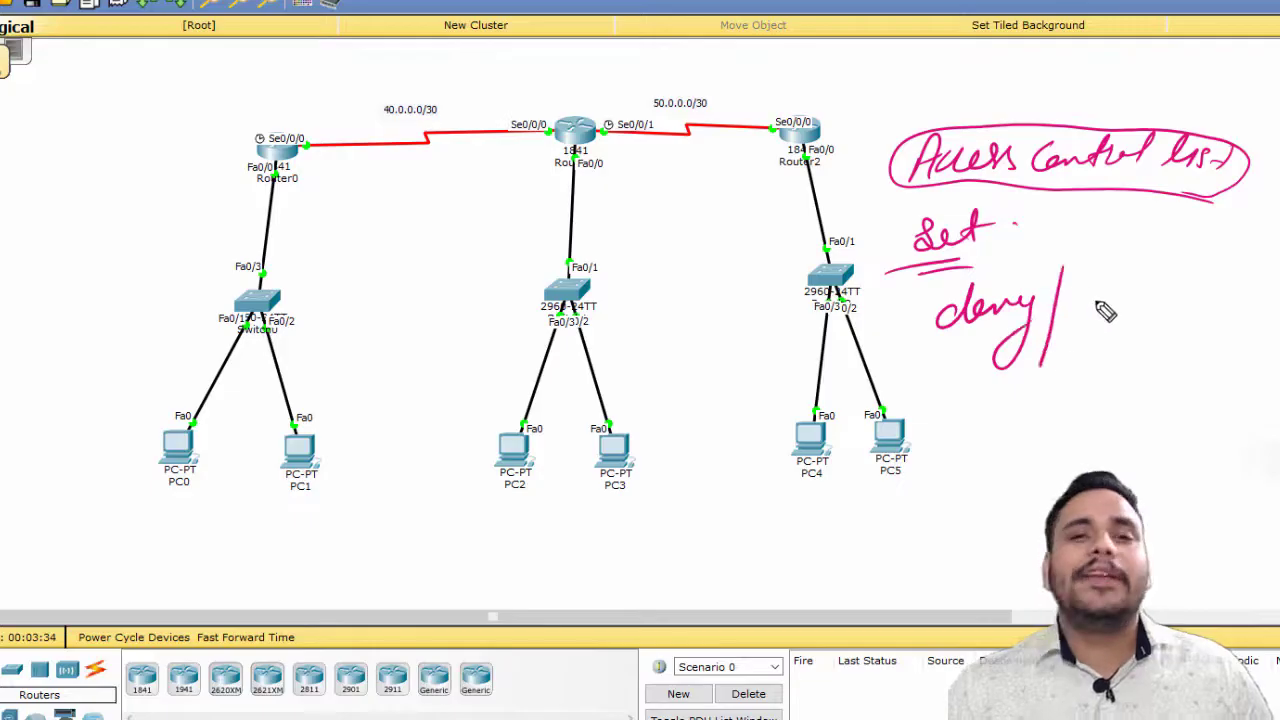
{"action": "mouse_move", "coordinate": [1074, 305]}
{"action": "left_mouse_down"}
{"action": "mouse_move", "coordinate": [1086, 318]}
{"action": "mouse_move", "coordinate": [1165, 318]}
{"action": "left_mouse_up"}
{"action": "left_click_drag", "start_coordinate": [1198, 262], "coordinate": [1143, 366]}
{"action": "mouse_move", "coordinate": [1060, 362]}
{"action": "left_mouse_down"}
{"action": "mouse_move", "coordinate": [1045, 435]}
{"action": "mouse_move", "coordinate": [1073, 399]}
{"action": "mouse_move", "coordinate": [1116, 403]}
{"action": "mouse_move", "coordinate": [1148, 393]}
{"action": "left_mouse_up"}
{"action": "left_click_drag", "start_coordinate": [1200, 248], "coordinate": [1150, 400]}
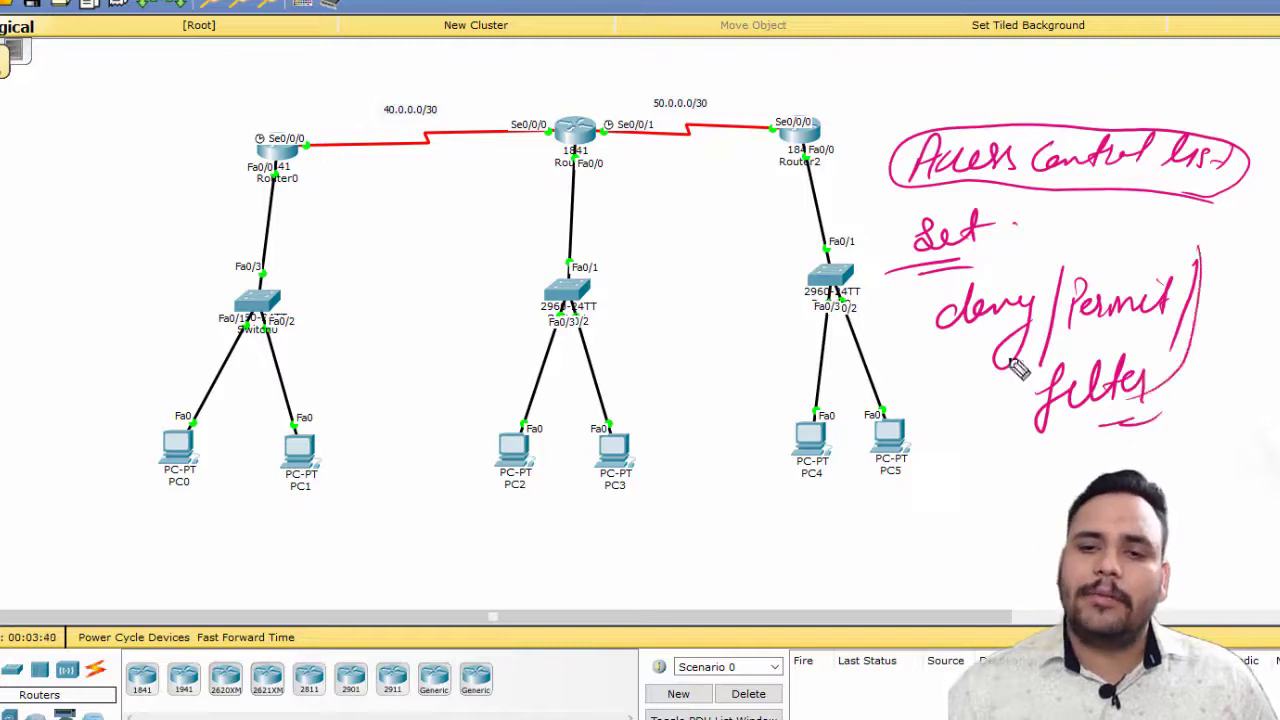
{"action": "left_click_drag", "start_coordinate": [958, 282], "coordinate": [938, 370]}
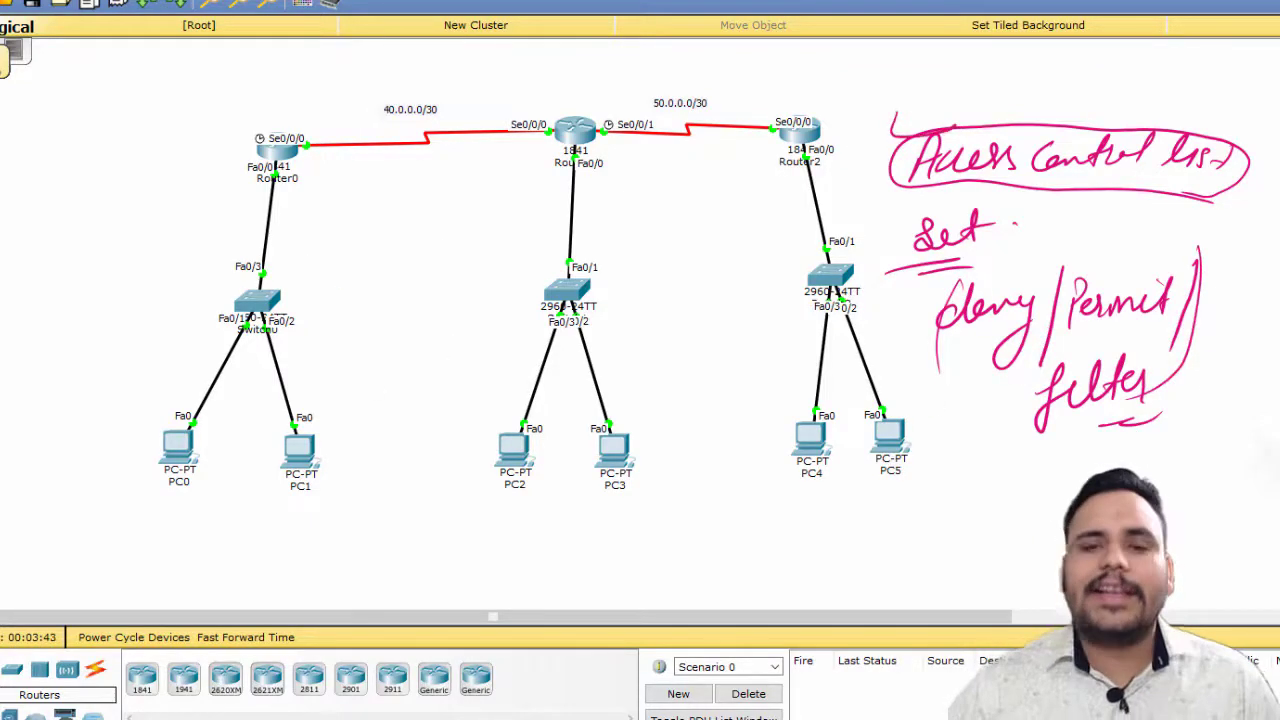
Handwrite "Standard ACL" and "Extended ACL" beside Router0, circle the extended and tick the standard type, and clear all annotations
{"action": "mouse_move", "coordinate": [29, 163]}
{"action": "left_mouse_down"}
{"action": "mouse_move", "coordinate": [93, 168]}
{"action": "mouse_move", "coordinate": [119, 143]}
{"action": "mouse_move", "coordinate": [188, 134]}
{"action": "mouse_move", "coordinate": [200, 116]}
{"action": "mouse_move", "coordinate": [236, 104]}
{"action": "left_mouse_up"}
{"action": "mouse_move", "coordinate": [64, 214]}
{"action": "left_mouse_down"}
{"action": "mouse_move", "coordinate": [40, 246]}
{"action": "mouse_move", "coordinate": [85, 209]}
{"action": "mouse_move", "coordinate": [79, 227]}
{"action": "mouse_move", "coordinate": [122, 205]}
{"action": "mouse_move", "coordinate": [129, 172]}
{"action": "mouse_move", "coordinate": [139, 188]}
{"action": "mouse_move", "coordinate": [181, 175]}
{"action": "mouse_move", "coordinate": [188, 150]}
{"action": "mouse_move", "coordinate": [199, 175]}
{"action": "mouse_move", "coordinate": [236, 150]}
{"action": "left_mouse_up"}
{"action": "left_click_drag", "start_coordinate": [230, 174], "coordinate": [70, 271]}
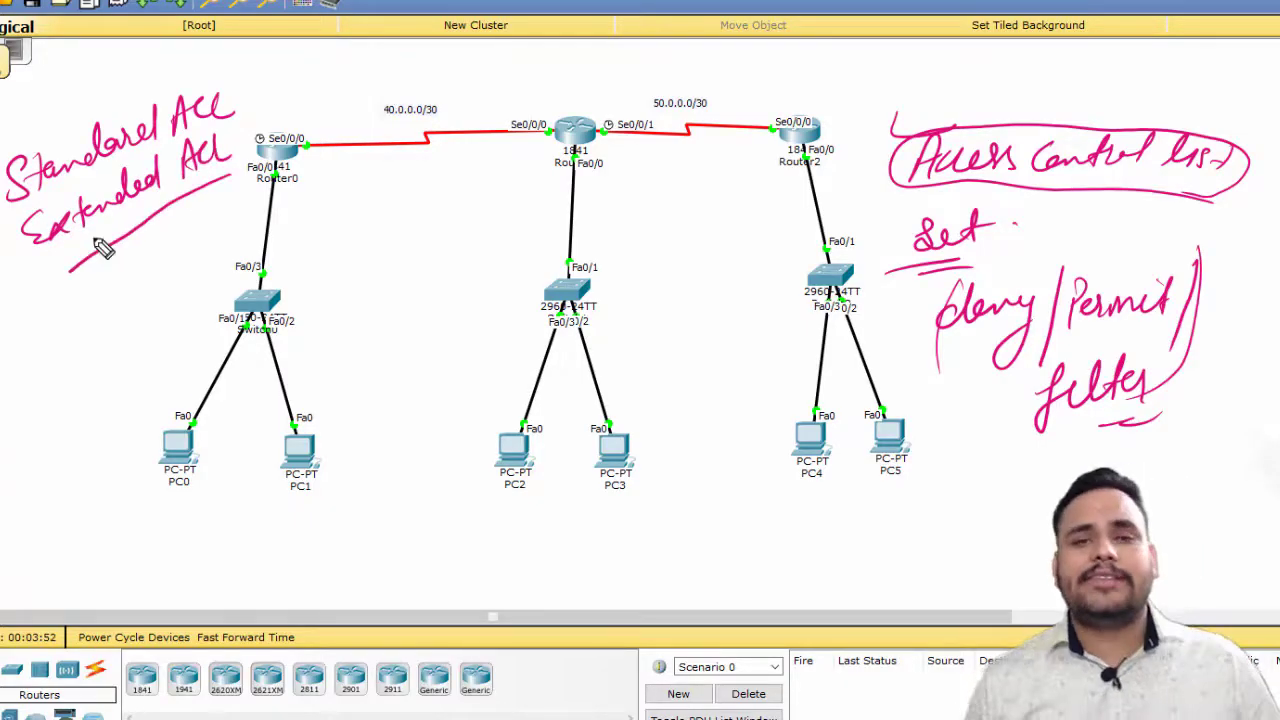
{"action": "mouse_move", "coordinate": [24, 206]}
{"action": "left_mouse_down"}
{"action": "mouse_move", "coordinate": [66, 288]}
{"action": "mouse_move", "coordinate": [191, 203]}
{"action": "mouse_move", "coordinate": [228, 176]}
{"action": "left_mouse_up"}
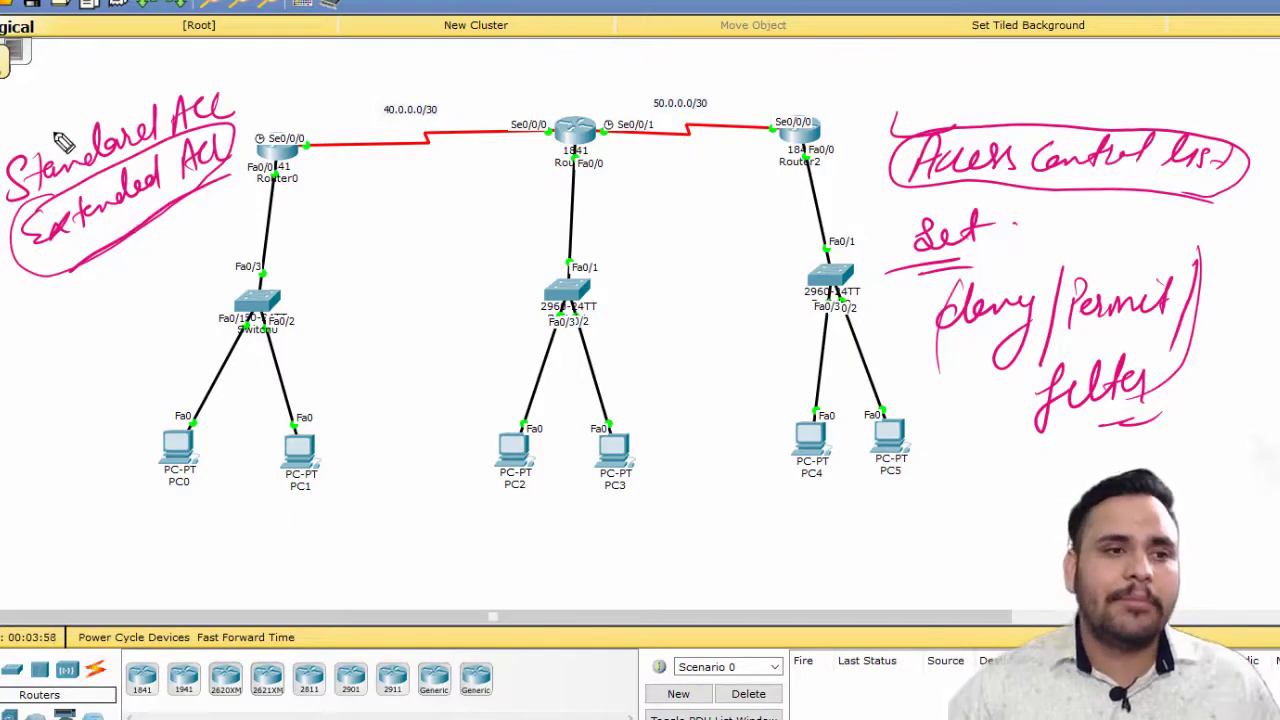
{"action": "left_click_drag", "start_coordinate": [38, 121], "coordinate": [90, 106]}
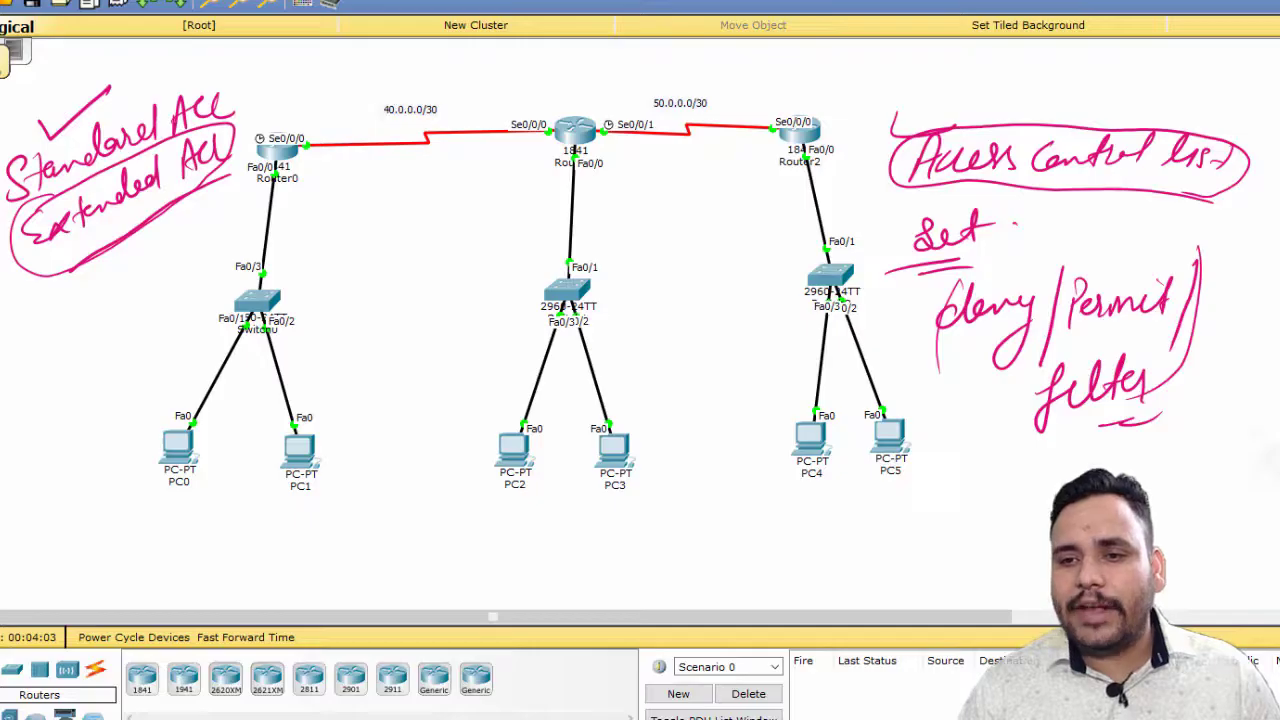
{"action": "key", "text": "Escape"}
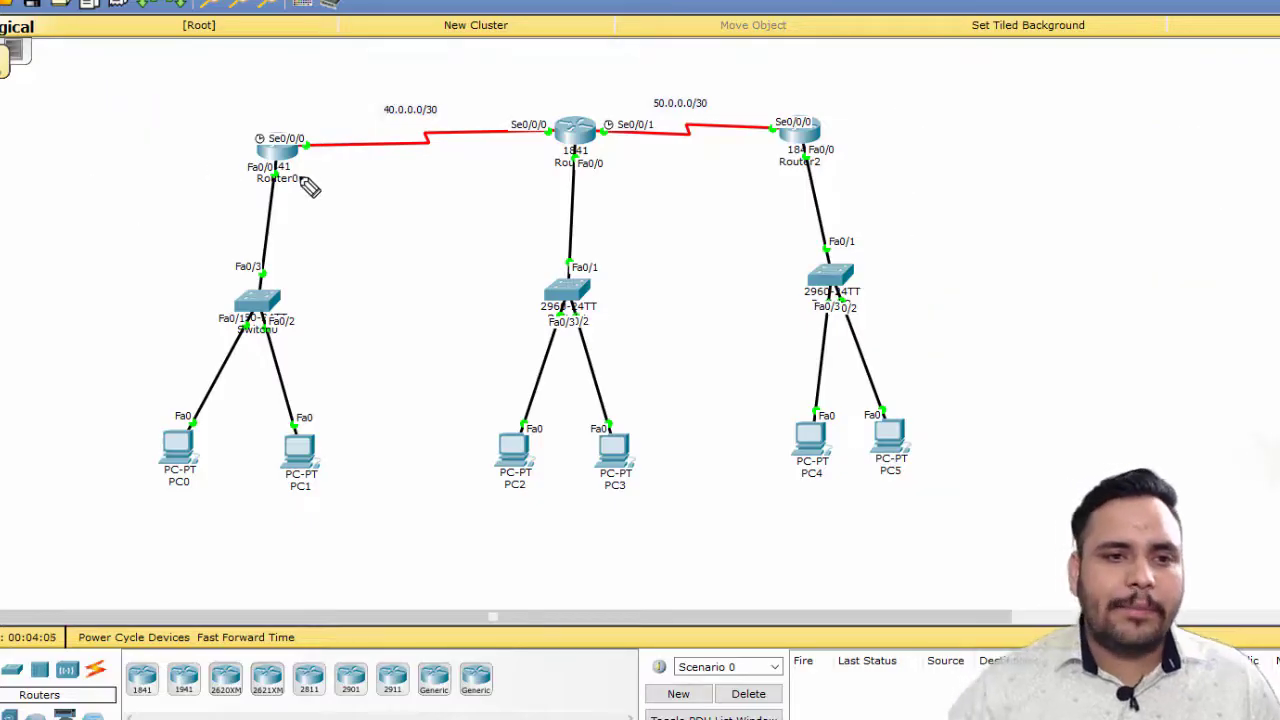
Circle Router0's local network on the topology and test connectivity by sending a simple PDU from PC1 to PC2
{"action": "mouse_move", "coordinate": [329, 176]}
{"action": "left_mouse_down"}
{"action": "mouse_move", "coordinate": [212, 177]}
{"action": "mouse_move", "coordinate": [127, 280]}
{"action": "mouse_move", "coordinate": [133, 446]}
{"action": "mouse_move", "coordinate": [232, 531]}
{"action": "mouse_move", "coordinate": [361, 405]}
{"action": "mouse_move", "coordinate": [359, 243]}
{"action": "mouse_move", "coordinate": [272, 182]}
{"action": "left_mouse_up"}
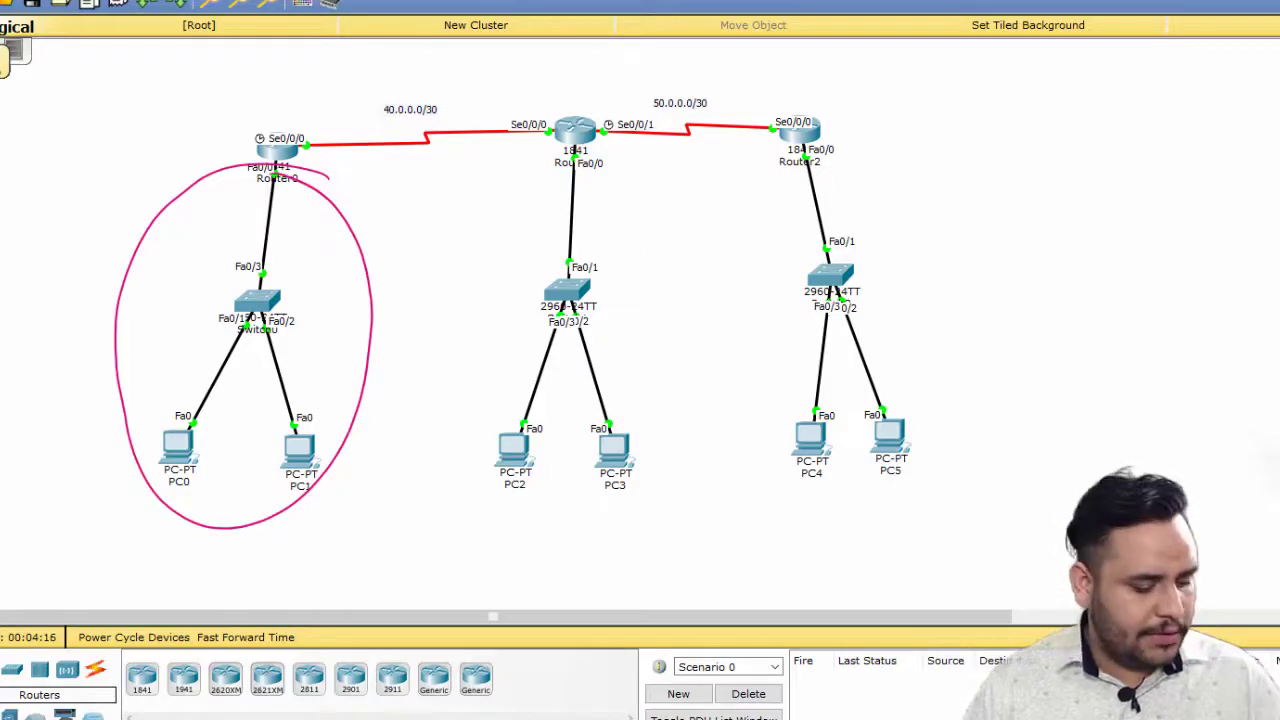
{"action": "left_click", "coordinate": [299, 450]}
{"action": "left_click", "coordinate": [514, 450]}
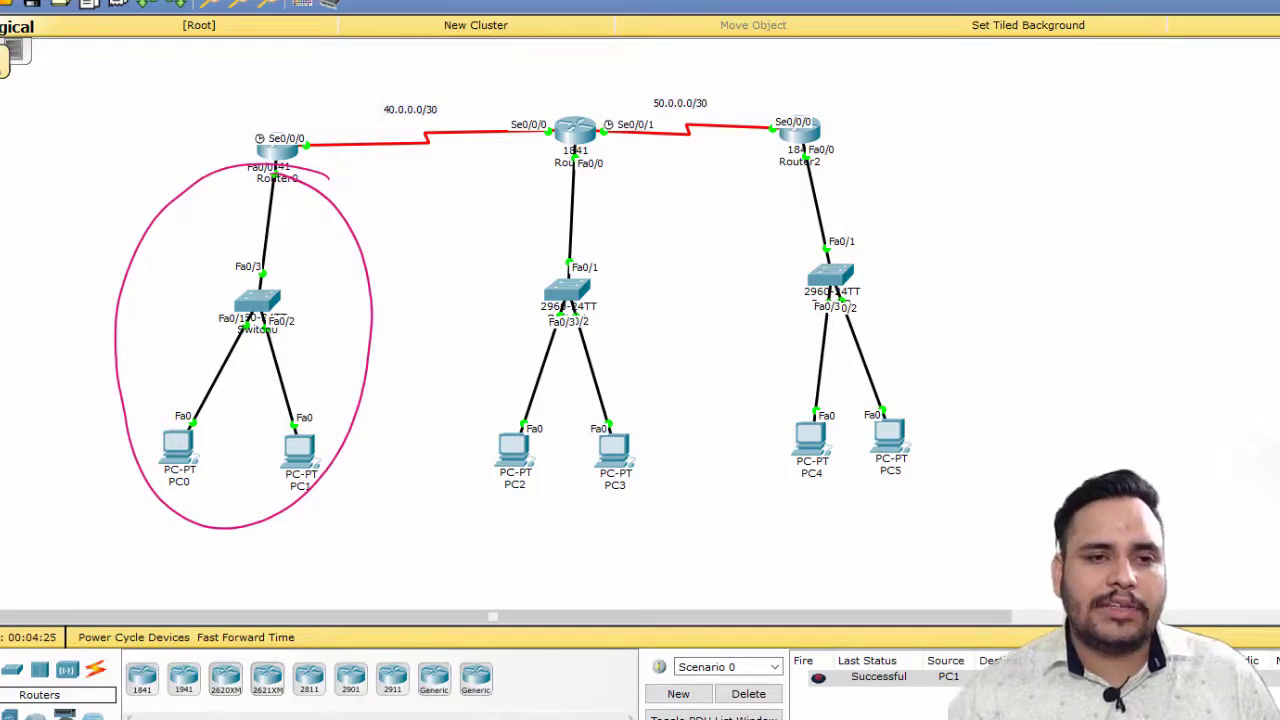
Mark Router0 with an arrow, highlight its Fa0/0 port, and write a circled and underlined "10." beside its local network
{"action": "mouse_move", "coordinate": [165, 128]}
{"action": "left_mouse_down"}
{"action": "mouse_move", "coordinate": [229, 149]}
{"action": "mouse_move", "coordinate": [216, 162]}
{"action": "mouse_move", "coordinate": [272, 170]}
{"action": "left_mouse_up"}
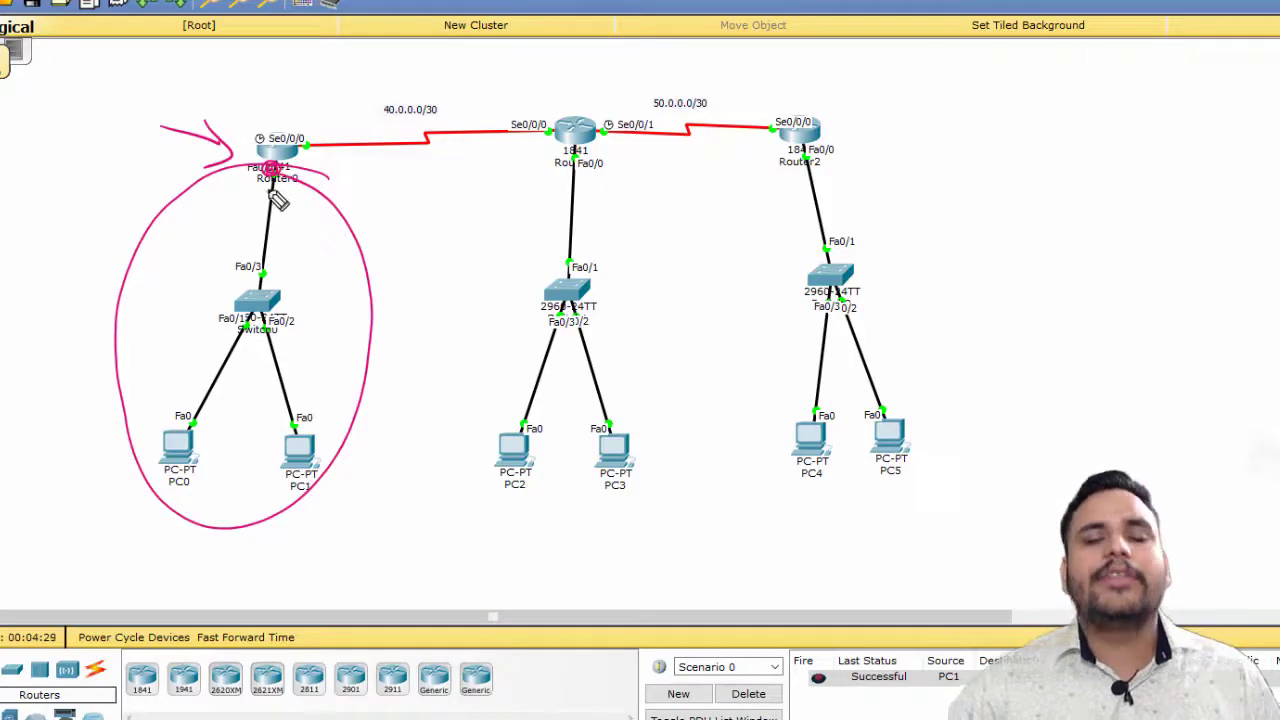
{"action": "mouse_move", "coordinate": [105, 205]}
{"action": "left_mouse_down"}
{"action": "mouse_move", "coordinate": [98, 230]}
{"action": "mouse_move", "coordinate": [116, 213]}
{"action": "left_mouse_up"}
{"action": "left_click_drag", "start_coordinate": [75, 222], "coordinate": [127, 190]}
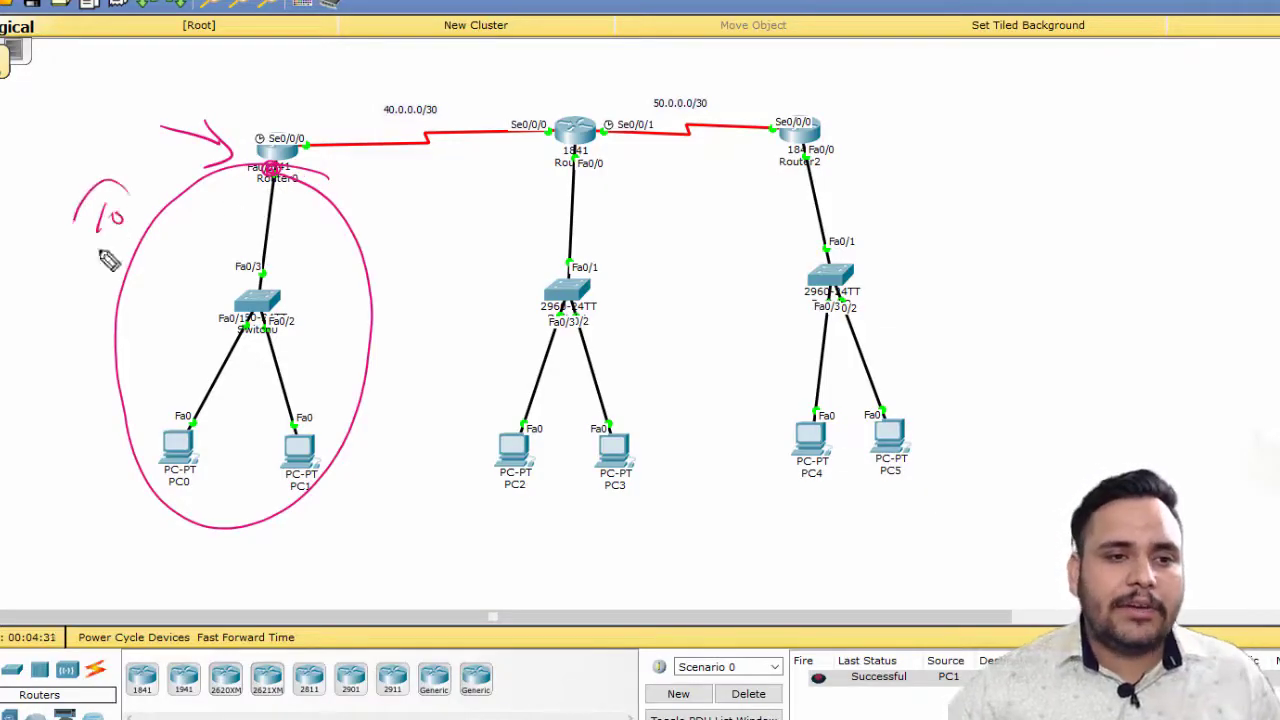
{"action": "left_click_drag", "start_coordinate": [104, 254], "coordinate": [150, 228]}
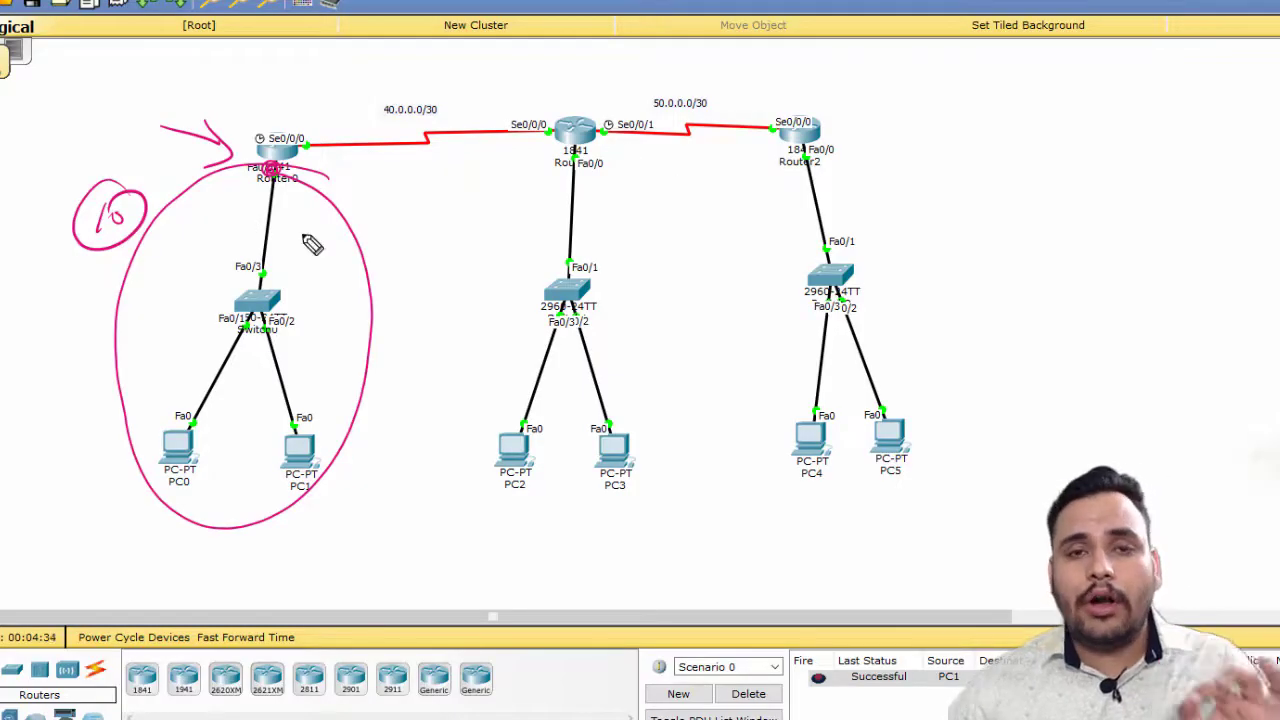
{"action": "left_click_drag", "start_coordinate": [92, 252], "coordinate": [140, 225]}
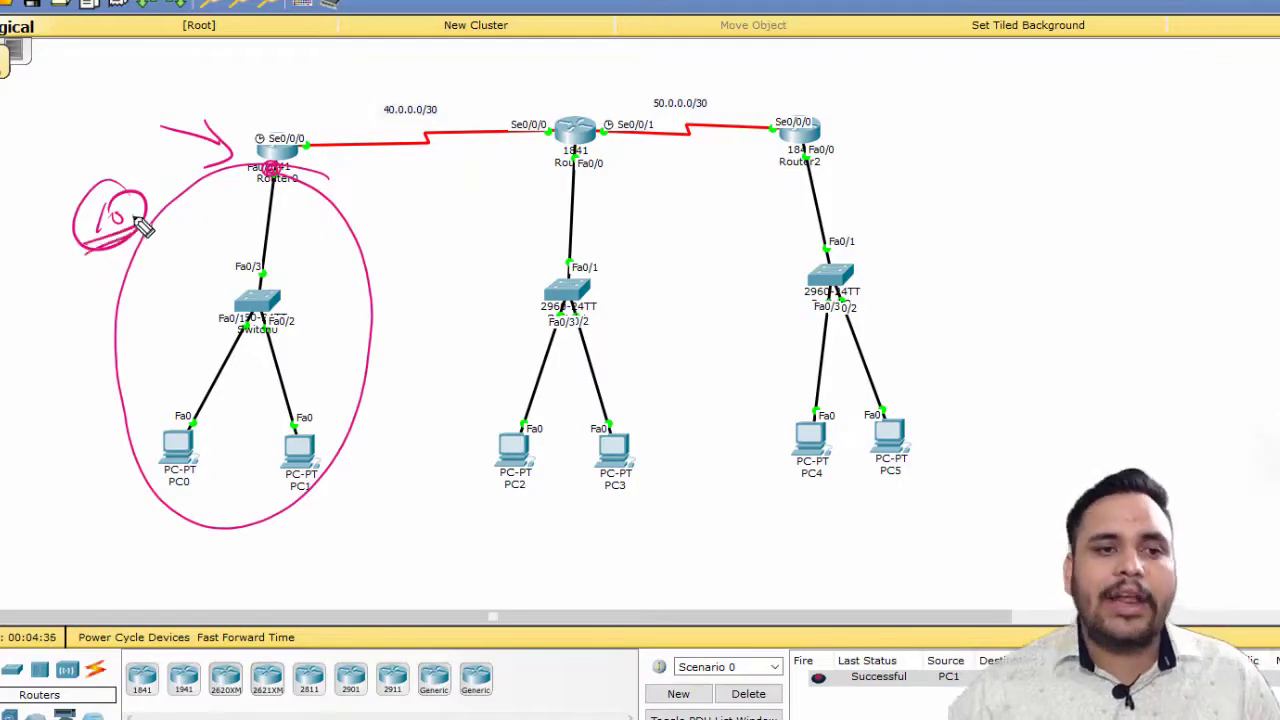
Circle PC2, PC3 and the 50.0.0.0/30 serial link between Router1 and Router2 on the topology
{"action": "mouse_move", "coordinate": [523, 423]}
{"action": "left_mouse_down"}
{"action": "mouse_move", "coordinate": [525, 492]}
{"action": "mouse_move", "coordinate": [530, 428]}
{"action": "left_mouse_up"}
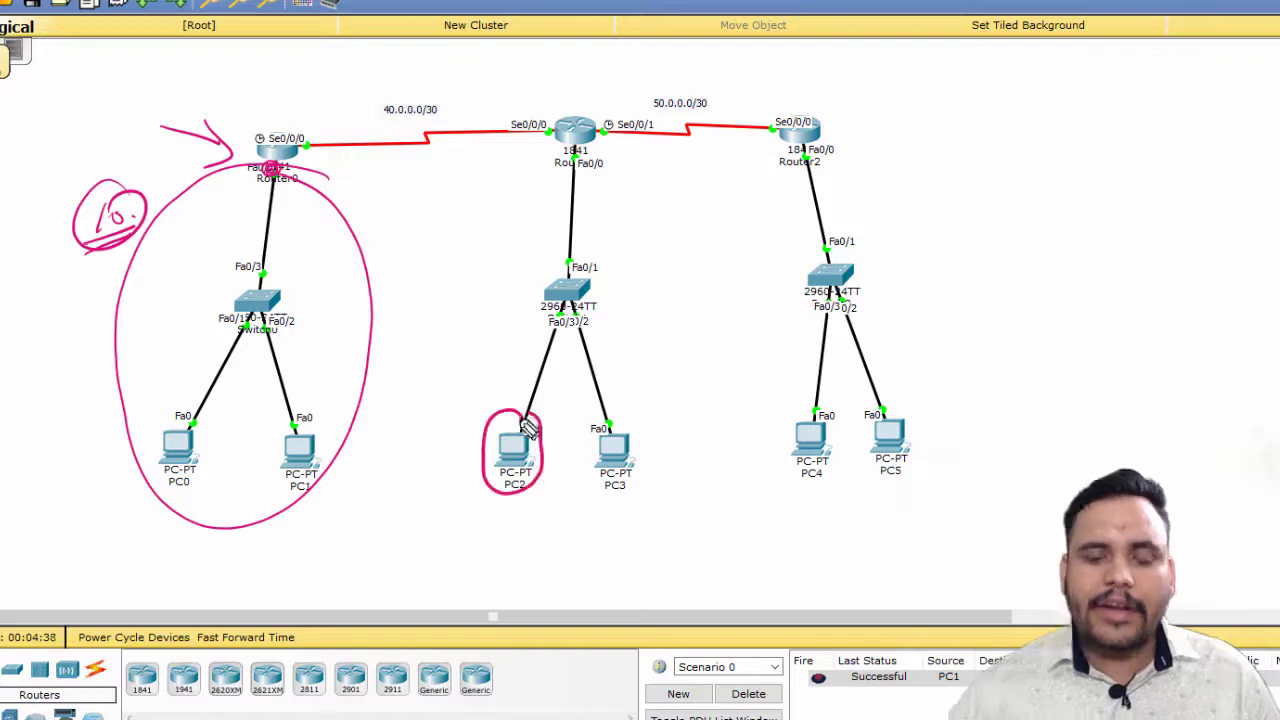
{"action": "mouse_move", "coordinate": [640, 426]}
{"action": "left_mouse_down"}
{"action": "mouse_move", "coordinate": [605, 418]}
{"action": "mouse_move", "coordinate": [607, 480]}
{"action": "mouse_move", "coordinate": [648, 460]}
{"action": "mouse_move", "coordinate": [630, 418]}
{"action": "left_mouse_up"}
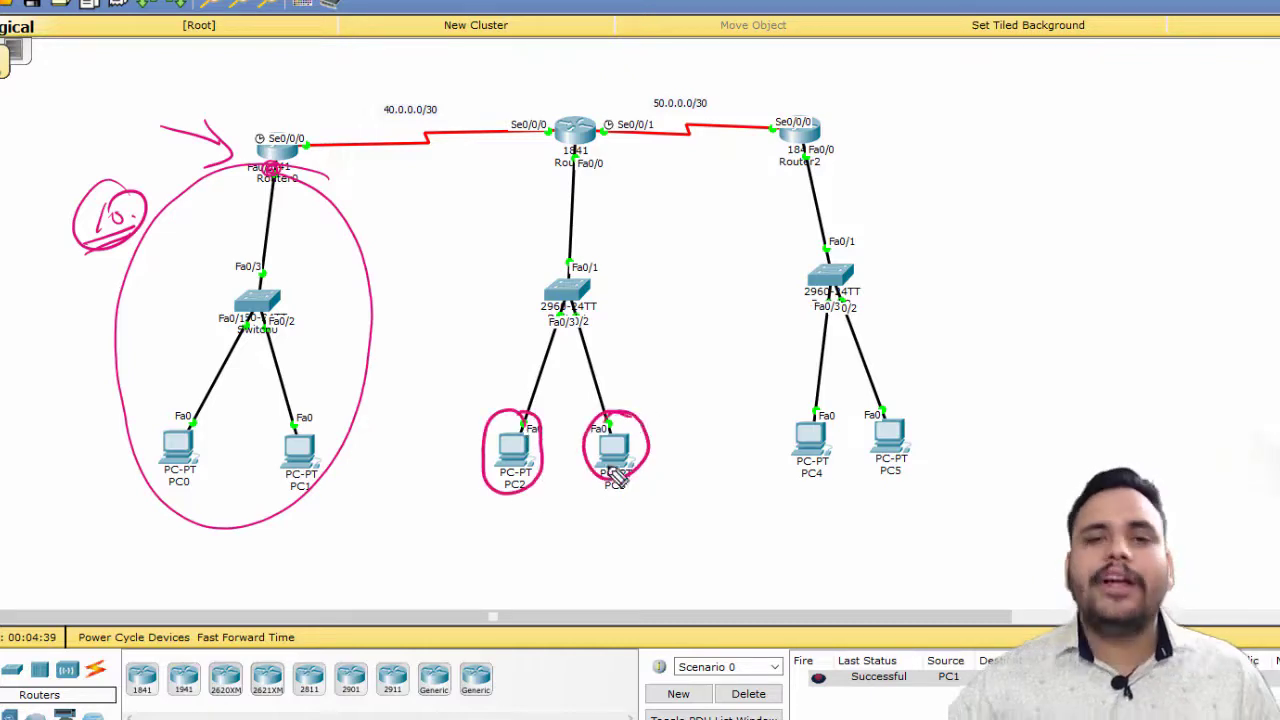
{"action": "mouse_move", "coordinate": [763, 100]}
{"action": "left_mouse_down"}
{"action": "mouse_move", "coordinate": [636, 100]}
{"action": "mouse_move", "coordinate": [630, 165]}
{"action": "mouse_move", "coordinate": [789, 157]}
{"action": "mouse_move", "coordinate": [722, 91]}
{"action": "left_mouse_up"}
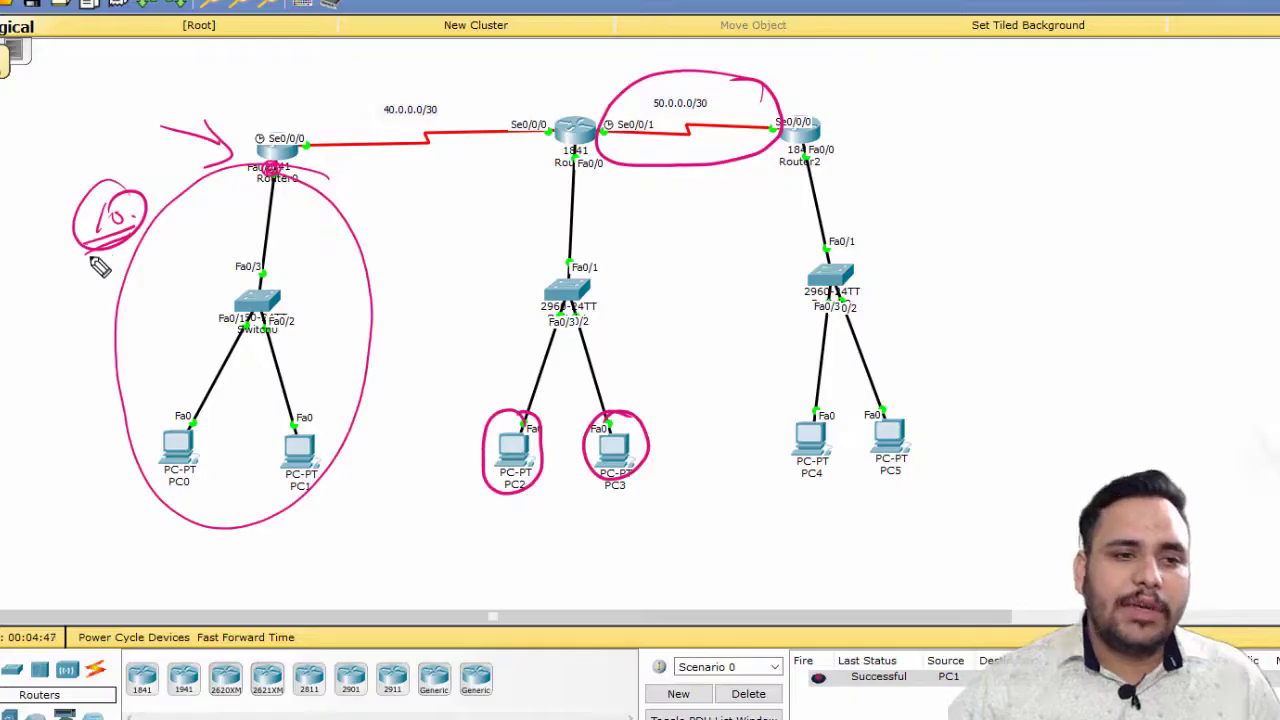
Handwrite "10.0.0.0/29 X 20.0.0.1" with an arrow to "50.0.0.0/30", circle PC0, and clear the annotations
{"action": "left_click_drag", "start_coordinate": [90, 264], "coordinate": [178, 236]}
{"action": "mouse_move", "coordinate": [862, 158]}
{"action": "left_mouse_down"}
{"action": "mouse_move", "coordinate": [857, 200]}
{"action": "mouse_move", "coordinate": [929, 177]}
{"action": "mouse_move", "coordinate": [997, 177]}
{"action": "mouse_move", "coordinate": [1077, 200]}
{"action": "mouse_move", "coordinate": [1129, 180]}
{"action": "mouse_move", "coordinate": [1108, 177]}
{"action": "mouse_move", "coordinate": [1237, 173]}
{"action": "mouse_move", "coordinate": [1157, 223]}
{"action": "mouse_move", "coordinate": [966, 234]}
{"action": "mouse_move", "coordinate": [1038, 285]}
{"action": "mouse_move", "coordinate": [1143, 291]}
{"action": "mouse_move", "coordinate": [1170, 314]}
{"action": "mouse_move", "coordinate": [1186, 300]}
{"action": "mouse_move", "coordinate": [1051, 277]}
{"action": "mouse_move", "coordinate": [995, 325]}
{"action": "left_mouse_up"}
{"action": "mouse_move", "coordinate": [228, 472]}
{"action": "left_mouse_down"}
{"action": "mouse_move", "coordinate": [139, 434]}
{"action": "mouse_move", "coordinate": [159, 534]}
{"action": "mouse_move", "coordinate": [243, 482]}
{"action": "mouse_move", "coordinate": [189, 434]}
{"action": "mouse_move", "coordinate": [167, 506]}
{"action": "mouse_move", "coordinate": [212, 484]}
{"action": "left_mouse_up"}
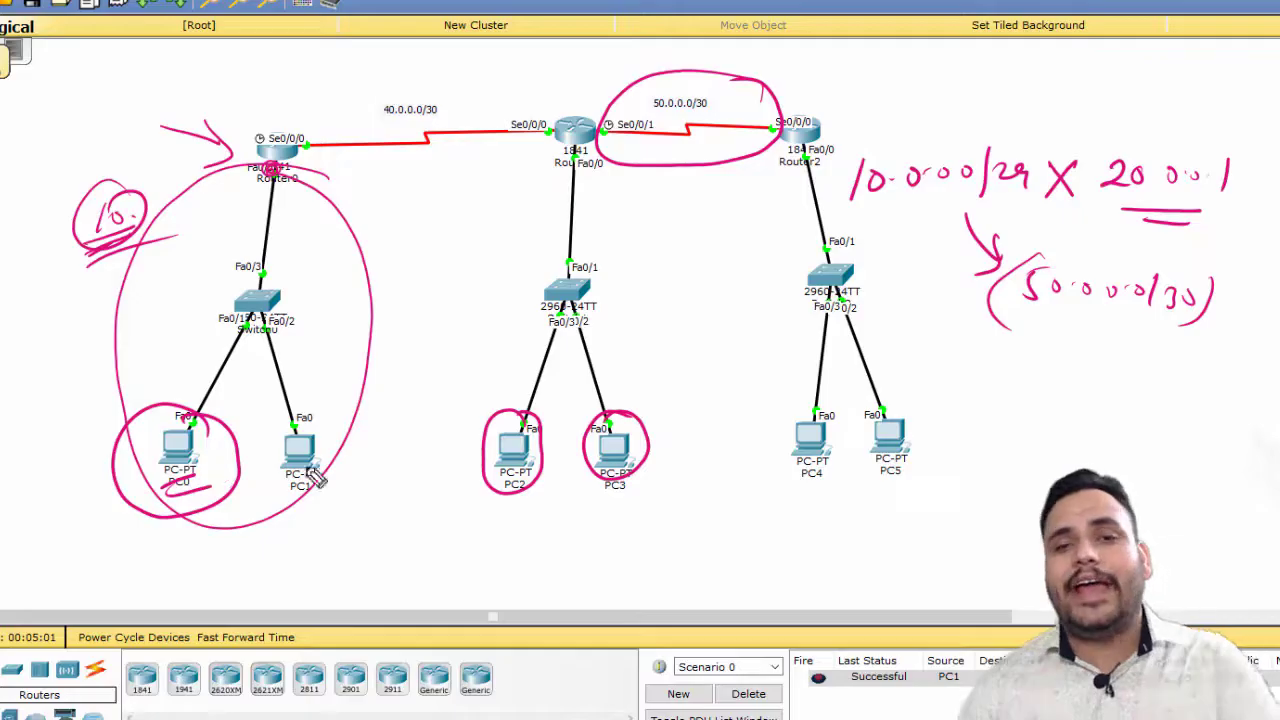
{"action": "key", "text": "Escape"}
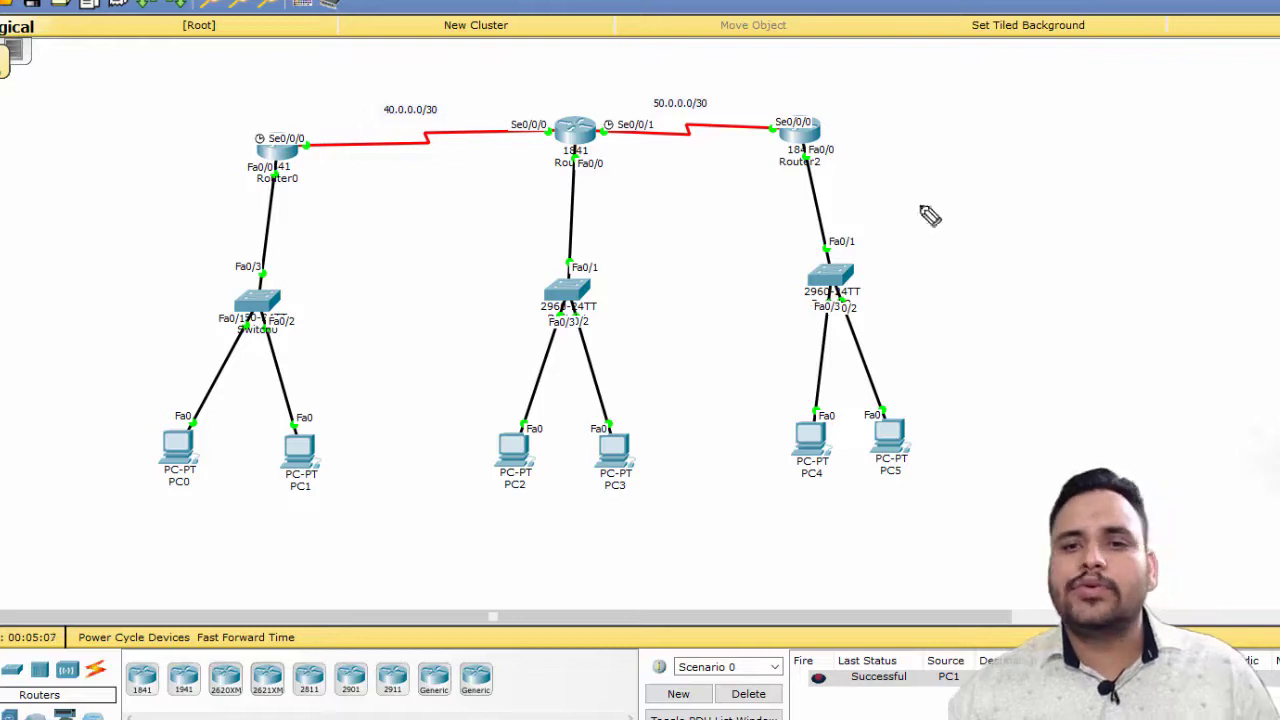
Handwrite the ACL number ranges "(1-99)" and "(100-199)" beside the topology, and clear the annotations
{"action": "mouse_move", "coordinate": [983, 170]}
{"action": "left_mouse_down"}
{"action": "mouse_move", "coordinate": [976, 202]}
{"action": "mouse_move", "coordinate": [1016, 181]}
{"action": "left_mouse_up"}
{"action": "left_click_drag", "start_coordinate": [1031, 174], "coordinate": [1063, 208]}
{"action": "mouse_move", "coordinate": [968, 158]}
{"action": "left_mouse_down"}
{"action": "mouse_move", "coordinate": [954, 257]}
{"action": "mouse_move", "coordinate": [1062, 258]}
{"action": "mouse_move", "coordinate": [1076, 278]}
{"action": "left_mouse_up"}
{"action": "left_click_drag", "start_coordinate": [1094, 236], "coordinate": [1092, 282]}
{"action": "left_click_drag", "start_coordinate": [944, 236], "coordinate": [936, 286]}
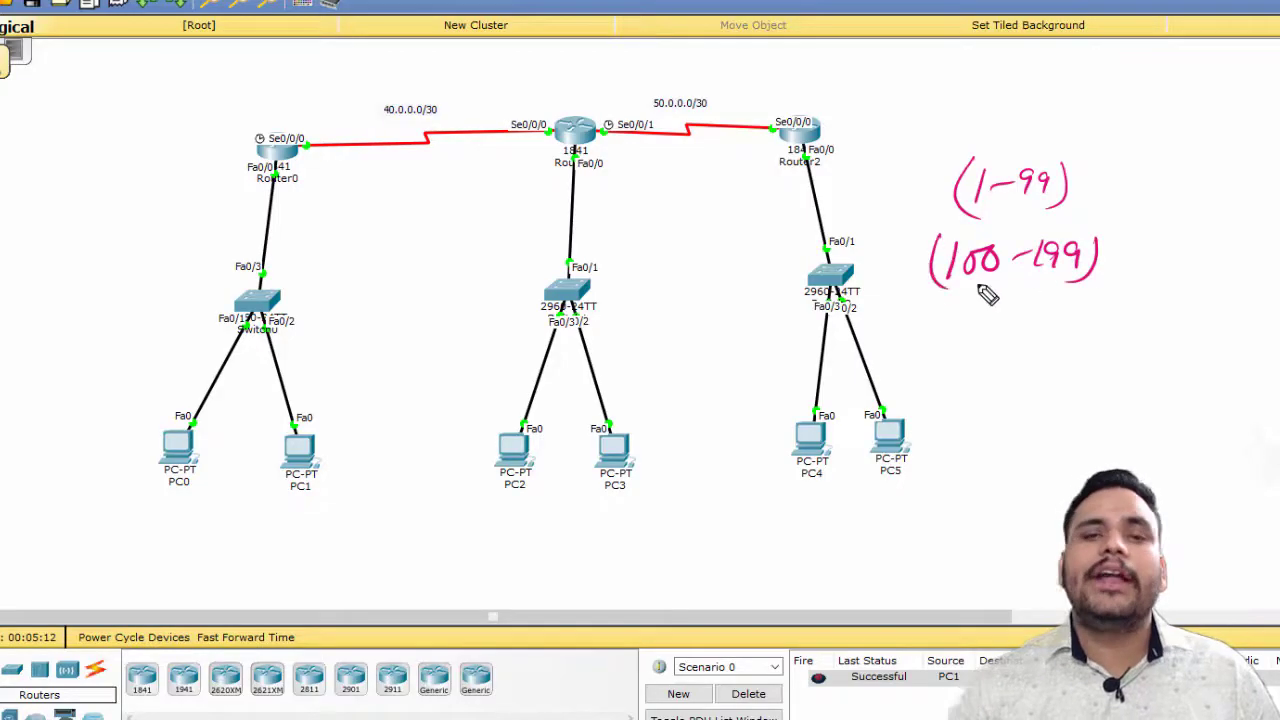
{"action": "key", "text": "e"}
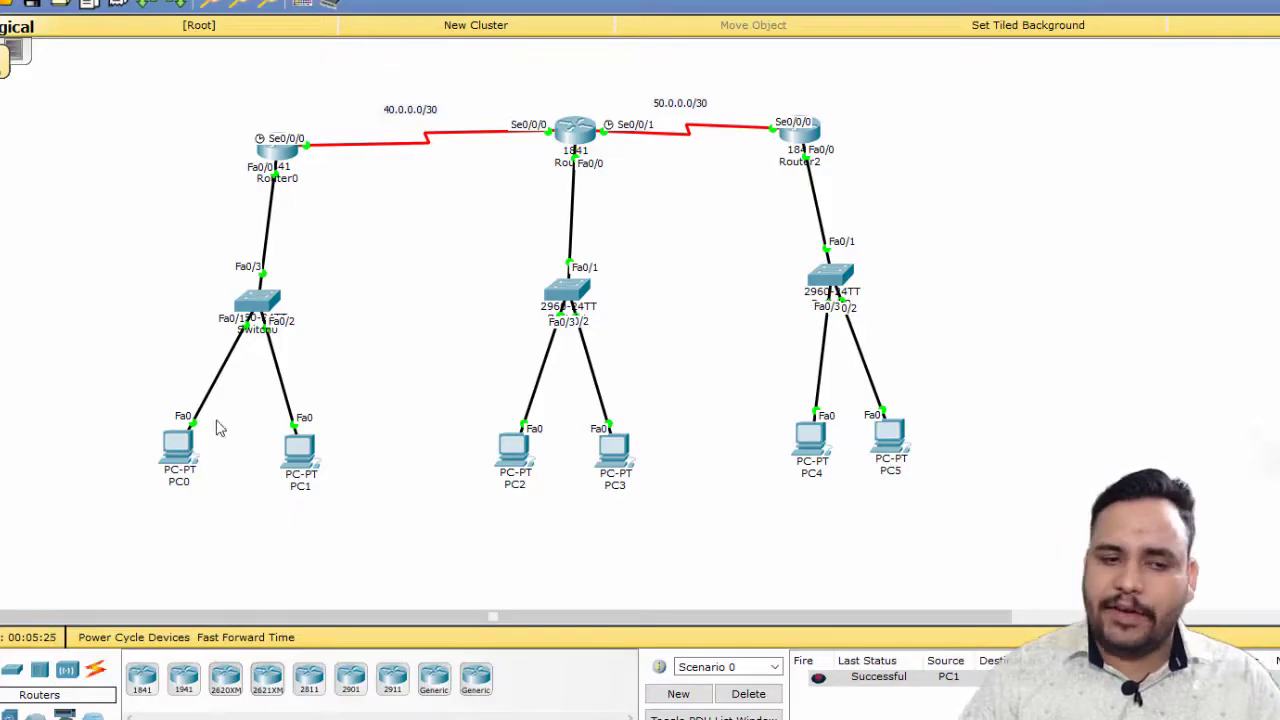
Open Router0's command line interface and enter privileged EXEC mode
{"action": "left_click", "coordinate": [282, 160]}
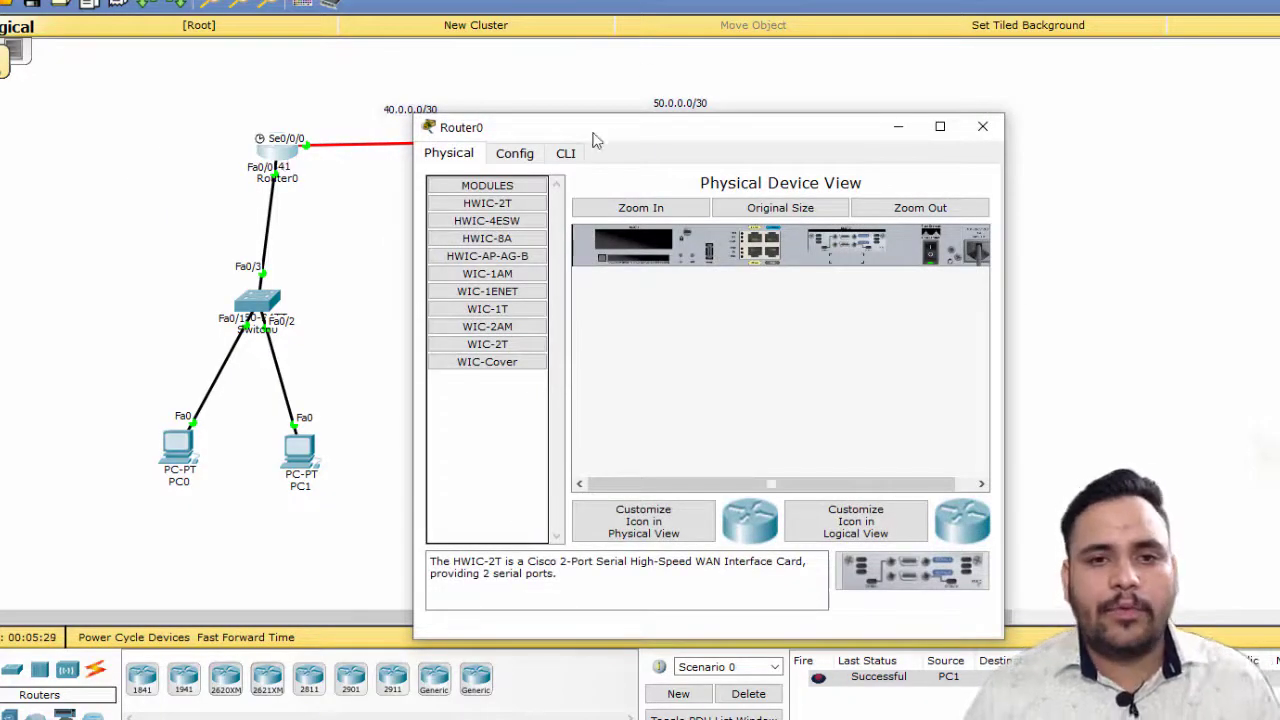
{"action": "left_click", "coordinate": [566, 155]}
{"action": "key", "text": "Return"}
{"action": "key", "text": "Return"}
{"action": "key", "text": "Return"}
{"action": "key", "text": "Return"}
{"action": "key", "text": "Return"}
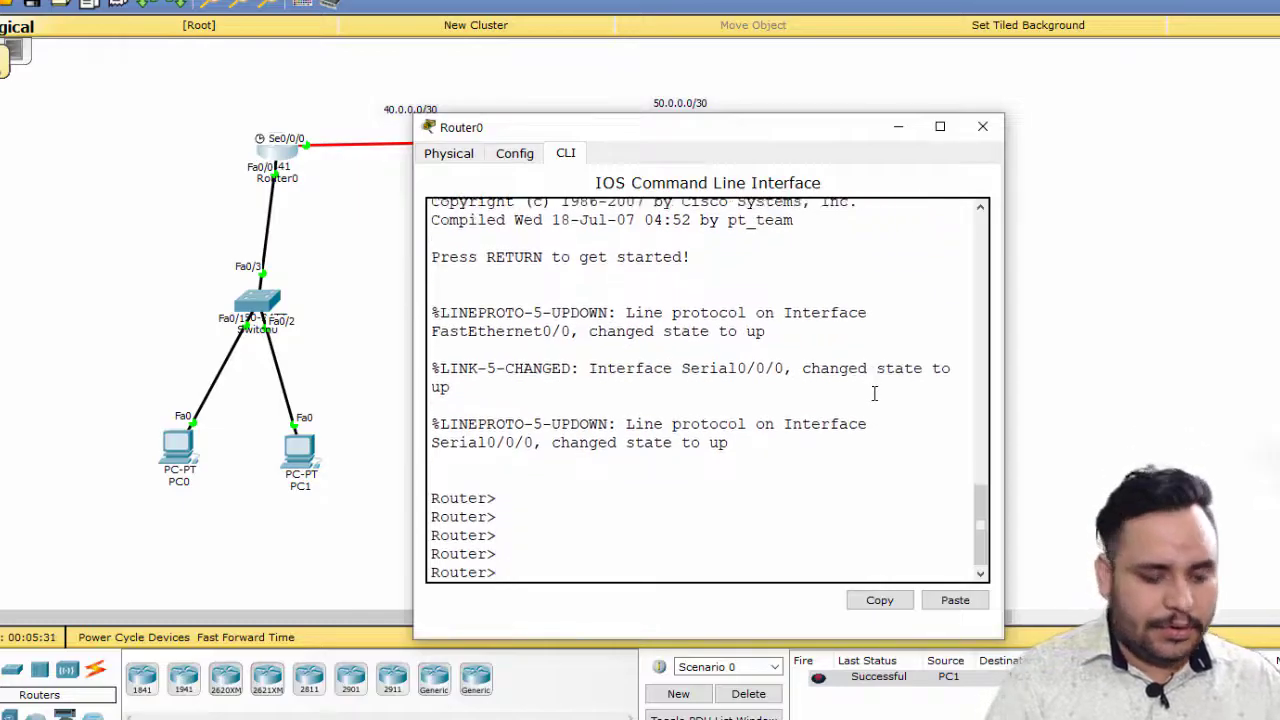
{"action": "type", "text": "en"}
{"action": "key", "text": "Return"}
Enter global configuration mode on Router0, configuring from the terminal
{"action": "type", "text": "cond"}
{"action": "key", "text": "Return"}
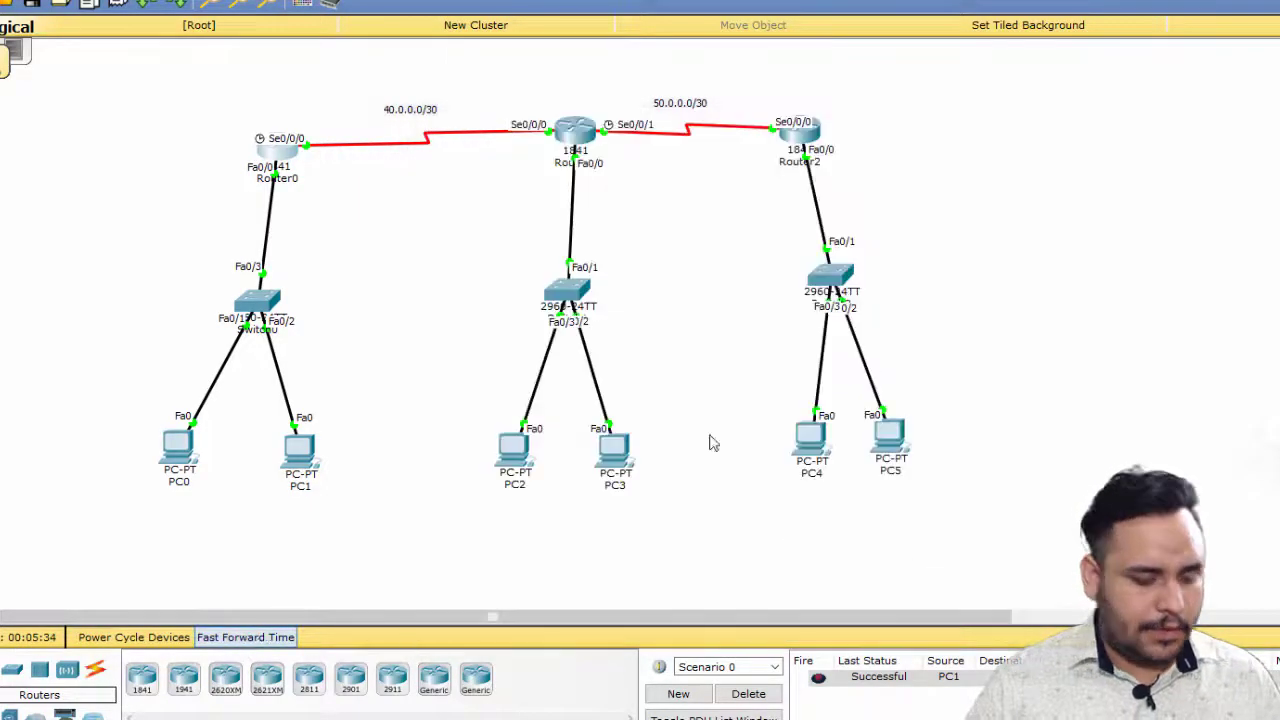
{"action": "left_click", "coordinate": [283, 165]}
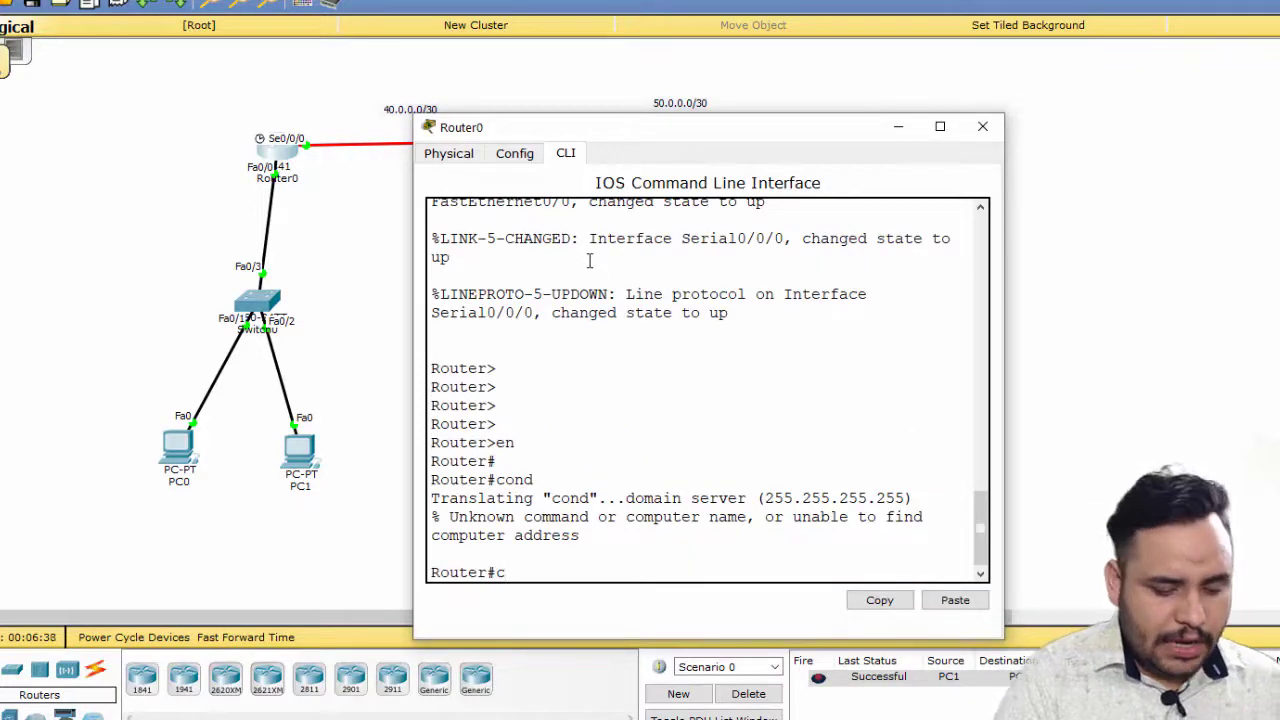
{"action": "type", "text": "conf"}
{"action": "key", "text": "Return"}
{"action": "key", "text": "Return"}
{"action": "key", "text": "Return"}
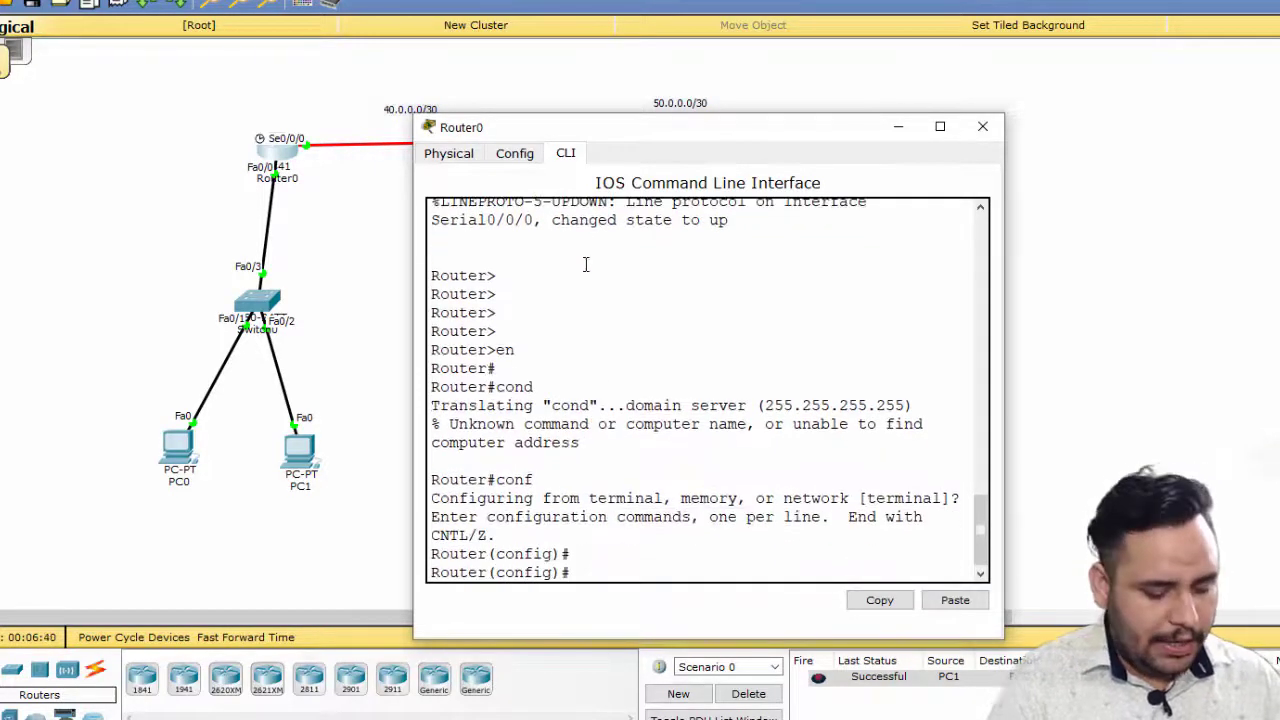
Add an entry to standard access list 1 on Router0 denying network 10.0.0.0 with wildcard mask 0.0.0.7
{"action": "type", "text": "ac"}
{"action": "key", "text": "Tab"}
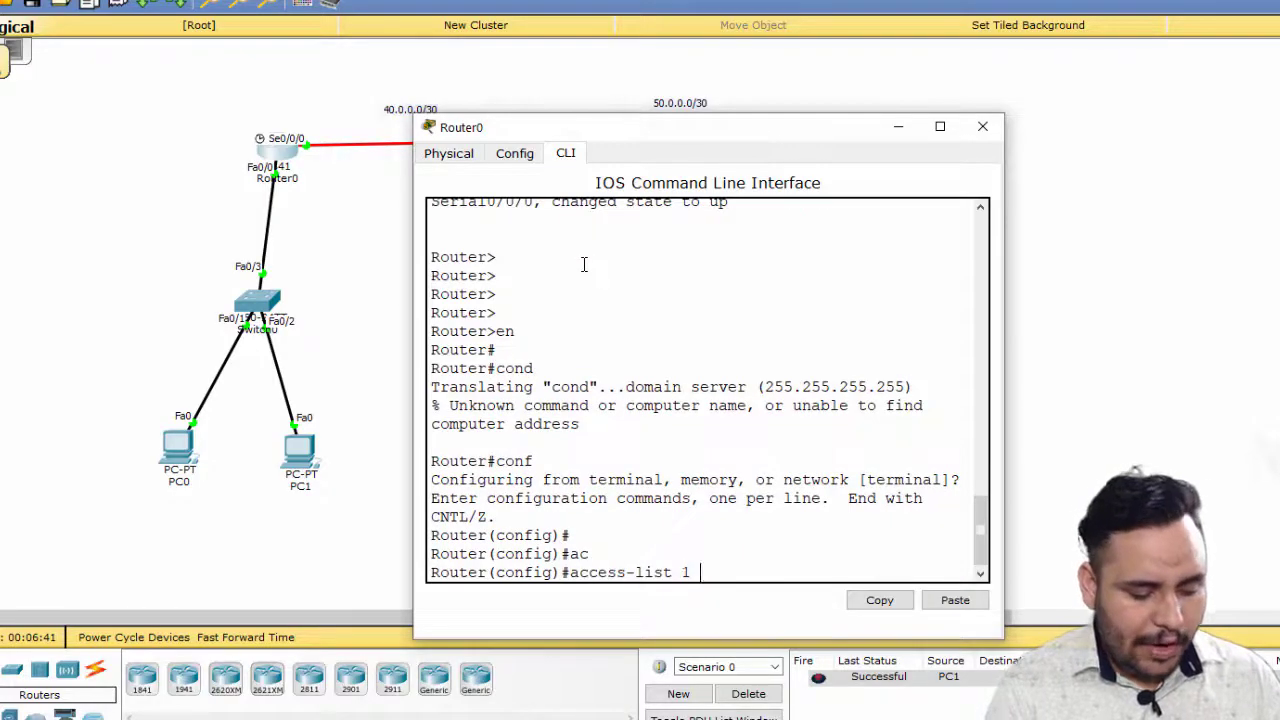
{"action": "type", "text": "1 de"}
{"action": "key", "text": "Tab"}
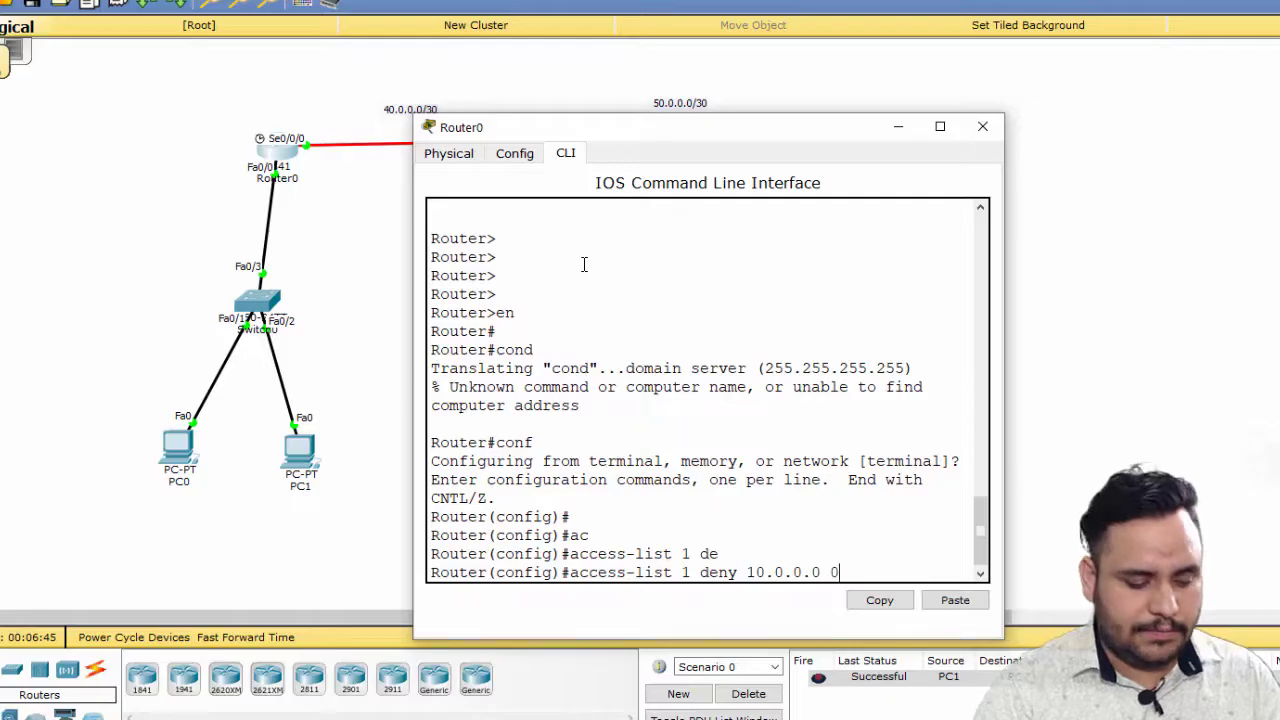
{"action": "key", "text": "Return"}
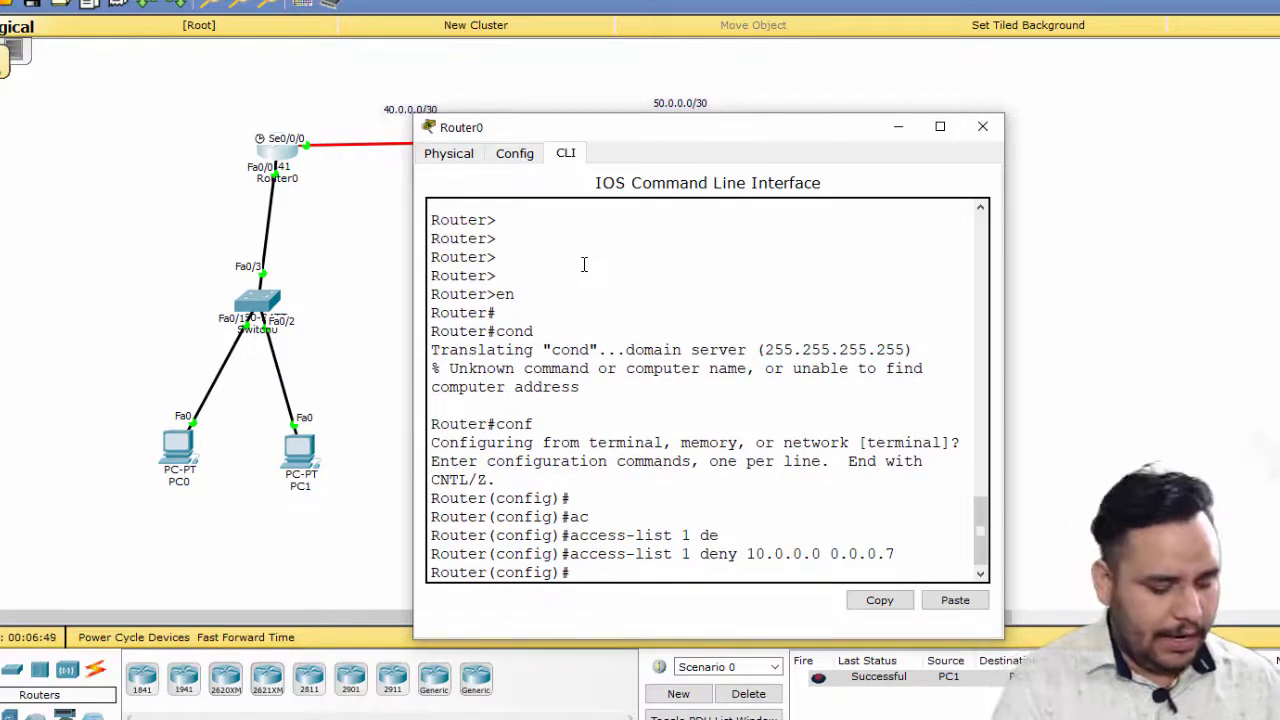
Add an entry to access list 1 permitting traffic from any other source
{"action": "type", "text": "ac"}
{"action": "key", "text": "Tab"}
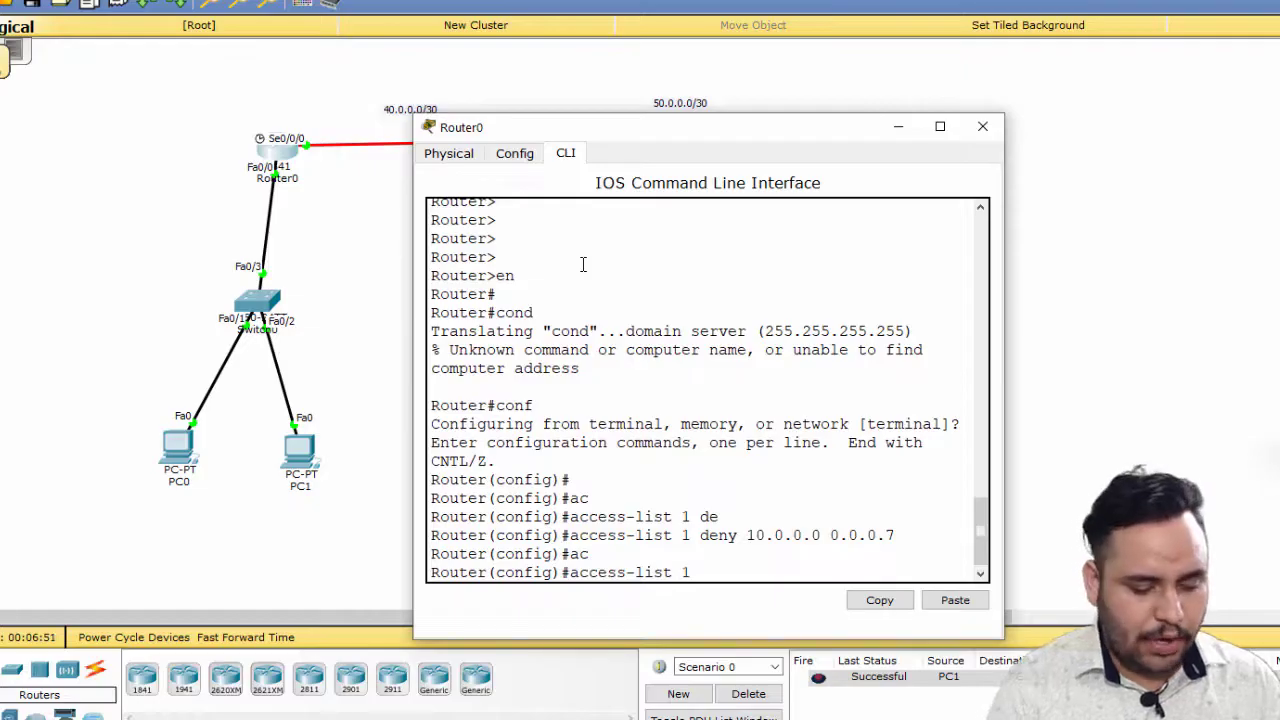
{"action": "type", "text": "1 per"}
{"action": "key", "text": "Tab"}
{"action": "type", "text": "an"}
{"action": "key", "text": "Tab"}
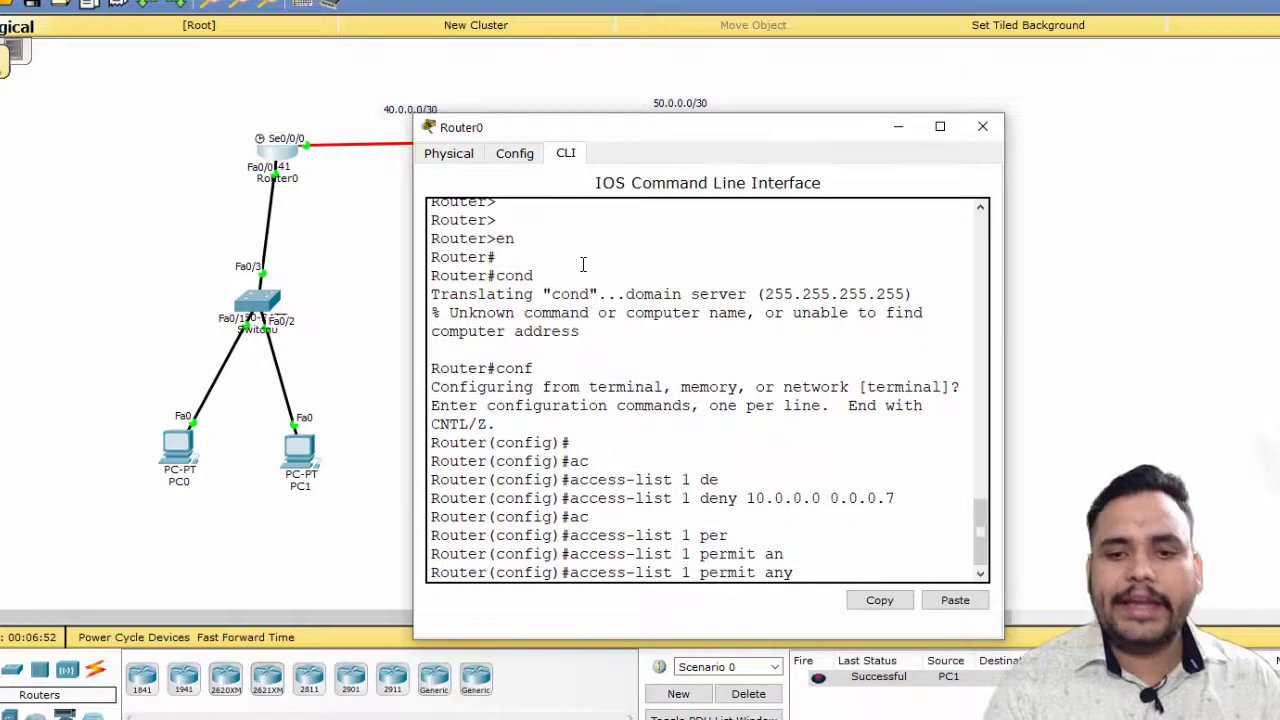
{"action": "key", "text": "Return"}
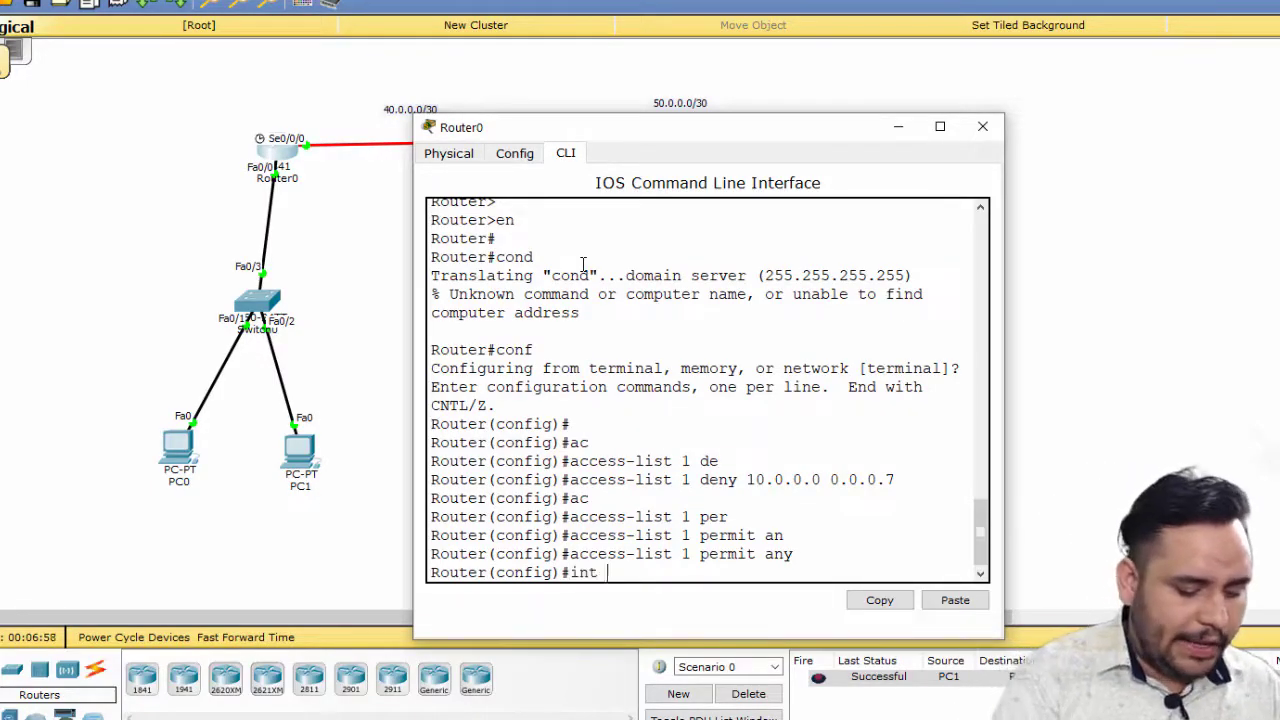
Apply access list 1 inbound on Router0's interface fa 0/0 with ip access-group 1 in
{"action": "type", "text": "int fa 0/0"}
{"action": "key", "text": "Return"}
{"action": "type", "text": "ip"}
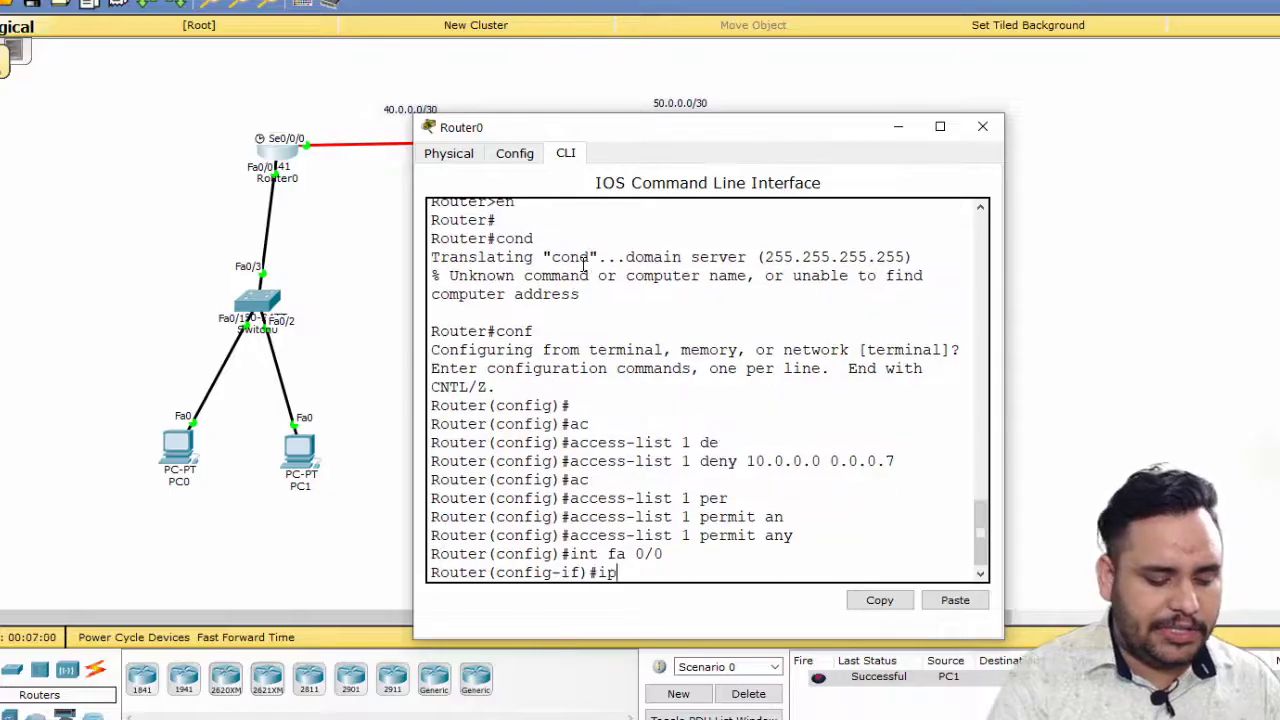
{"action": "type", "text": " a"}
{"action": "key", "text": "Tab"}
{"action": "type", "text": "c"}
{"action": "key", "text": "Tab"}
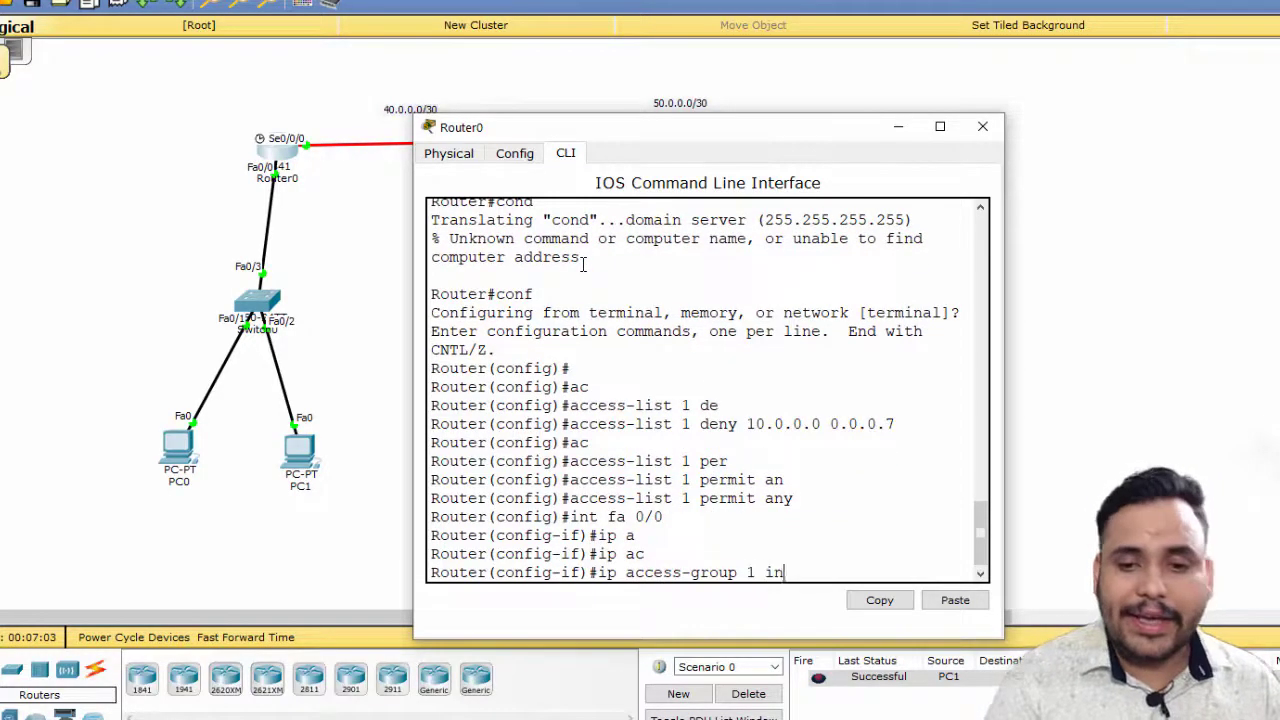
{"action": "type", "text": "1 in"}
{"action": "key", "text": "Return"}
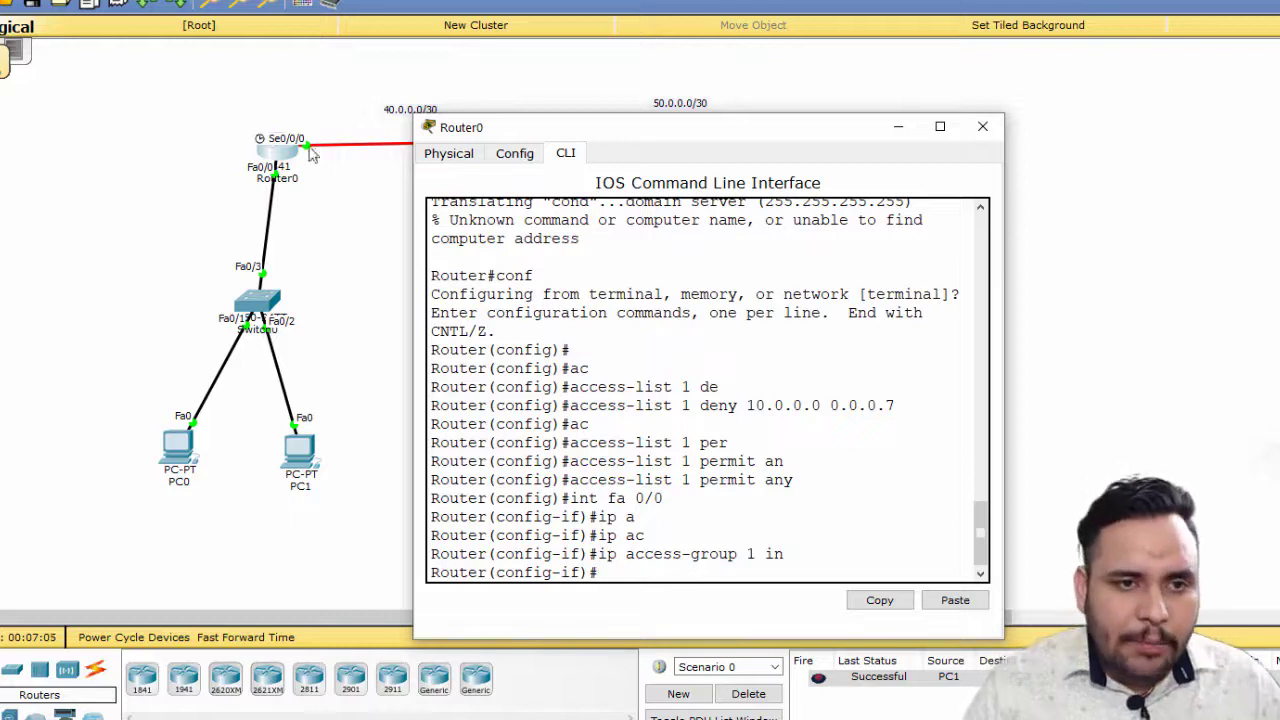
{"action": "left_click", "coordinate": [265, 150]}
{"action": "left_click_drag", "start_coordinate": [356, 182], "coordinate": [100, 535]}
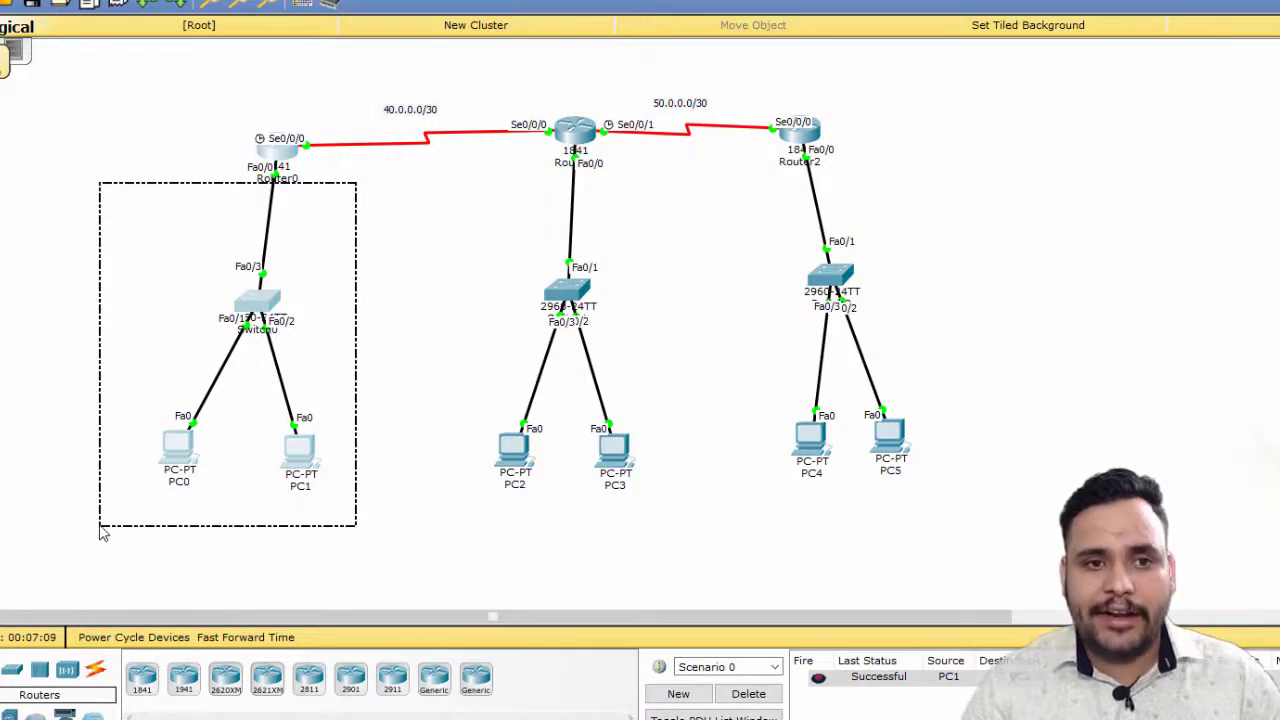
Leave configuration mode on Router0 and display its configured access lists
{"action": "left_click_drag", "start_coordinate": [338, 174], "coordinate": [152, 592]}
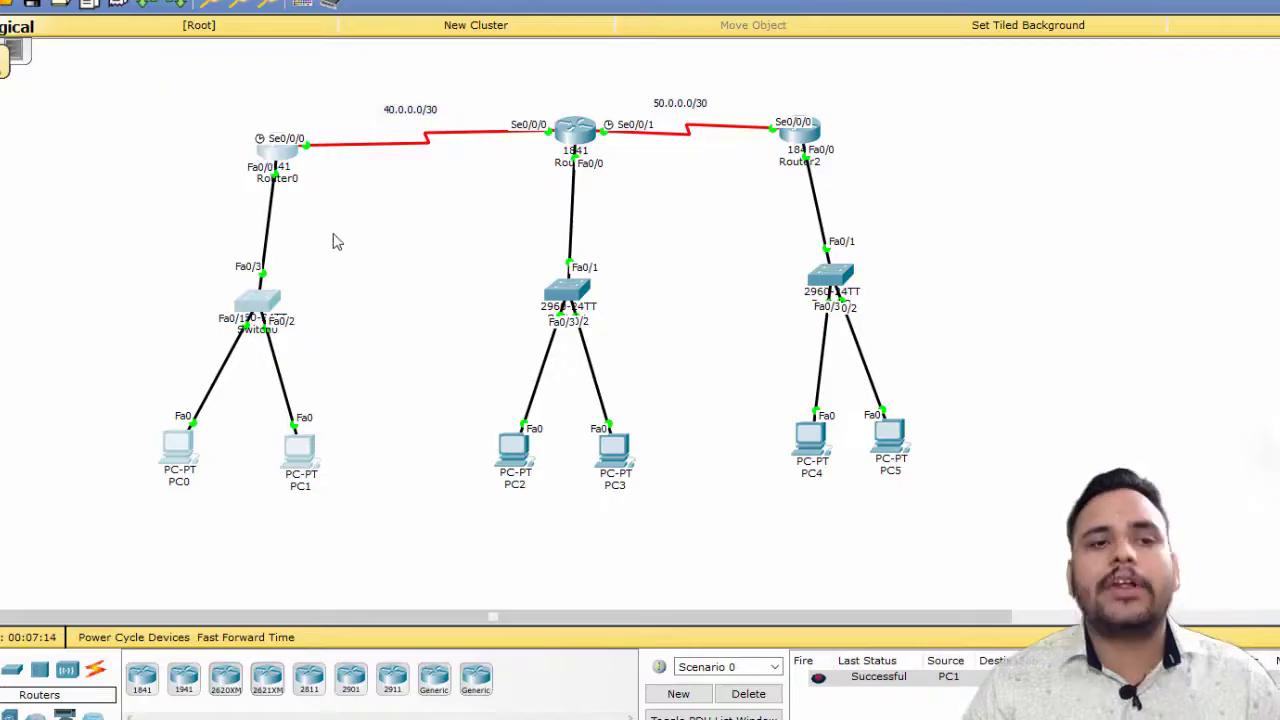
{"action": "left_click", "coordinate": [277, 150]}
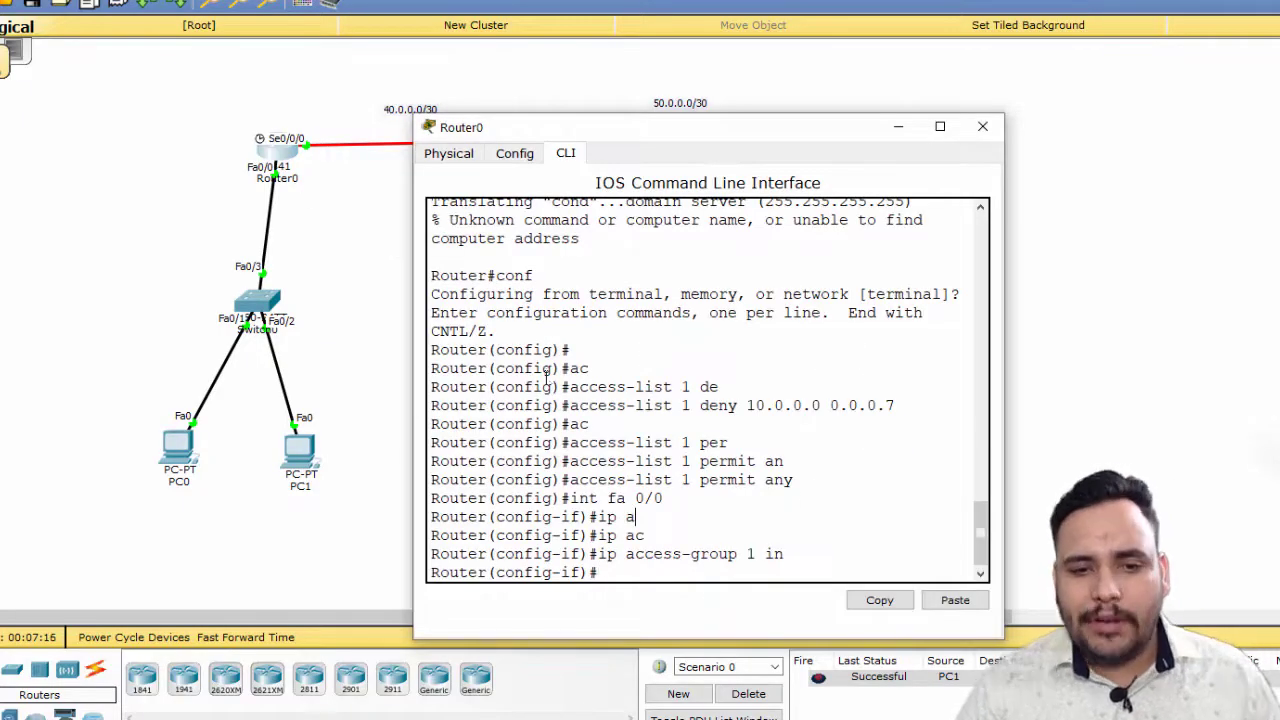
{"action": "left_click_drag", "start_coordinate": [547, 374], "coordinate": [687, 542]}
{"action": "key", "text": "ctrl+z"}
{"action": "type", "text": "sh ac"}
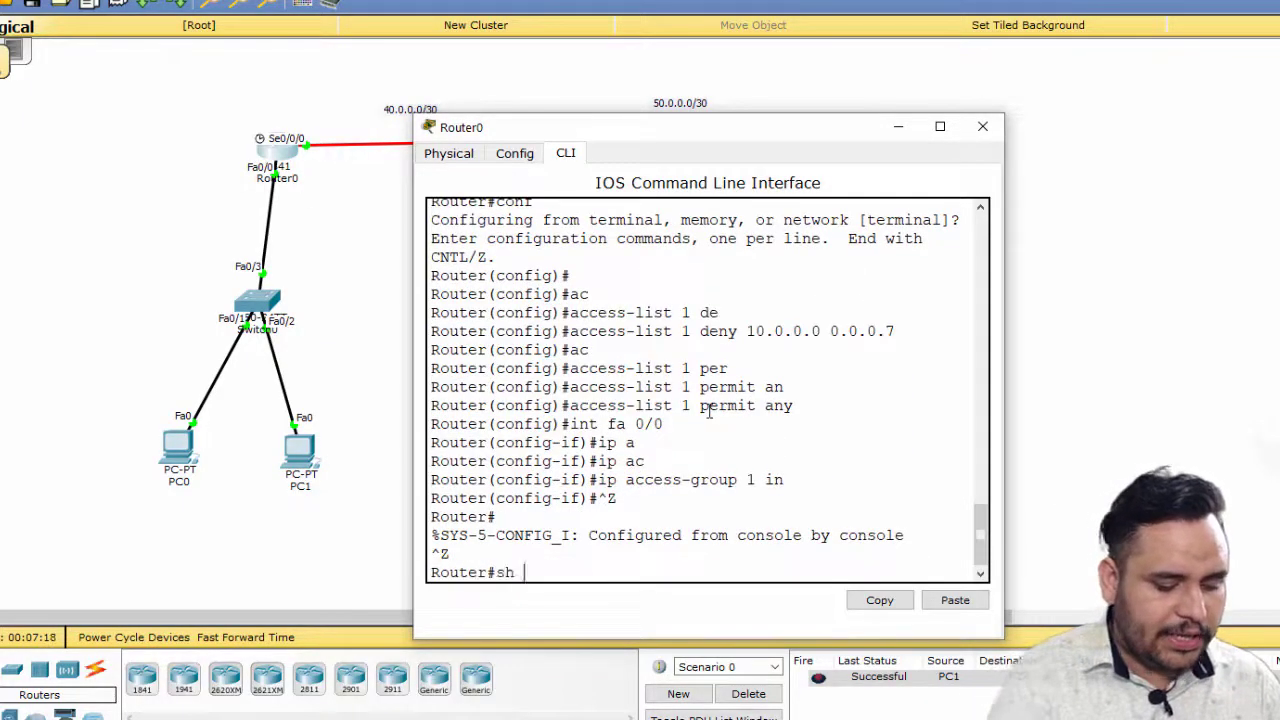
{"action": "key", "text": "Tab"}
{"action": "key", "text": "Return"}
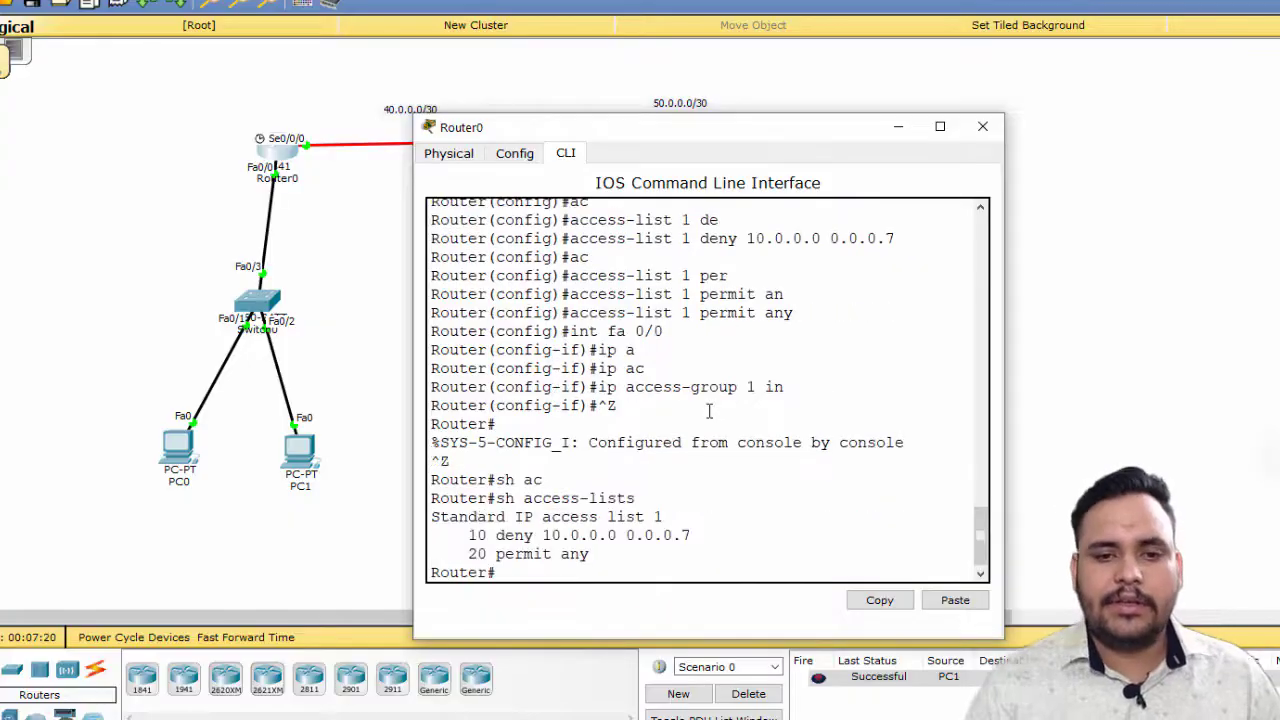
Test connectivity with simple PDUs from PC1 to PC2 and from PC1 to PC3, and clear the scenario's PDU list
{"action": "left_click", "coordinate": [300, 452]}
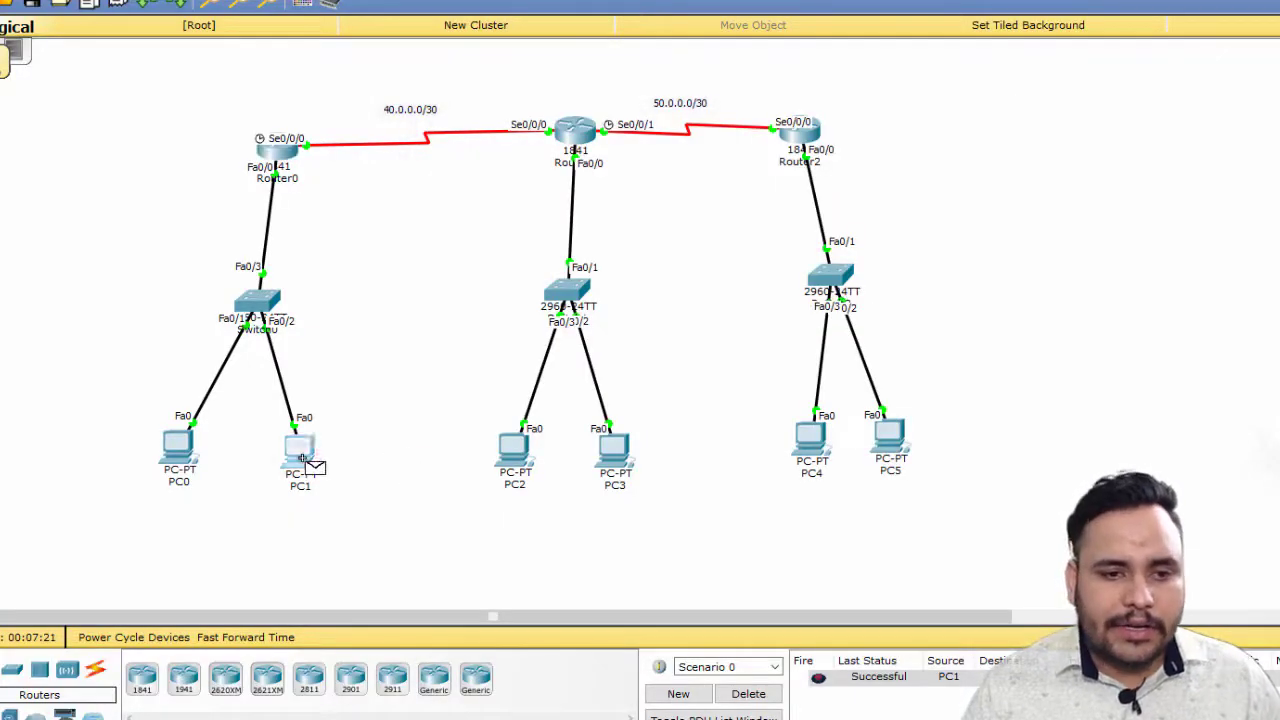
{"action": "left_click", "coordinate": [513, 450]}
{"action": "left_click", "coordinate": [300, 449]}
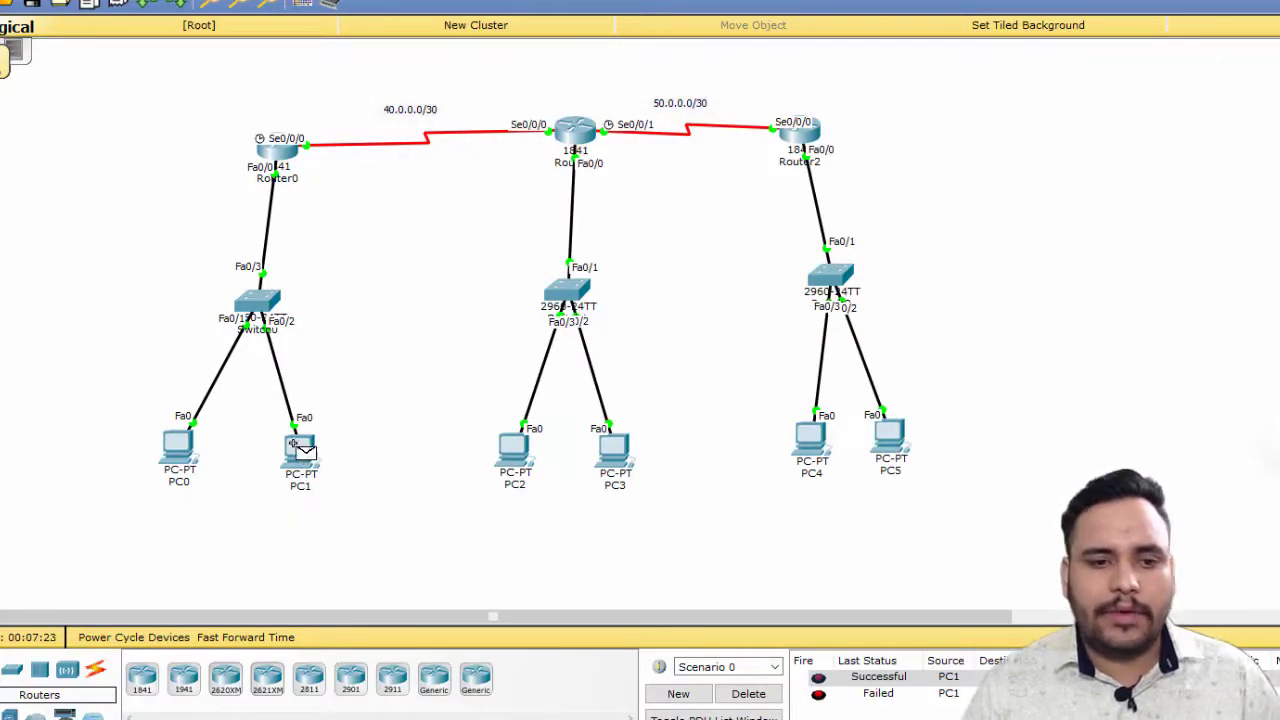
{"action": "left_click", "coordinate": [614, 455]}
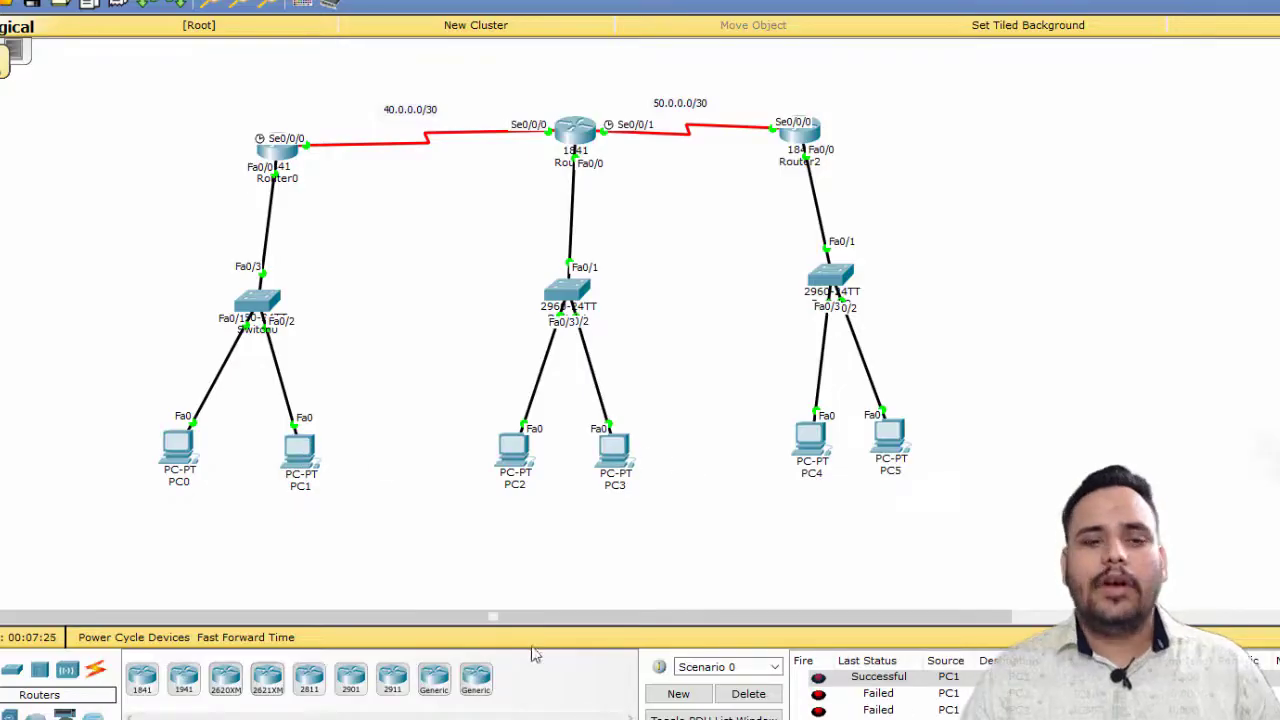
{"action": "left_click", "coordinate": [778, 691]}
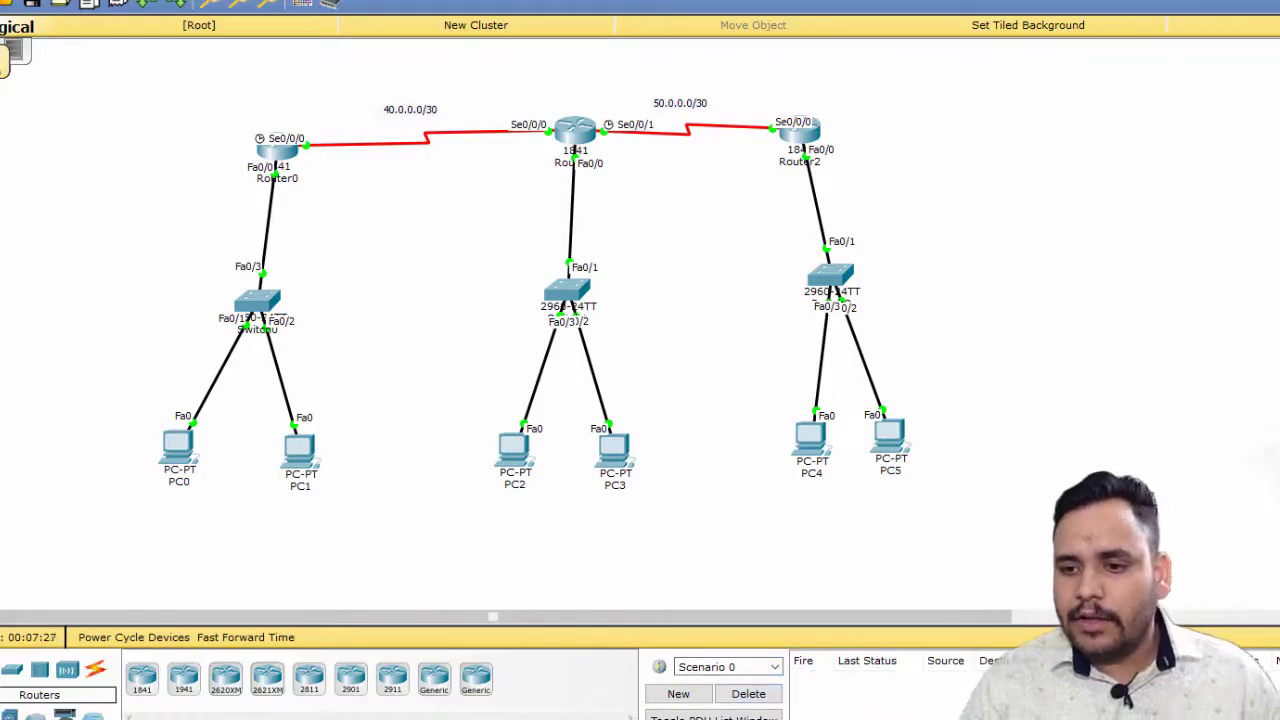
In simulation mode, trace a simple PDU from PC0 to PC2 event by event, and clear the PDU list
{"action": "key", "text": "shift+s"}
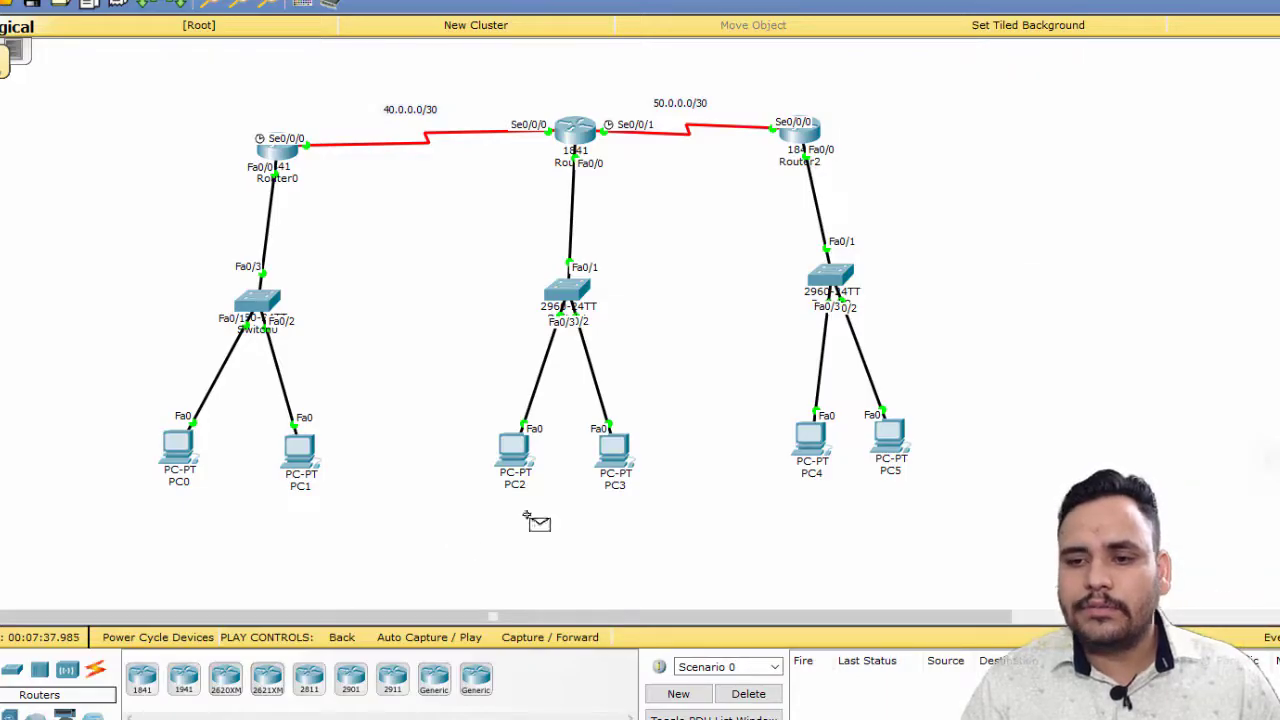
{"action": "left_click", "coordinate": [174, 447]}
{"action": "left_click", "coordinate": [522, 437]}
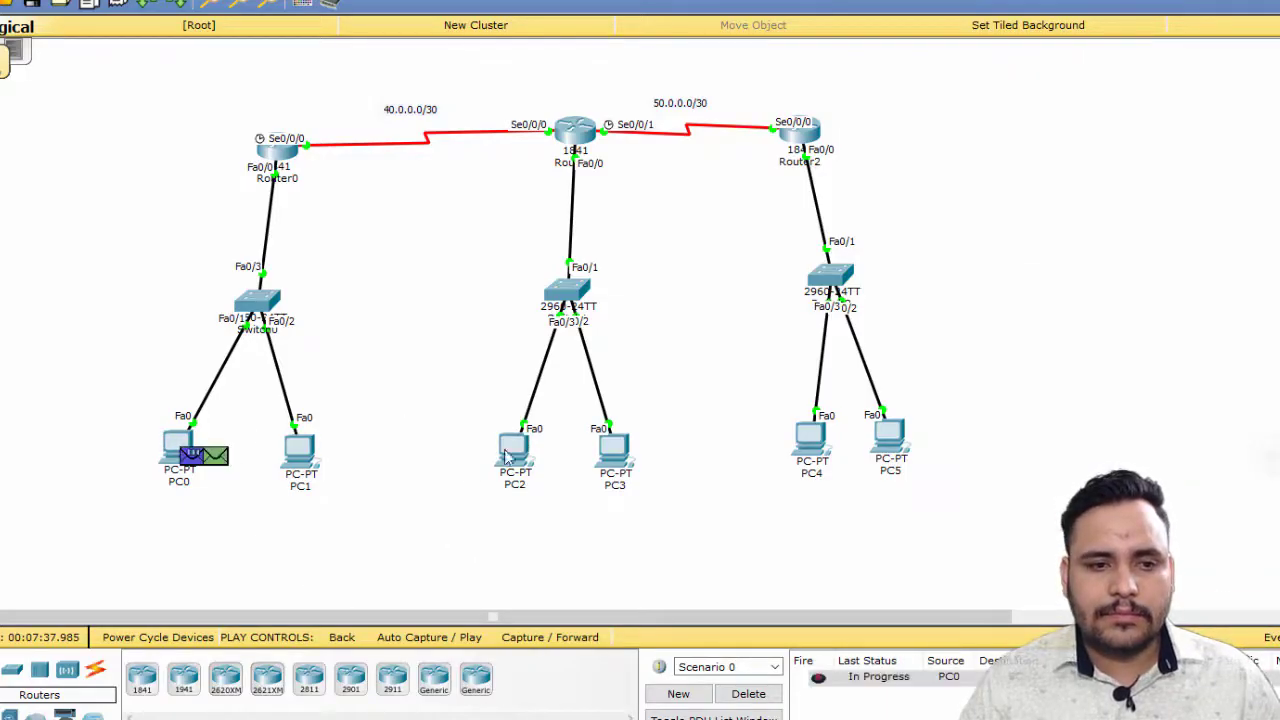
{"action": "left_click", "coordinate": [550, 637]}
{"action": "left_click", "coordinate": [560, 638]}
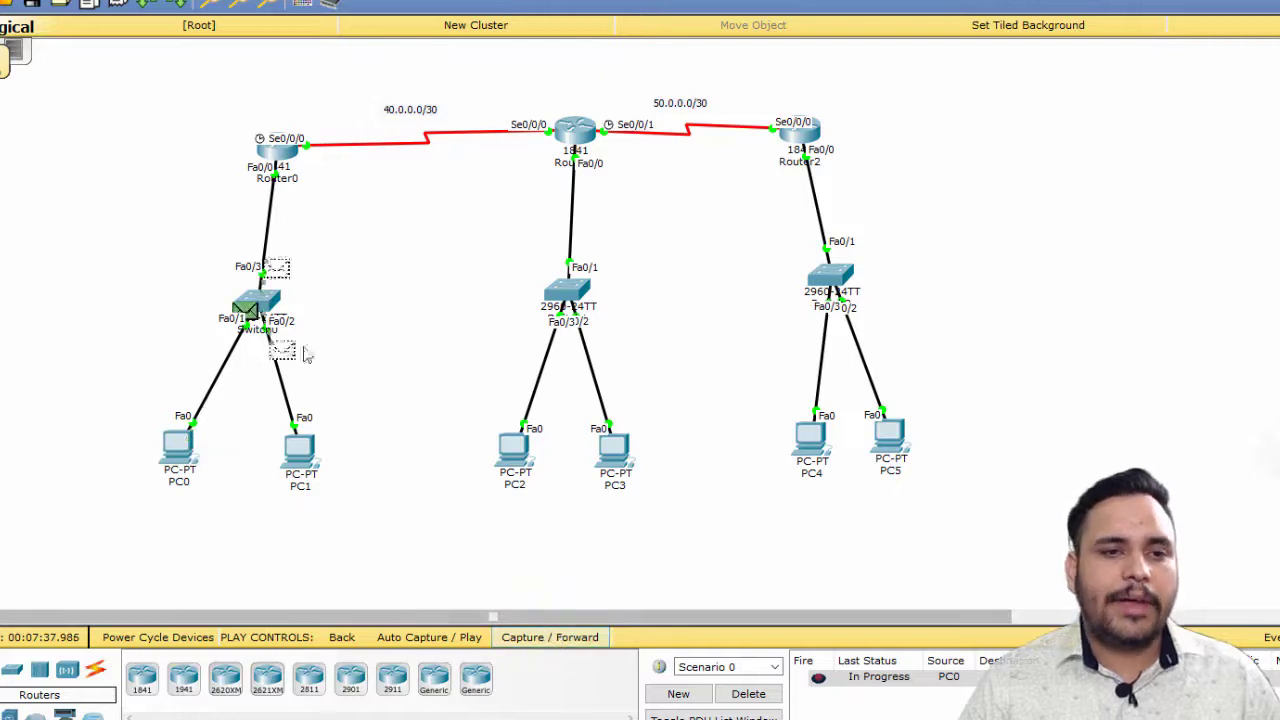
{"action": "left_click", "coordinate": [593, 640]}
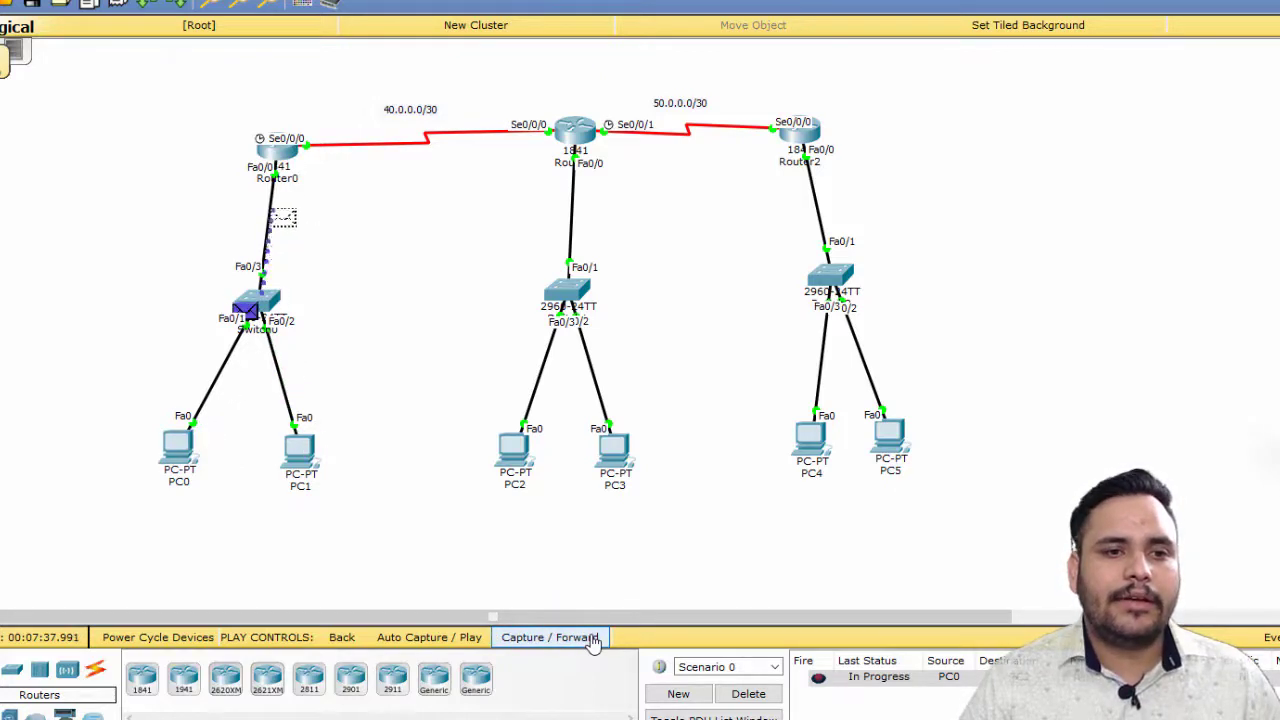
{"action": "left_click", "coordinate": [593, 643]}
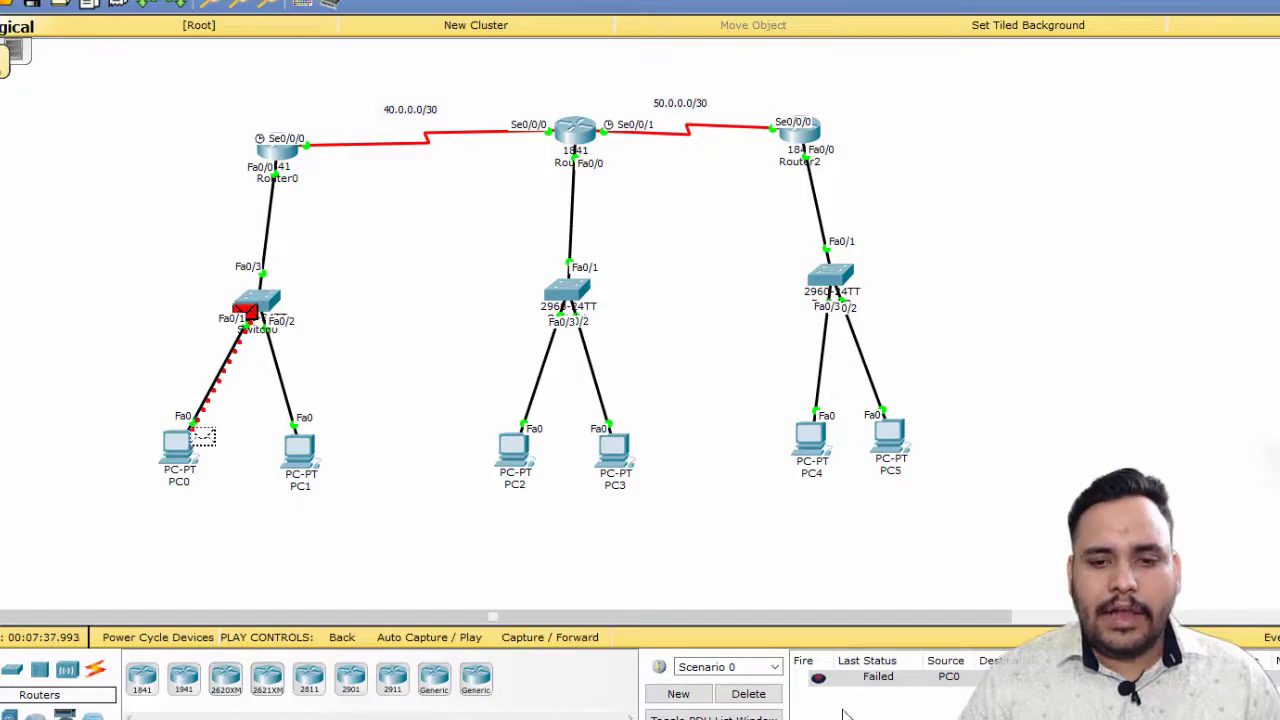
{"action": "left_click", "coordinate": [757, 694]}
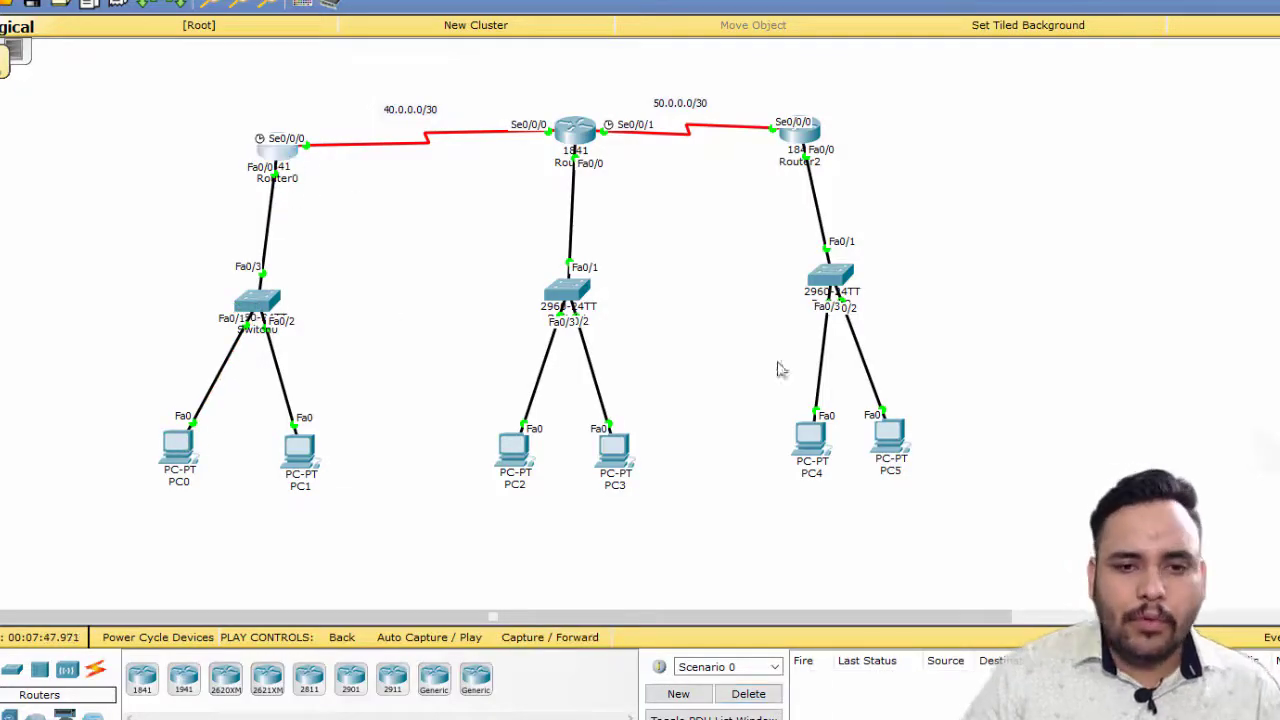
Enter global configuration mode on Router0 and remove access list 1
{"action": "left_click", "coordinate": [280, 155]}
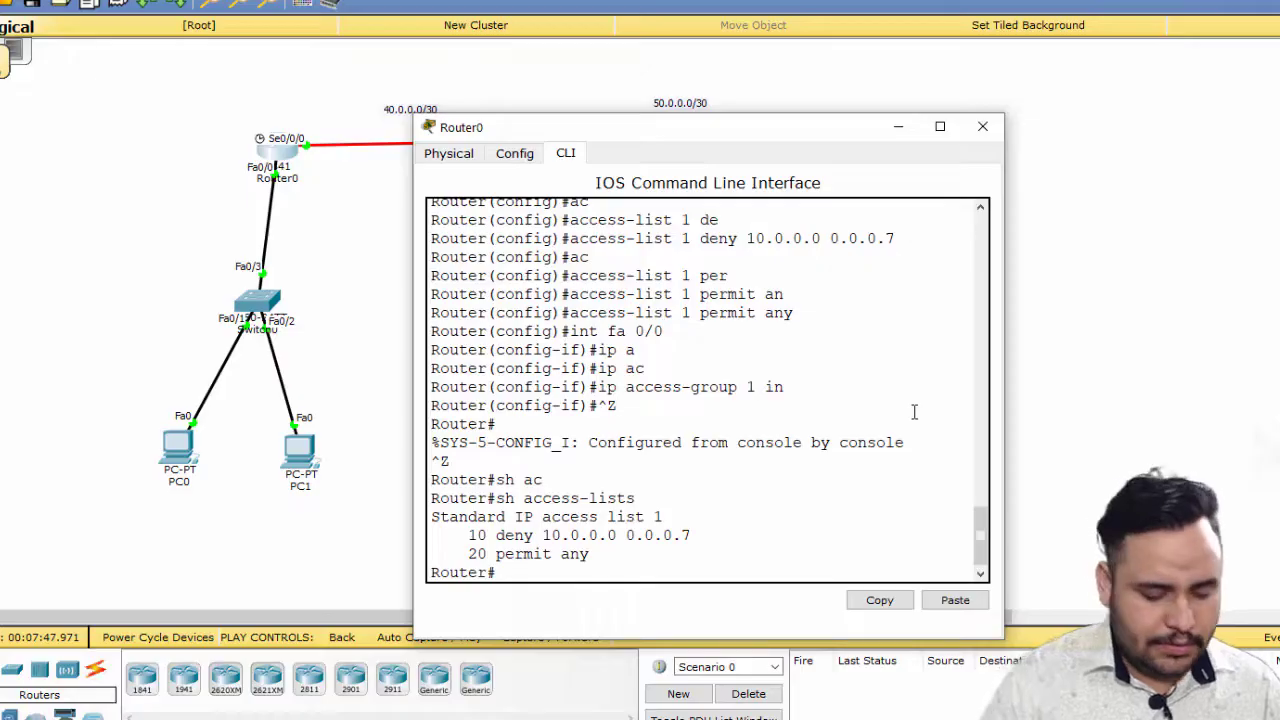
{"action": "type", "text": "con"}
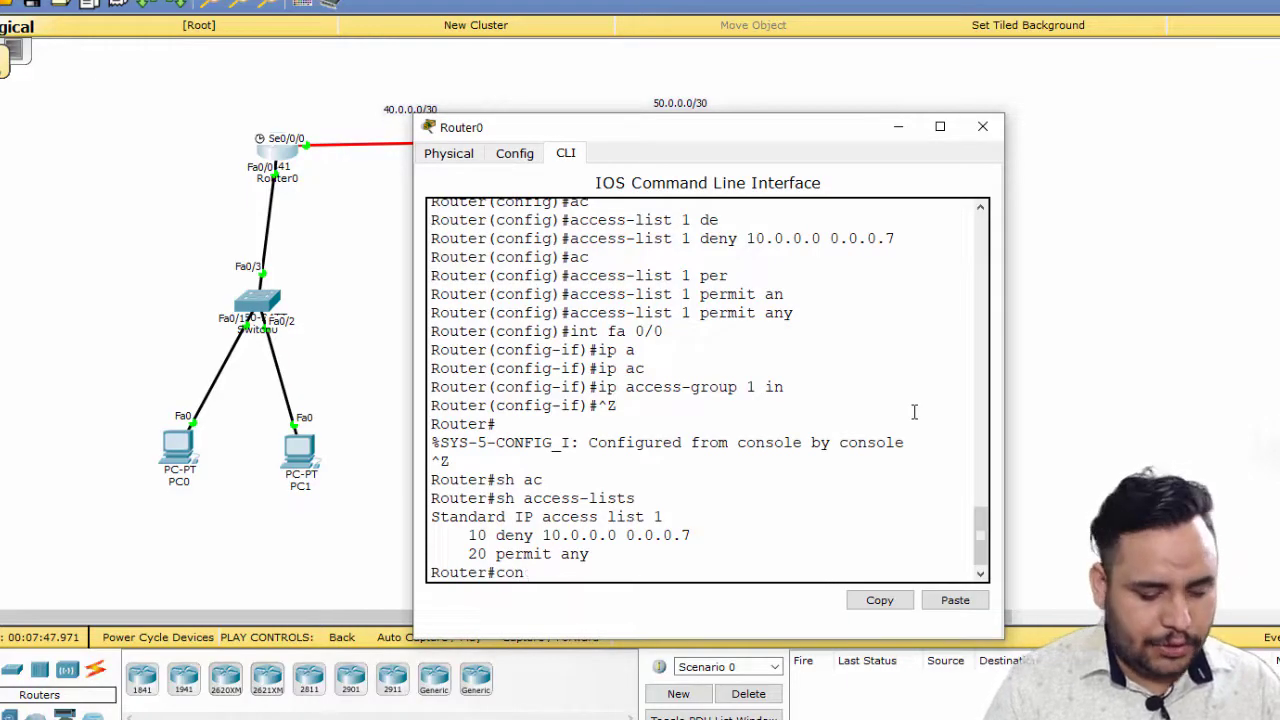
{"action": "type", "text": "df"}
{"action": "key", "text": "Return"}
{"action": "key", "text": "Return"}
{"action": "key", "text": "Return"}
{"action": "type", "text": "no ac"}
{"action": "key", "text": "Tab"}
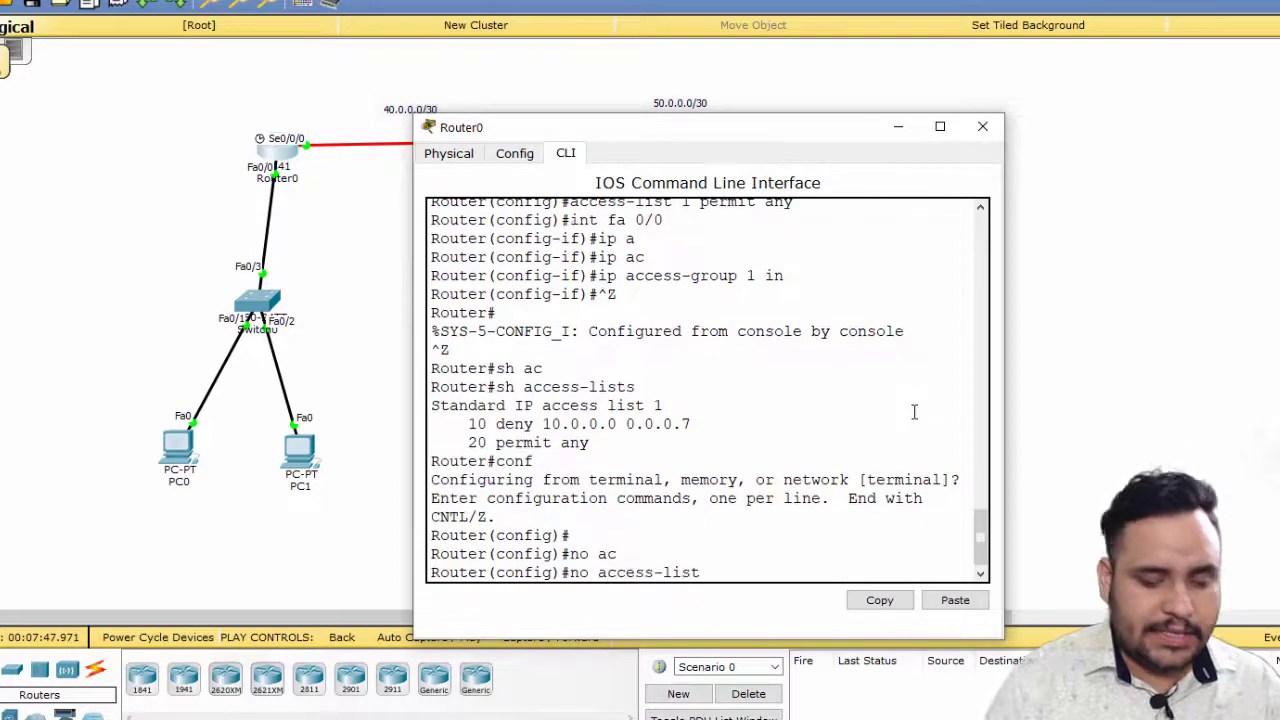
{"action": "type", "text": "1"}
{"action": "key", "text": "Return"}
Remove the inbound access group 1 from Router0's interface fa 0/0
{"action": "type", "text": "int fa 0/0"}
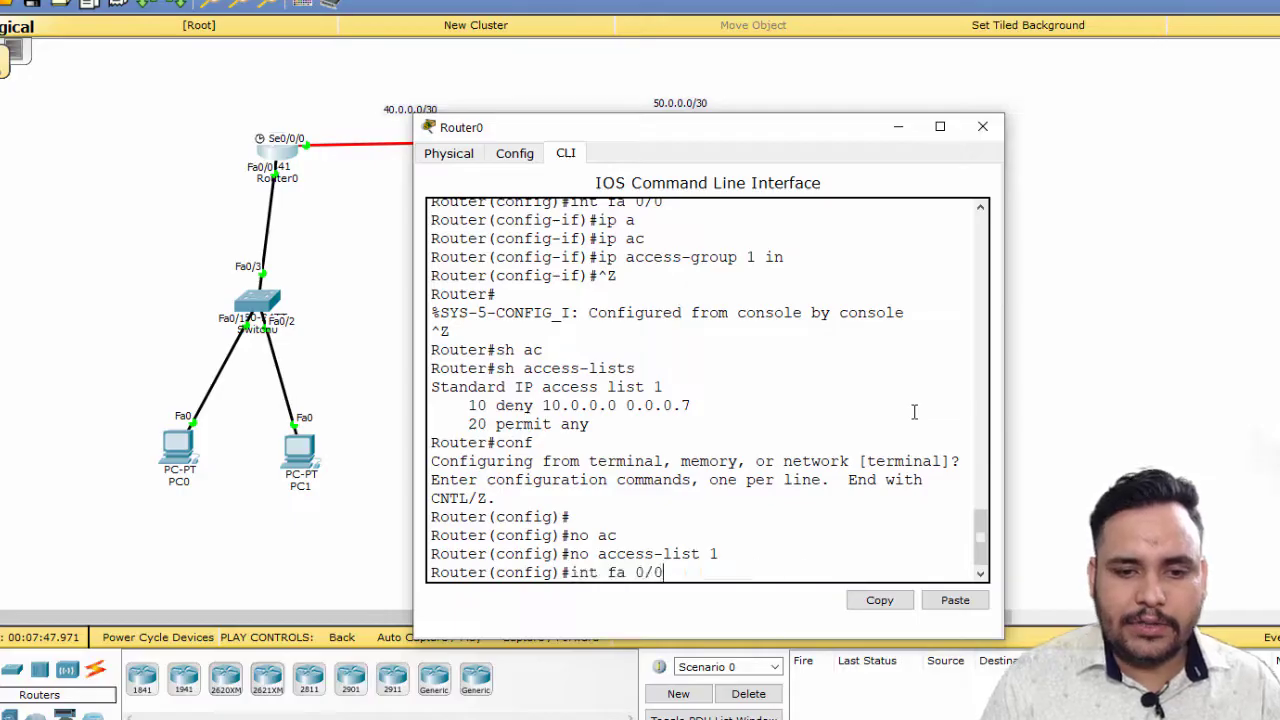
{"action": "key", "text": "Return"}
{"action": "key", "text": "Up"}
{"action": "key", "text": "Up"}
{"action": "key", "text": "Up"}
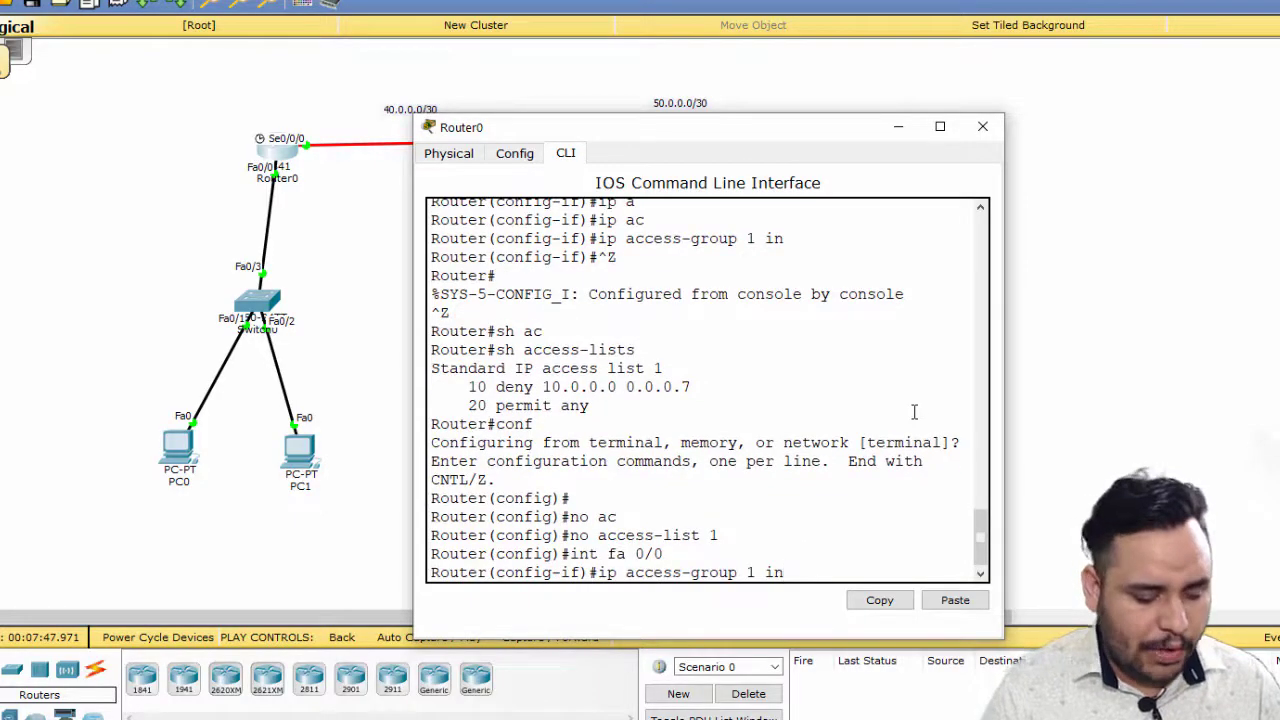
{"action": "key", "text": "ctrl+a"}
{"action": "type", "text": "no"}
{"action": "key", "text": "Return"}
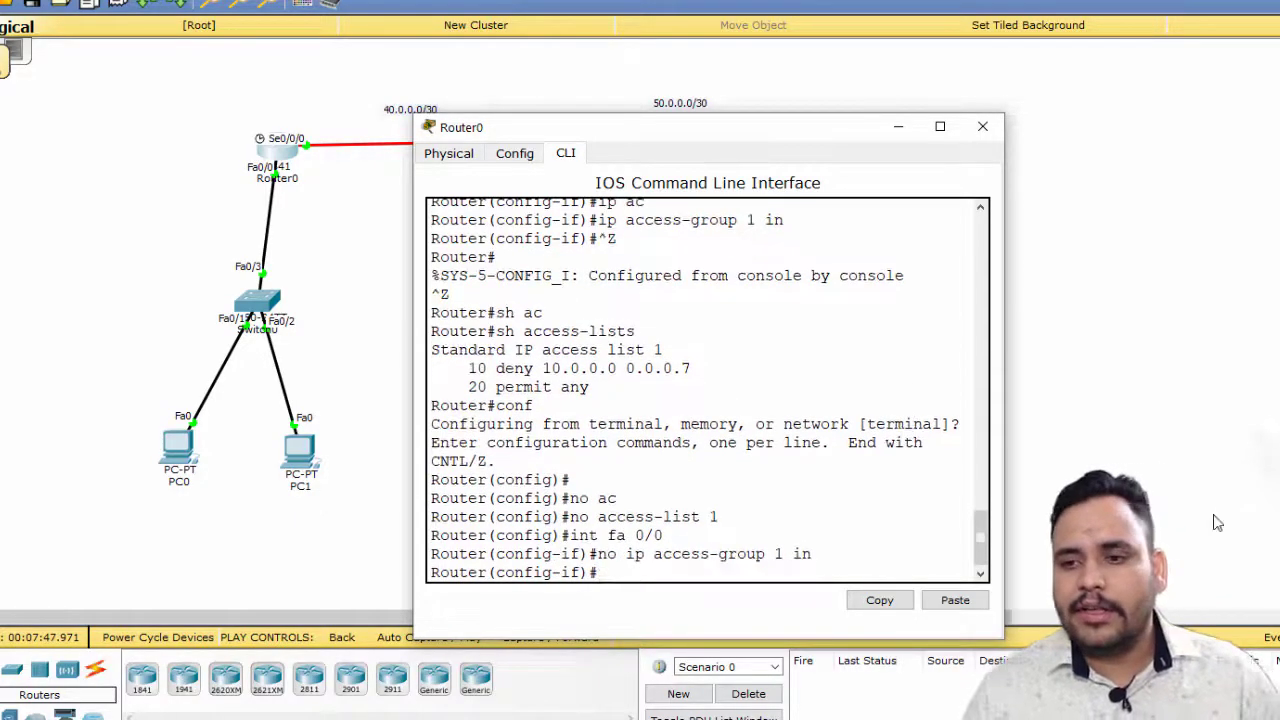
Retest by stepping a simple PDU from PC0 to PC2 and back through the simulation, and clear the PDU list
{"action": "left_click", "coordinate": [1260, 372]}
{"action": "left_click", "coordinate": [184, 449]}
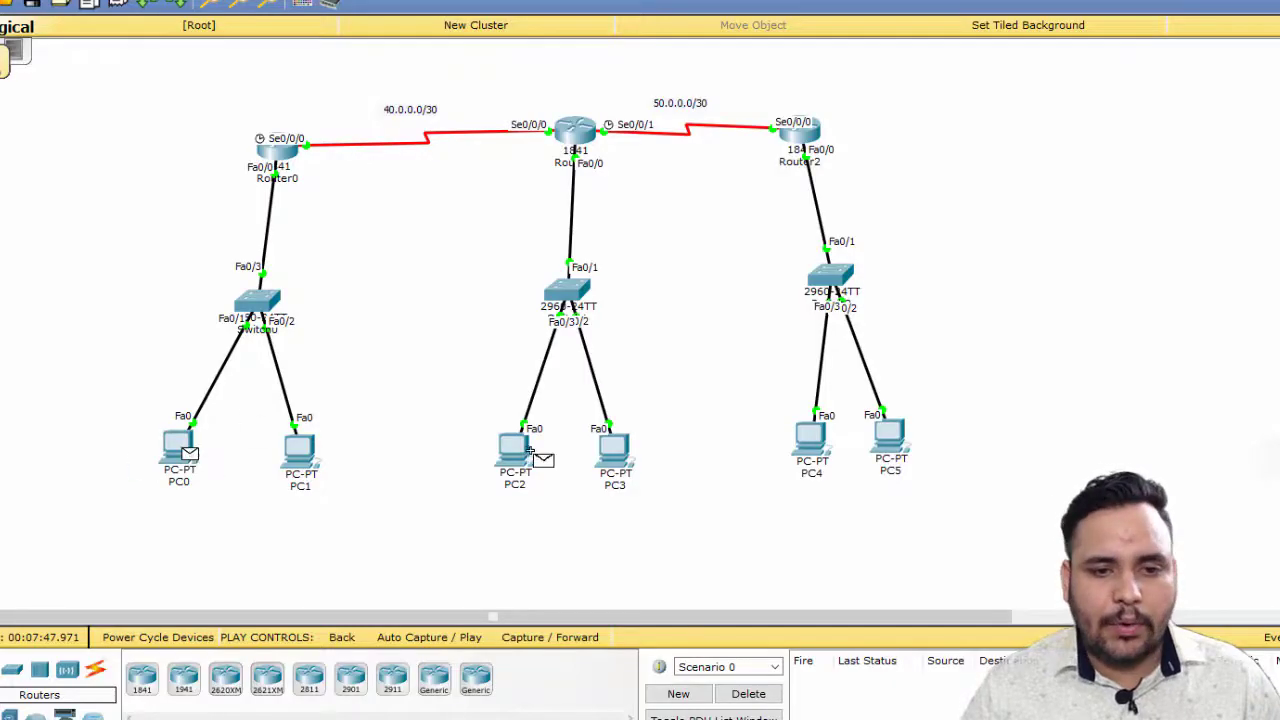
{"action": "left_click", "coordinate": [528, 450]}
{"action": "left_click", "coordinate": [550, 637]}
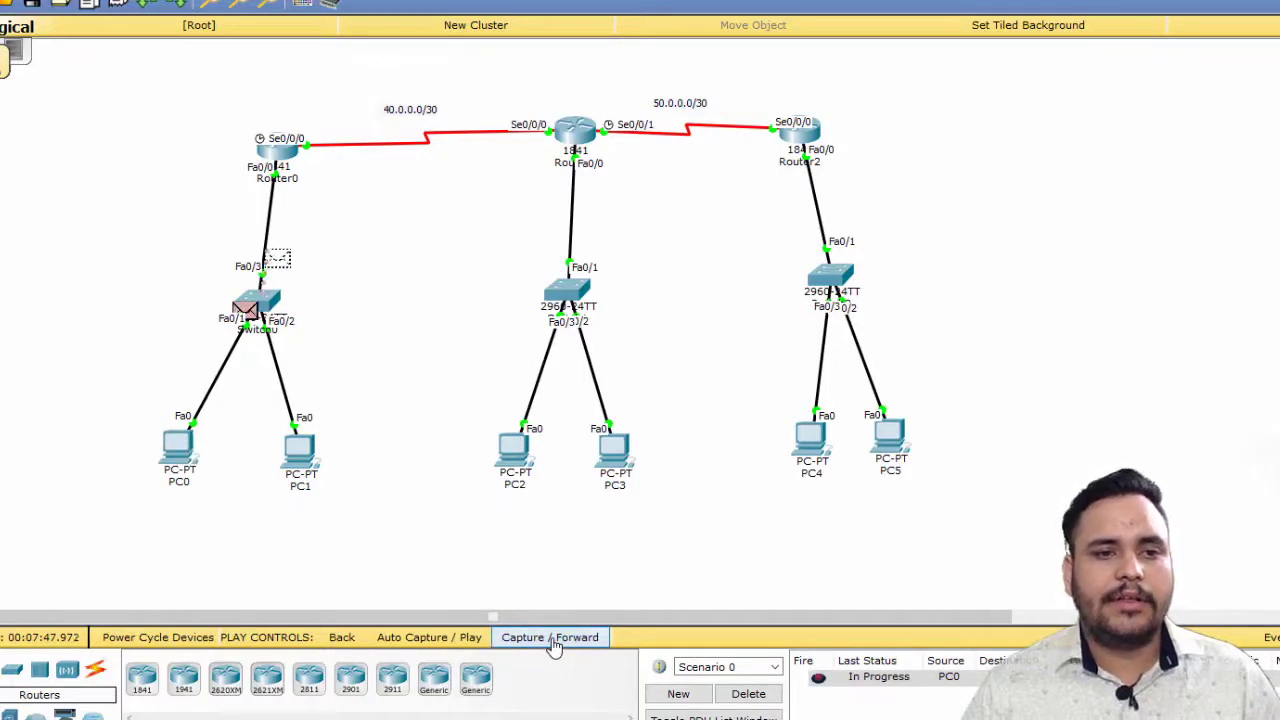
{"action": "left_click", "coordinate": [550, 637]}
{"action": "left_click", "coordinate": [550, 637]}
{"action": "left_click", "coordinate": [550, 637]}
{"action": "left_click", "coordinate": [550, 637]}
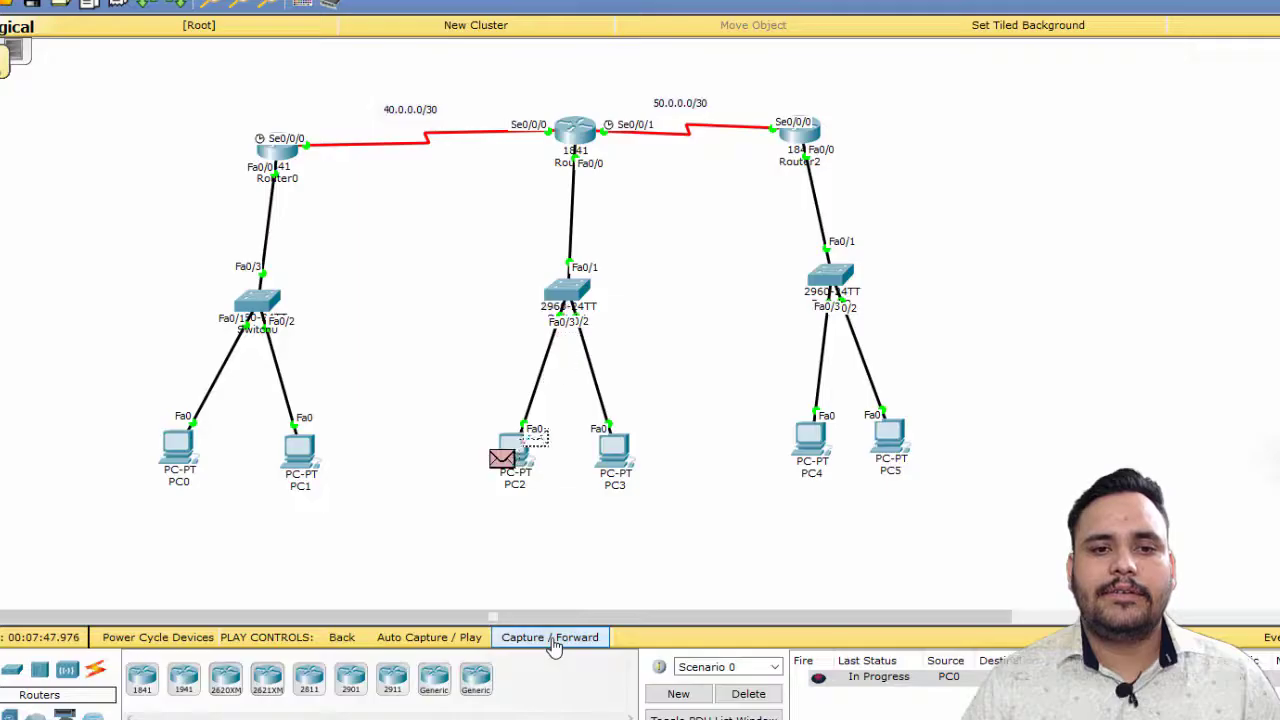
{"action": "left_click", "coordinate": [550, 637]}
{"action": "left_click", "coordinate": [550, 637]}
{"action": "left_click", "coordinate": [550, 637]}
{"action": "left_click", "coordinate": [550, 637]}
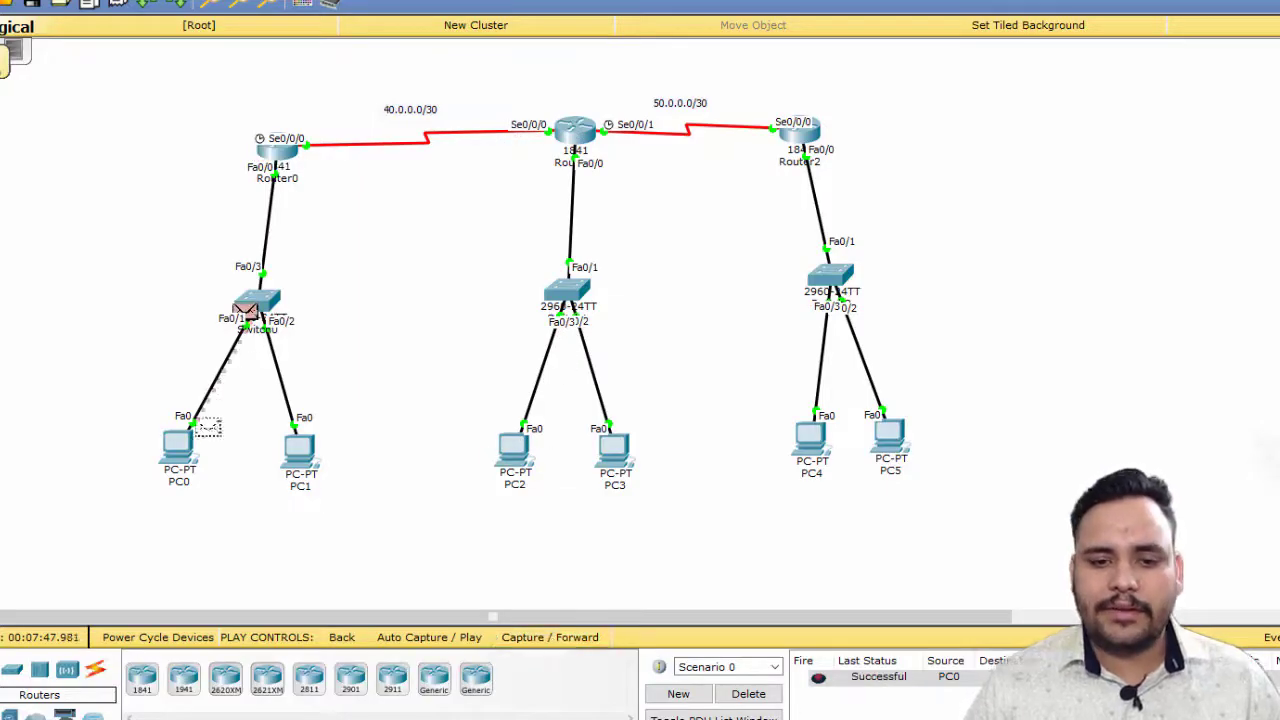
{"action": "left_click", "coordinate": [748, 693]}
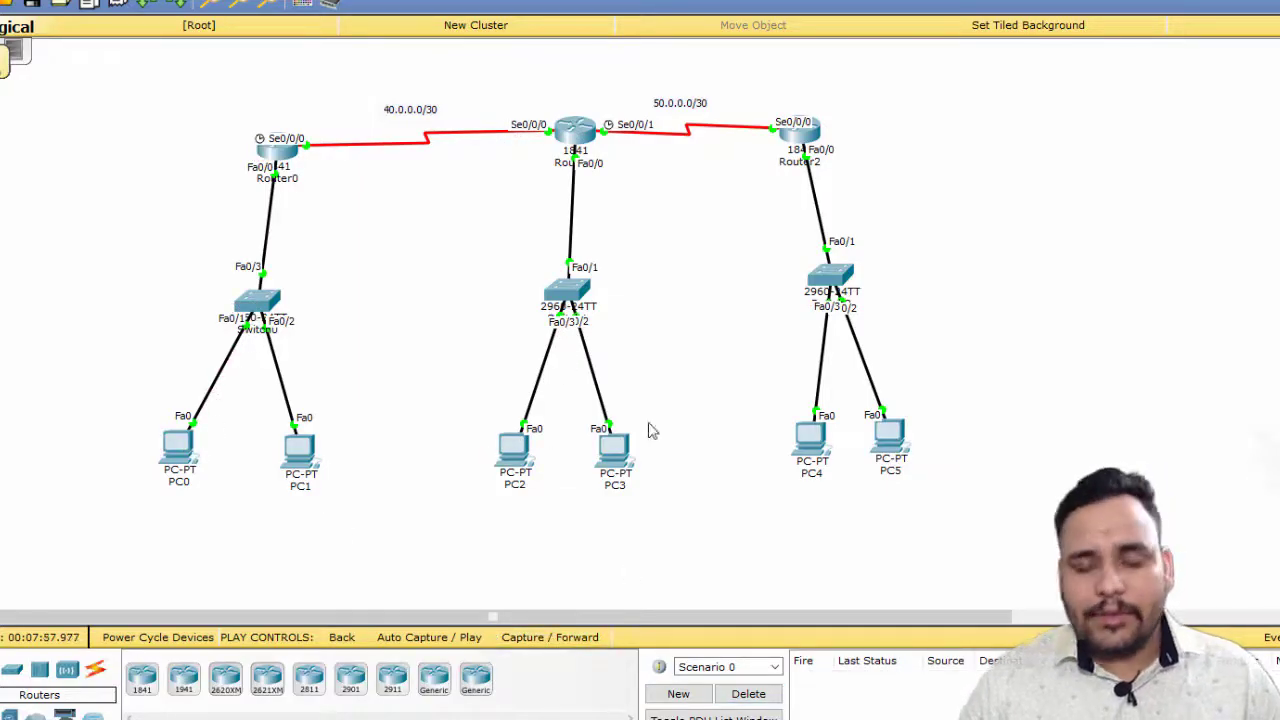
Review the earlier access list 1 commands in Router0's command line, highlighting the deny entry for network 10.0.0.0
{"action": "mouse_move", "coordinate": [472, 647]}
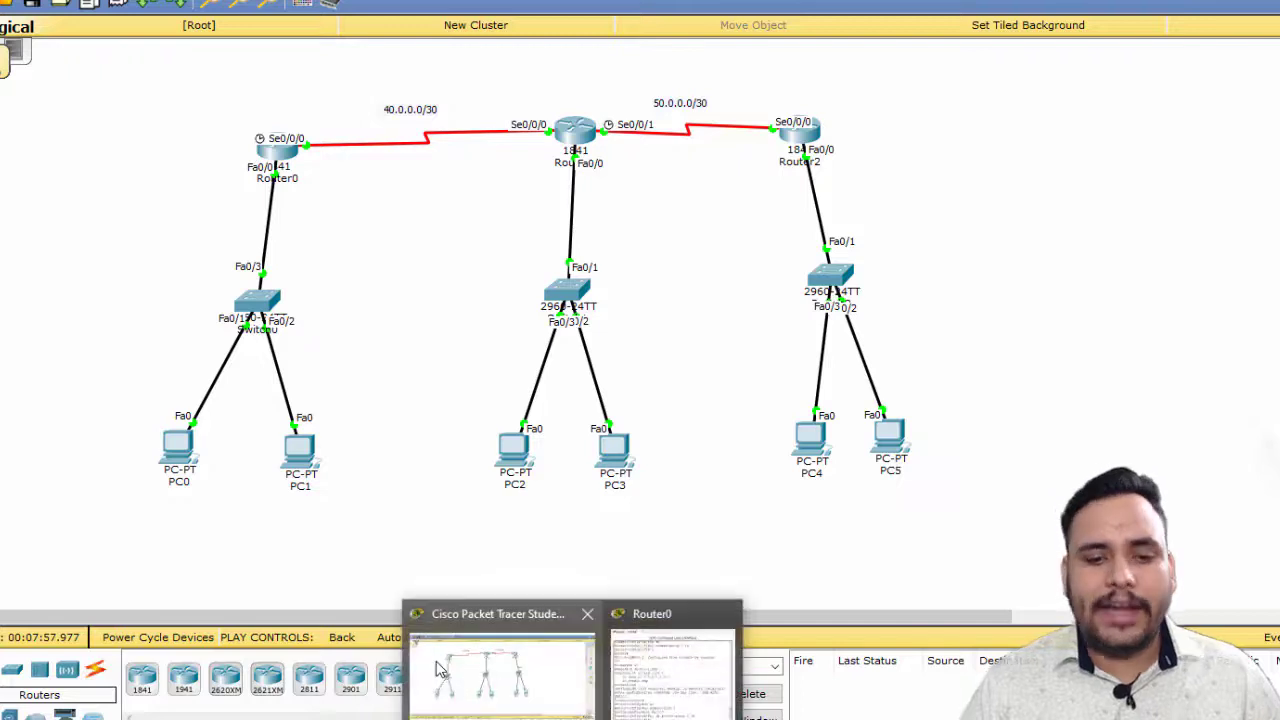
{"action": "left_click", "coordinate": [638, 680]}
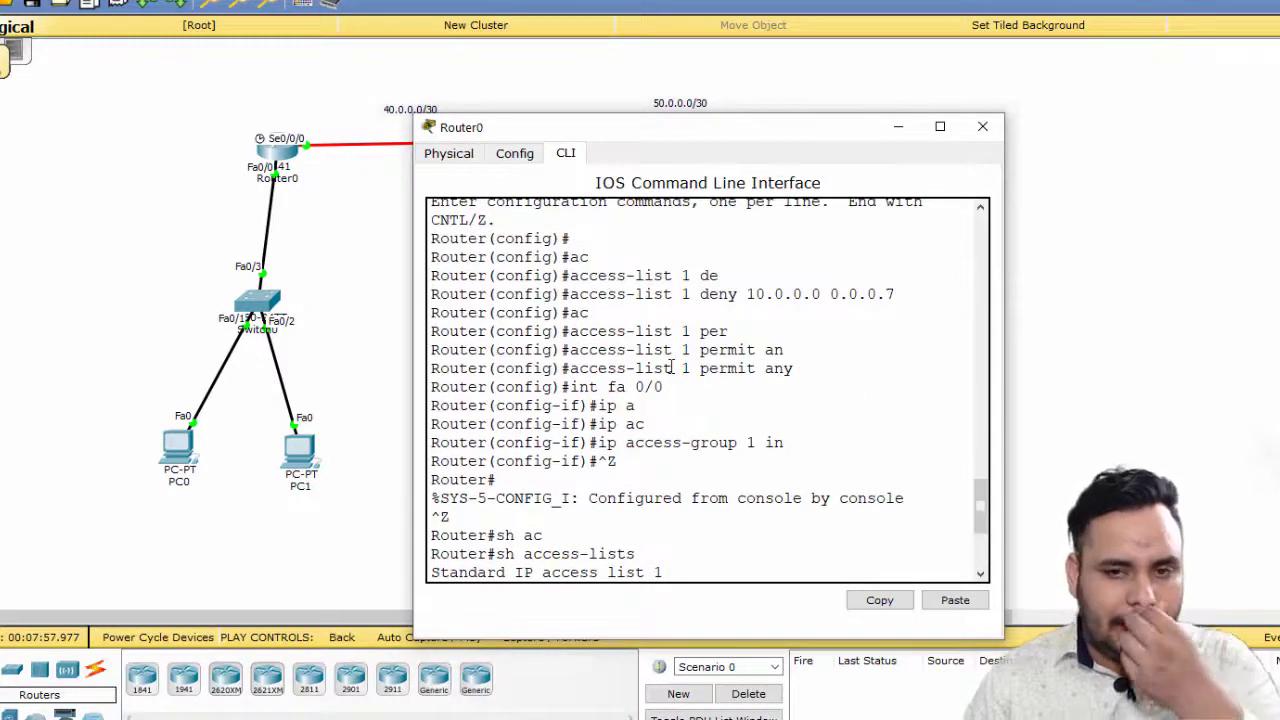
{"action": "scroll", "coordinate": [672, 368], "scroll_direction": "up", "scroll_amount": 1}
{"action": "triple_click", "coordinate": [878, 342]}
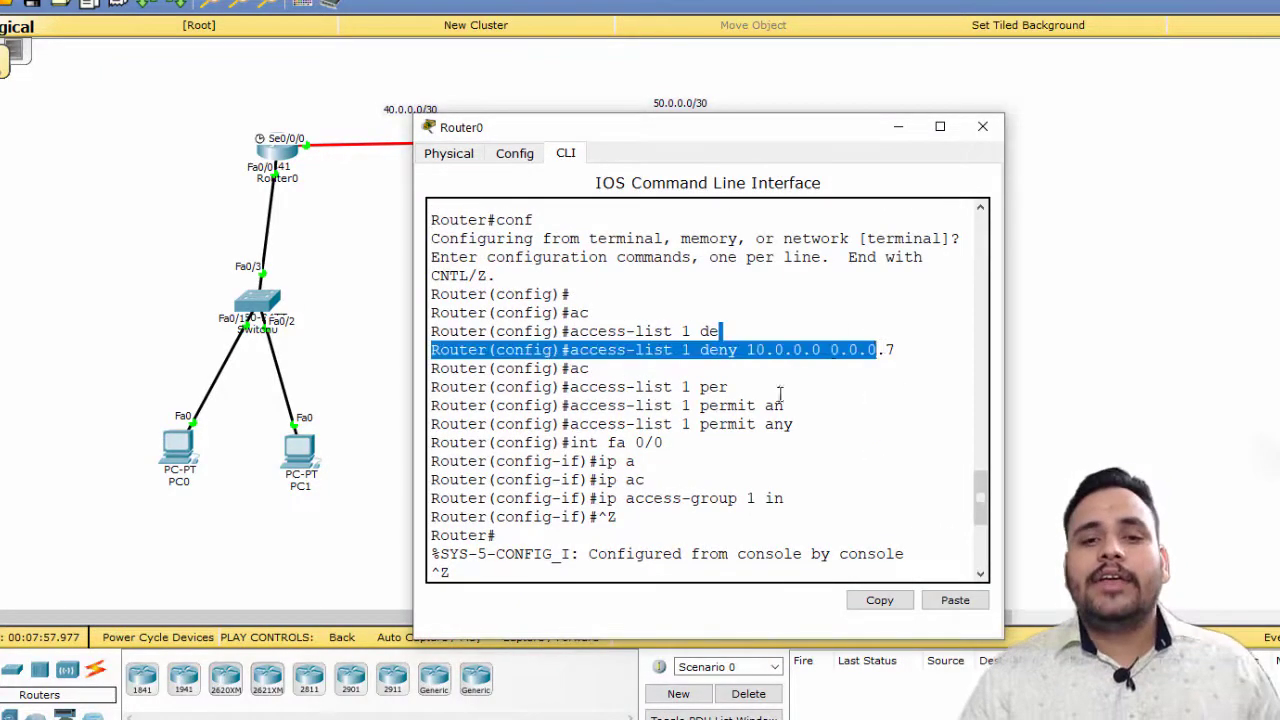
{"action": "left_click", "coordinate": [771, 403]}
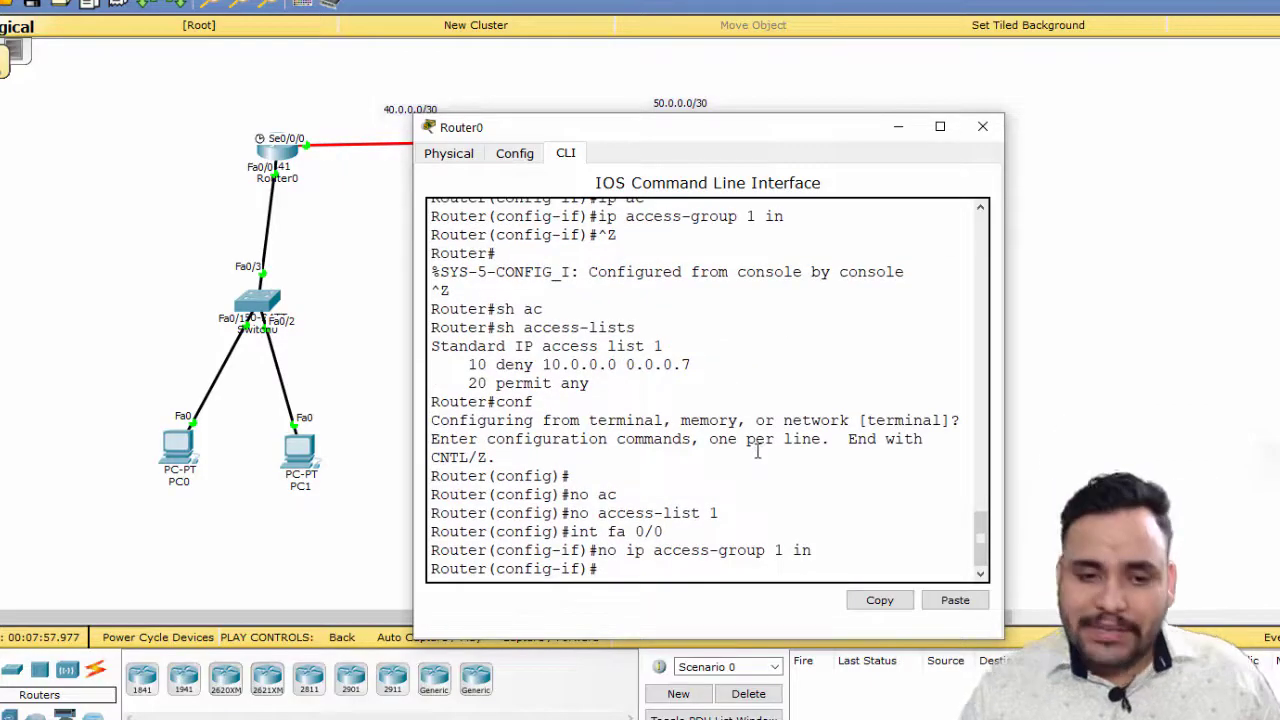
Exit interface configuration on Router0 and return to privileged EXEC mode
{"action": "type", "text": "ex"}
{"action": "key", "text": "Return"}
{"action": "key", "text": "Return"}
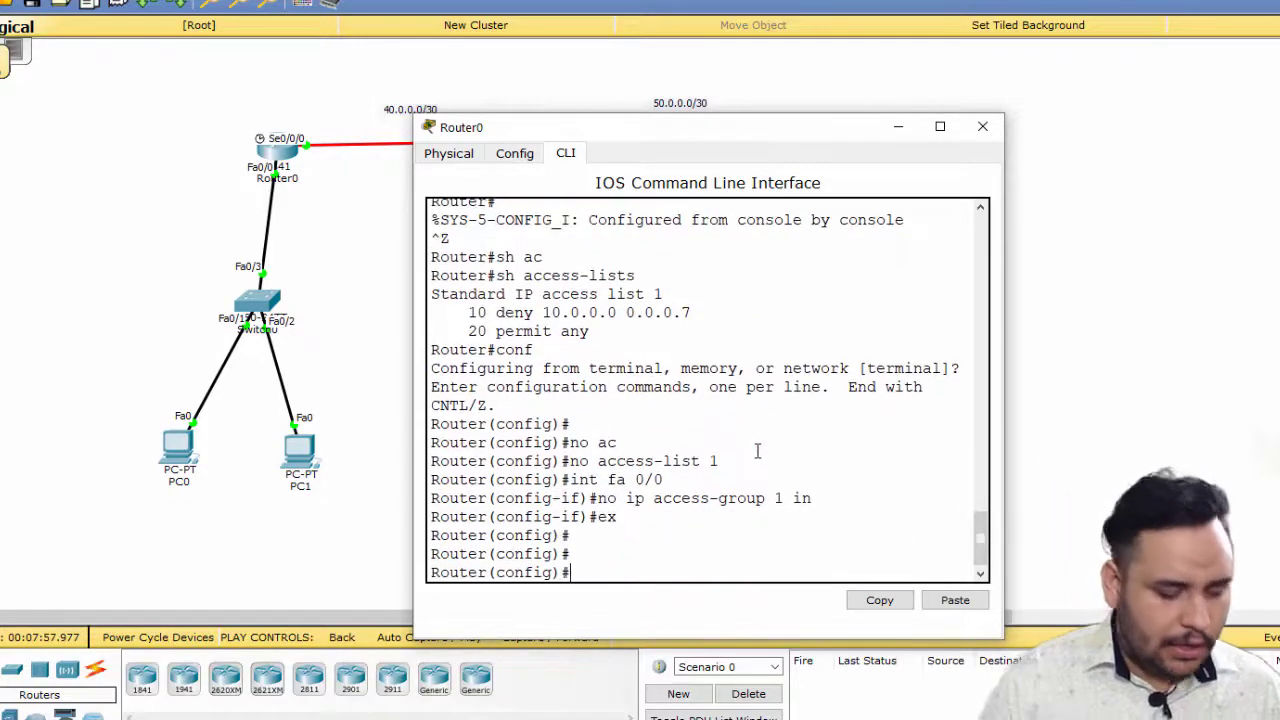
{"action": "key", "text": "ctrl+z"}
{"action": "key", "text": "ctrl+z"}
{"action": "key", "text": "ctrl+z"}
{"action": "type", "text": "co"}
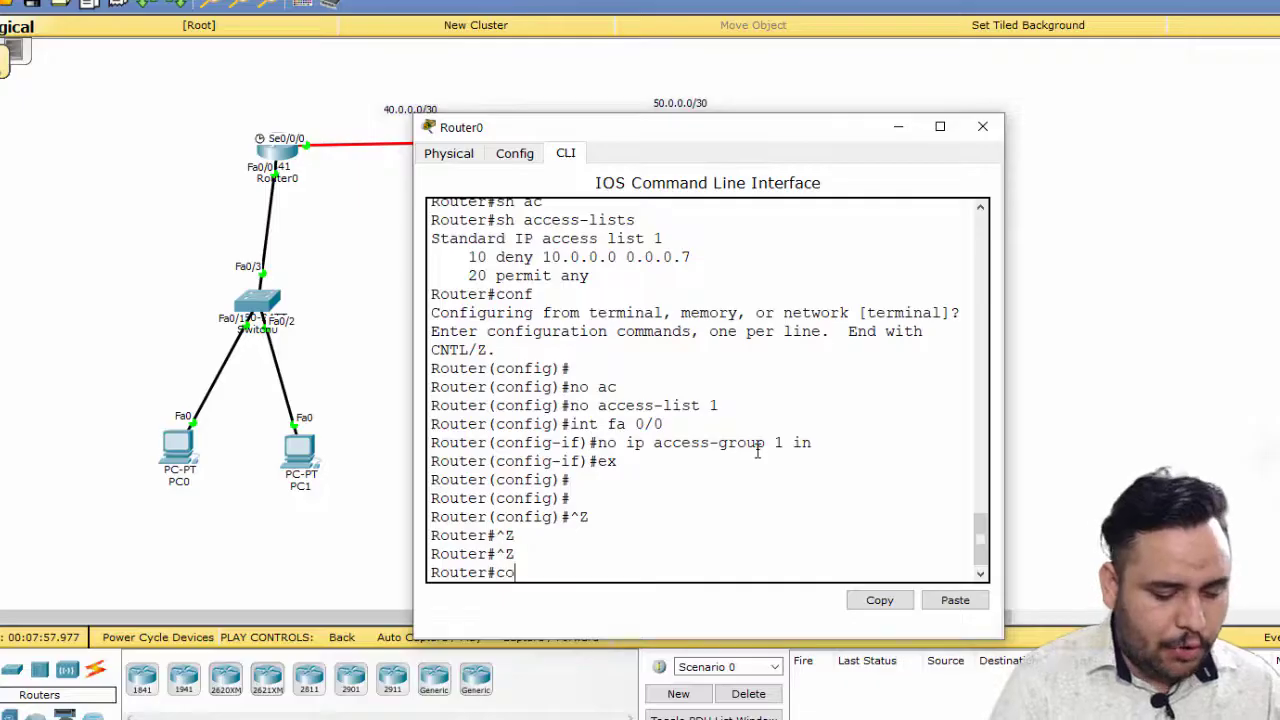
{"action": "type", "text": "nd"}
{"action": "key", "text": "Return"}
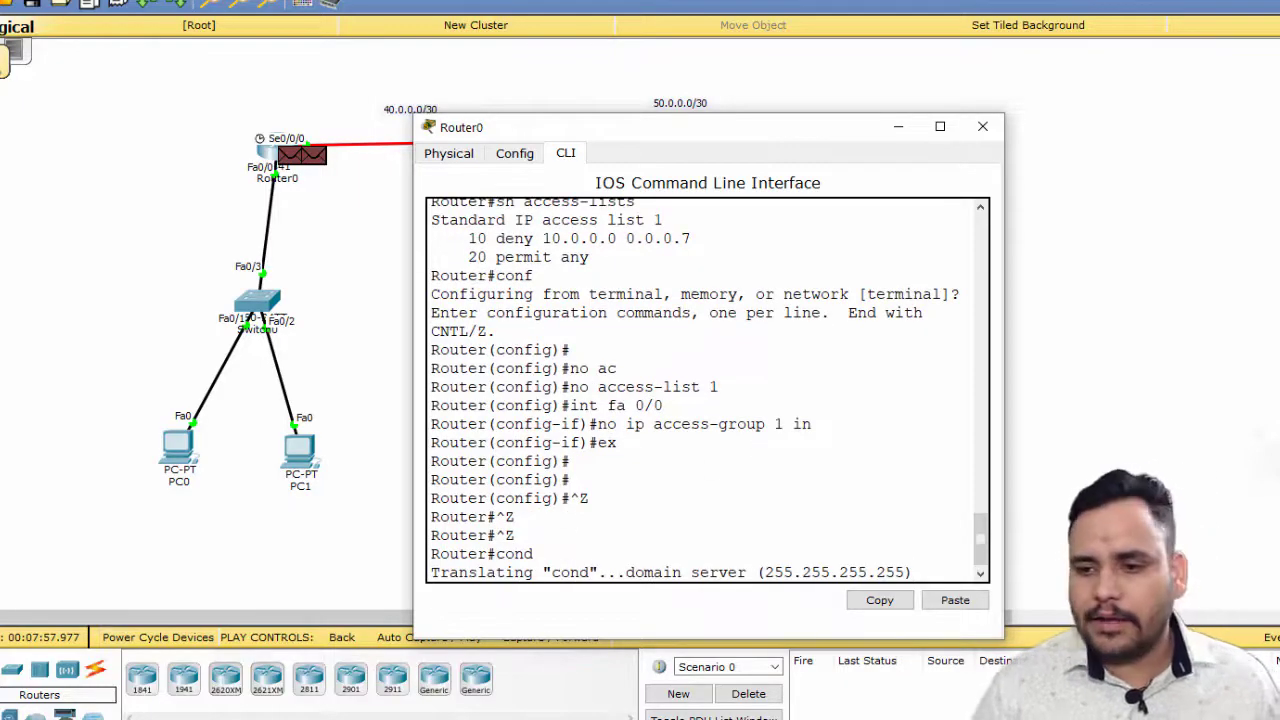
Close Router0's console, switch to realtime mode, fast-forward the network time and reopen the router's command line
{"action": "left_click", "coordinate": [982, 126]}
{"action": "key", "text": "shift+r"}
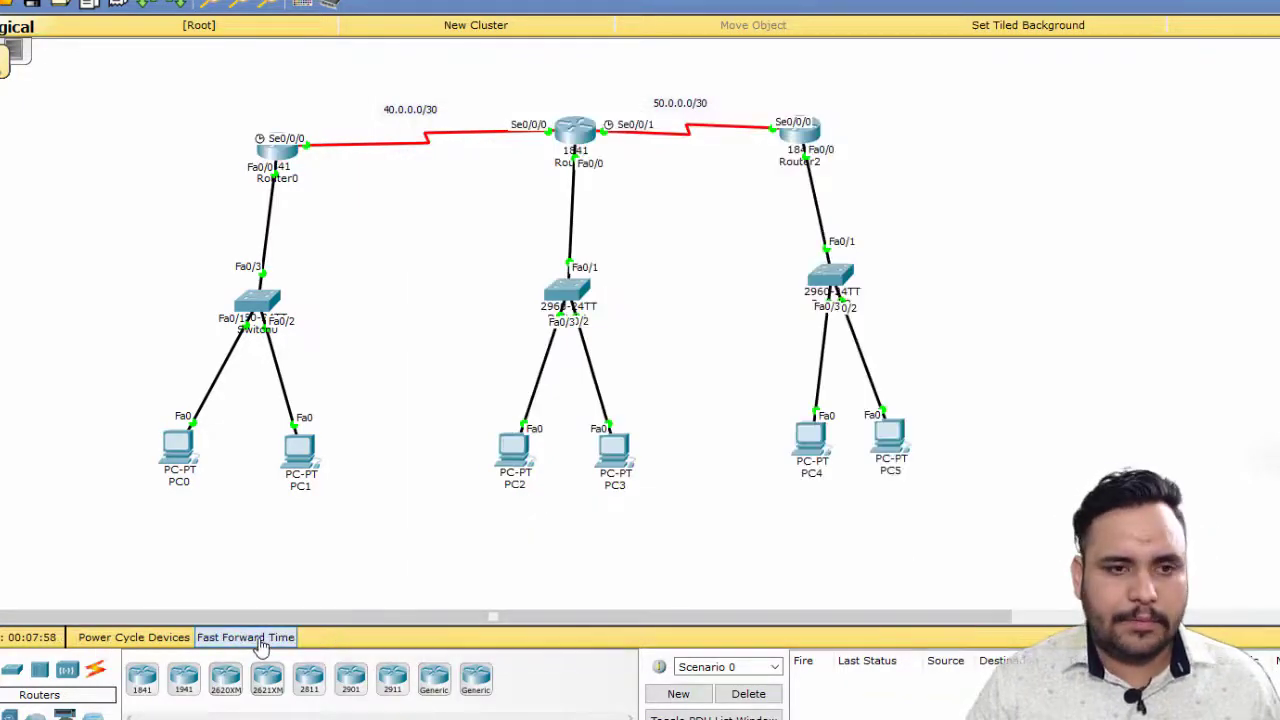
{"action": "left_click", "coordinate": [245, 637]}
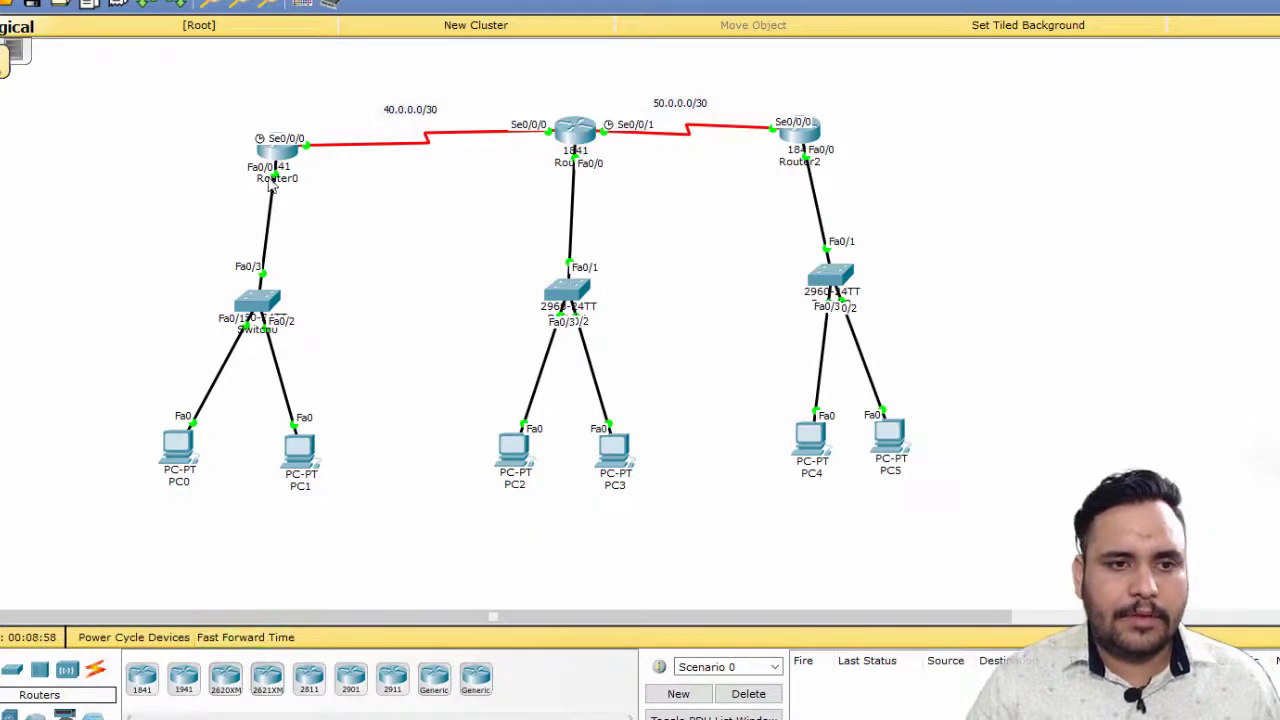
{"action": "left_click", "coordinate": [276, 162]}
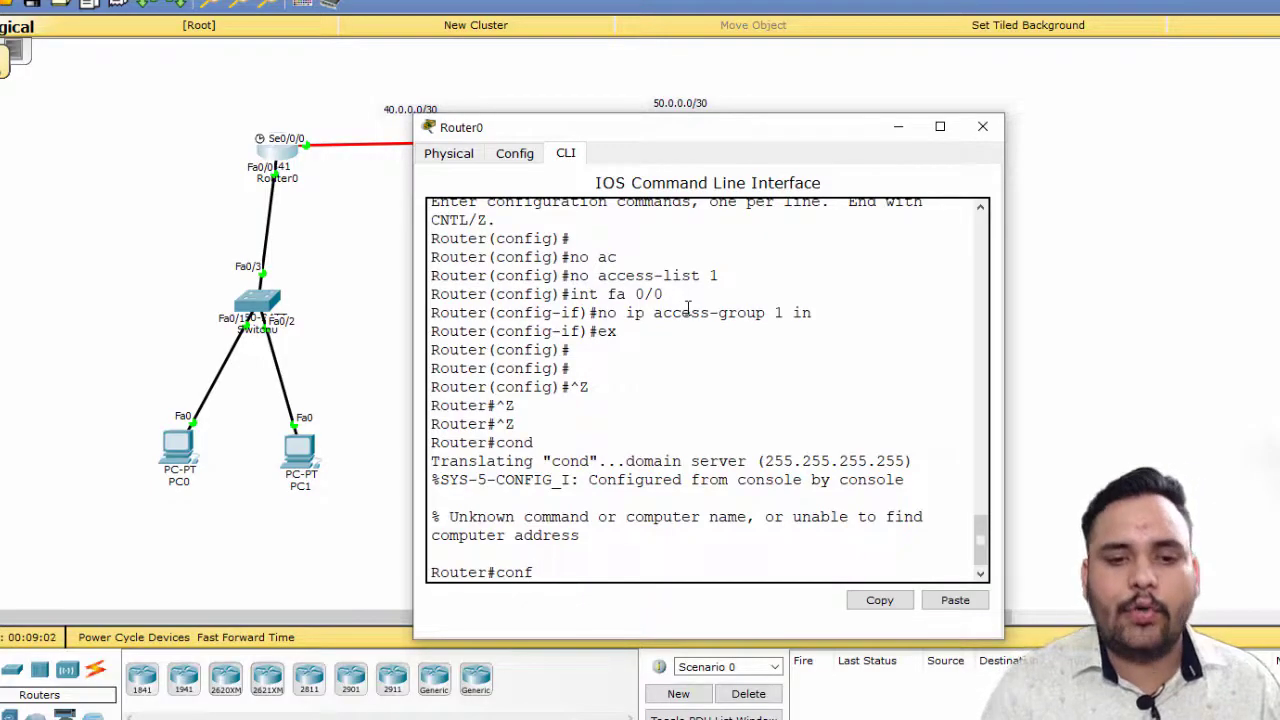
Enter global configuration mode on Router0 and add an access list 1 entry denying host 10.0.0.1
{"action": "key", "text": "Return"}
{"action": "key", "text": "Return"}
{"action": "type", "text": "ac"}
{"action": "key", "text": "Tab"}
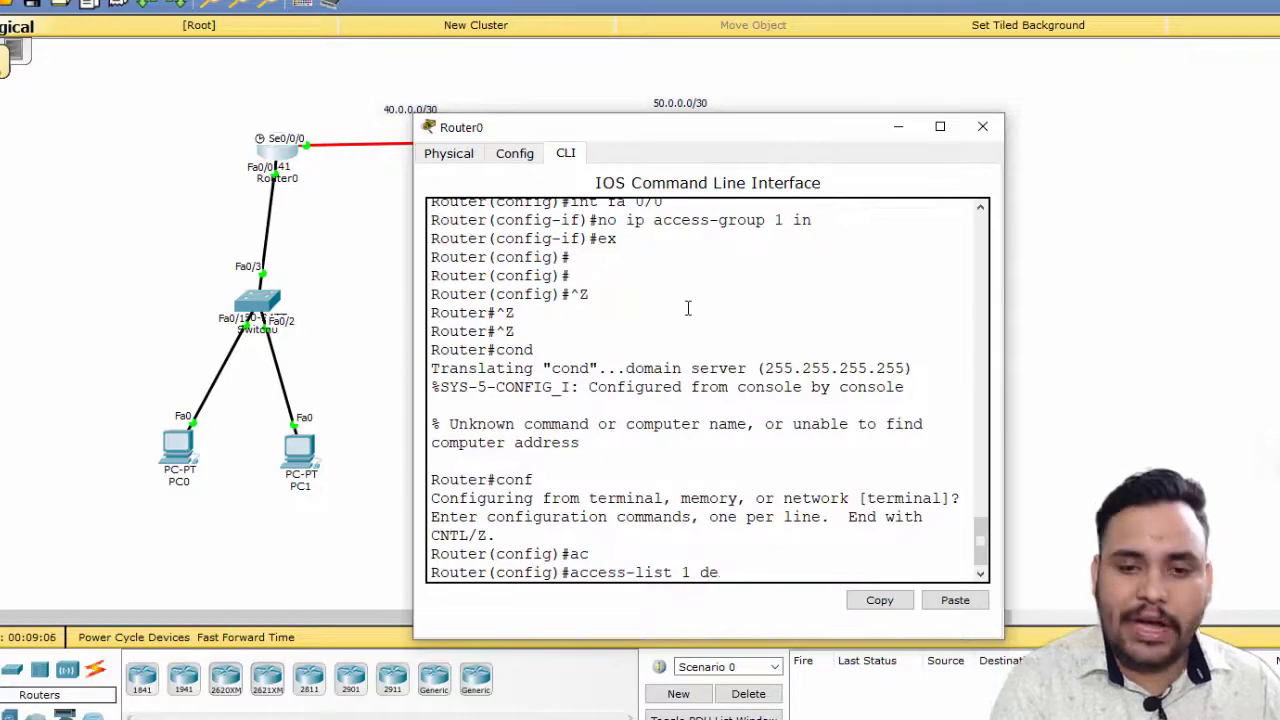
{"action": "type", "text": "1 de"}
{"action": "key", "text": "Tab"}
{"action": "type", "text": "ho"}
{"action": "key", "text": "Tab"}
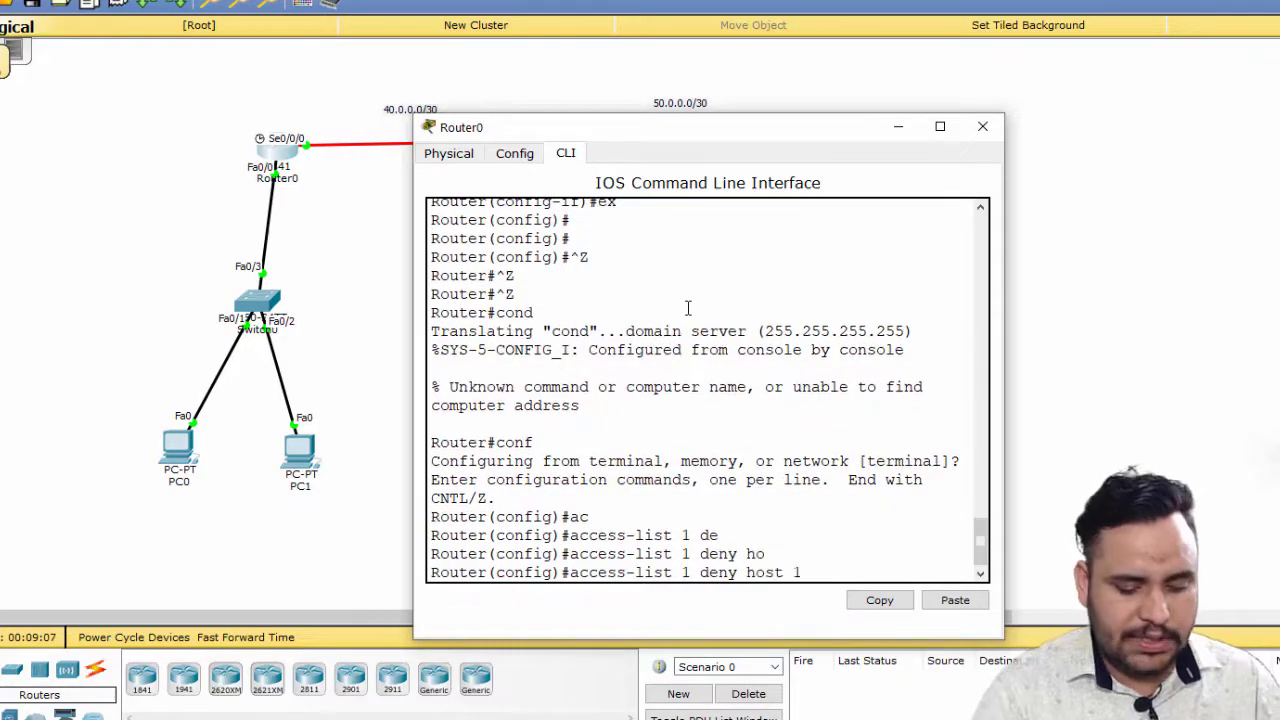
{"action": "type", "text": "10.0.0.1"}
{"action": "key", "text": "Return"}
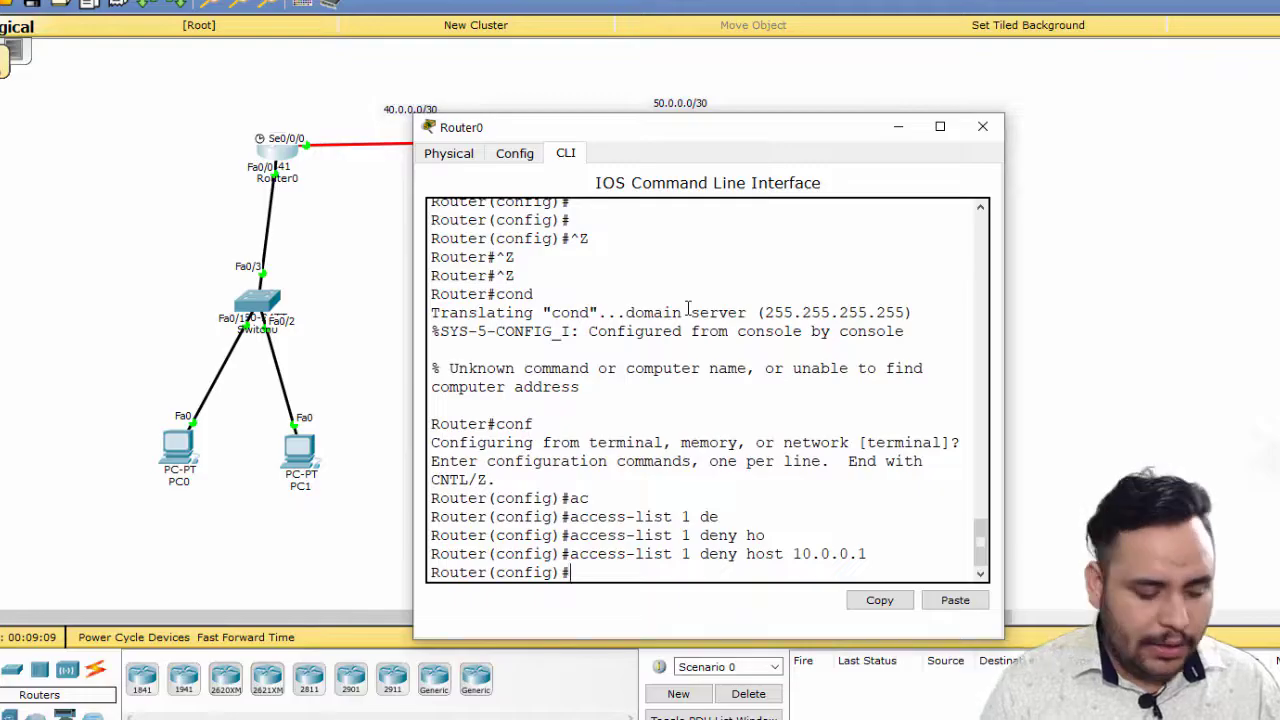
Review the earlier network-based access list commands and add a permit any entry to access list 1
{"action": "scroll", "coordinate": [688, 310], "scroll_direction": "up", "scroll_amount": 7}
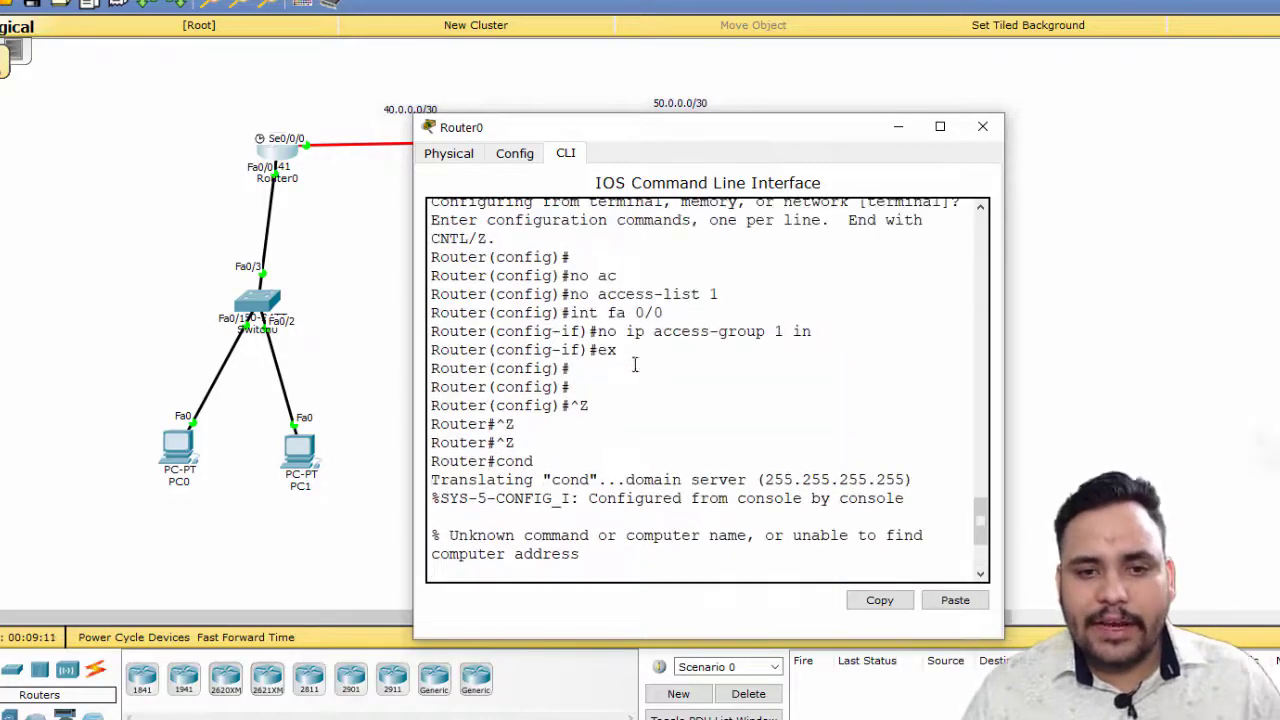
{"action": "scroll", "coordinate": [490, 345], "scroll_direction": "up", "scroll_amount": 2}
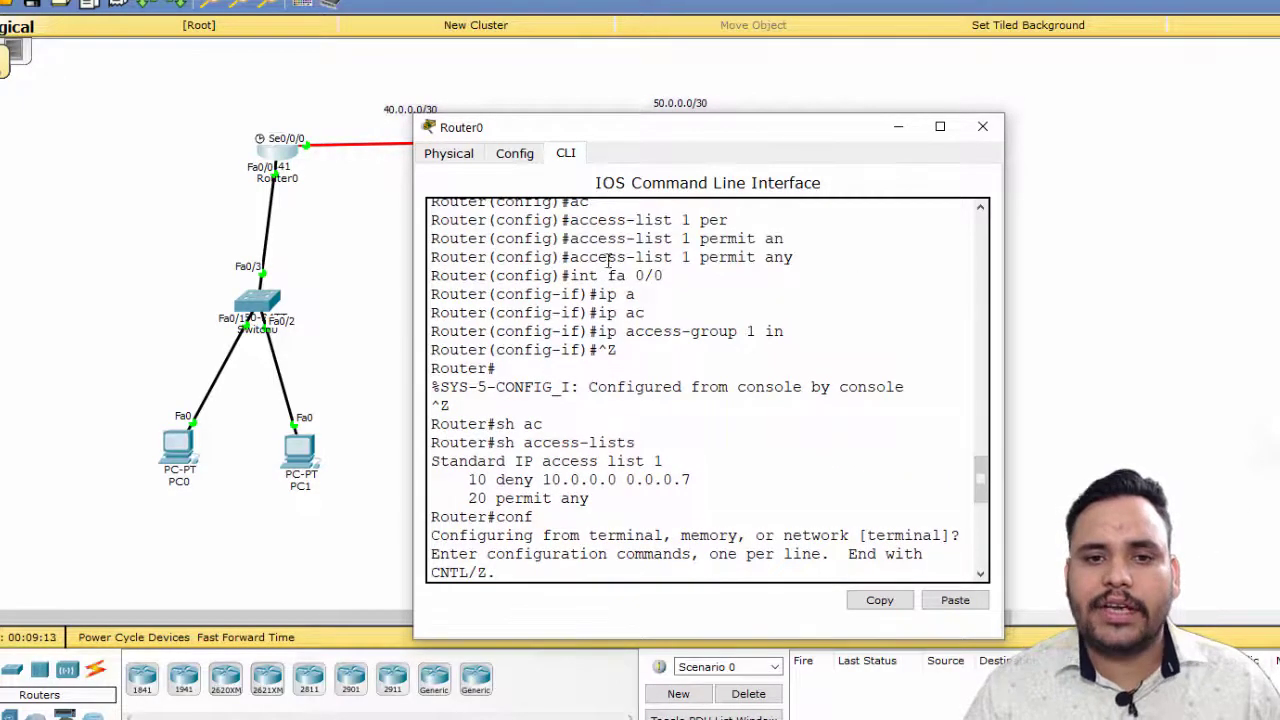
{"action": "scroll", "coordinate": [568, 237], "scroll_direction": "up", "scroll_amount": 1}
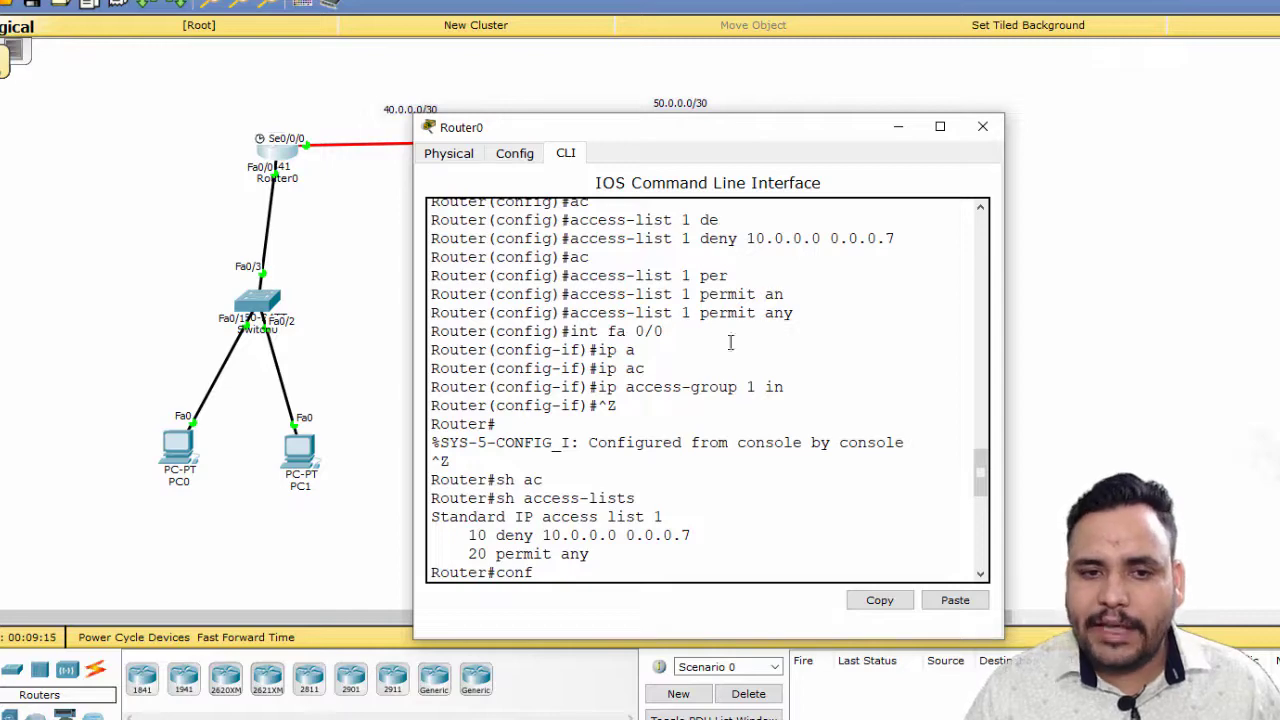
{"action": "scroll", "coordinate": [730, 342], "scroll_direction": "down", "scroll_amount": 8}
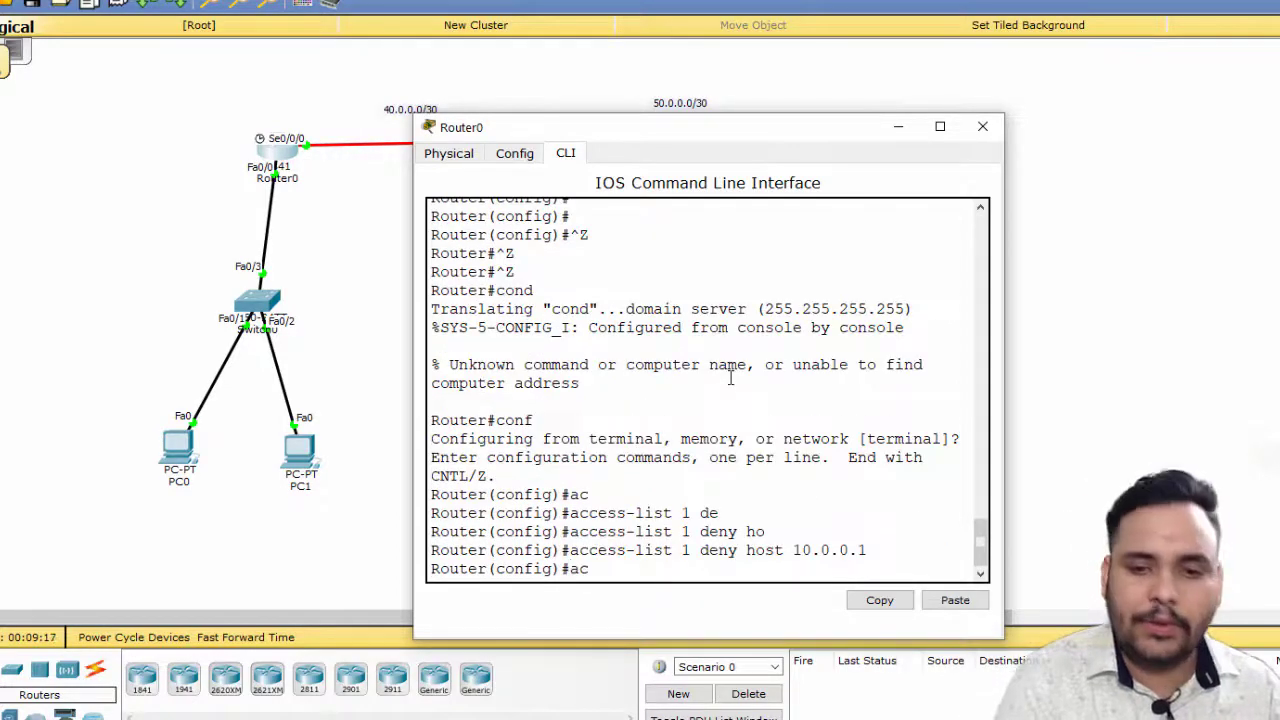
{"action": "key", "text": "Tab"}
{"action": "type", "text": "1 per"}
{"action": "key", "text": "Tab"}
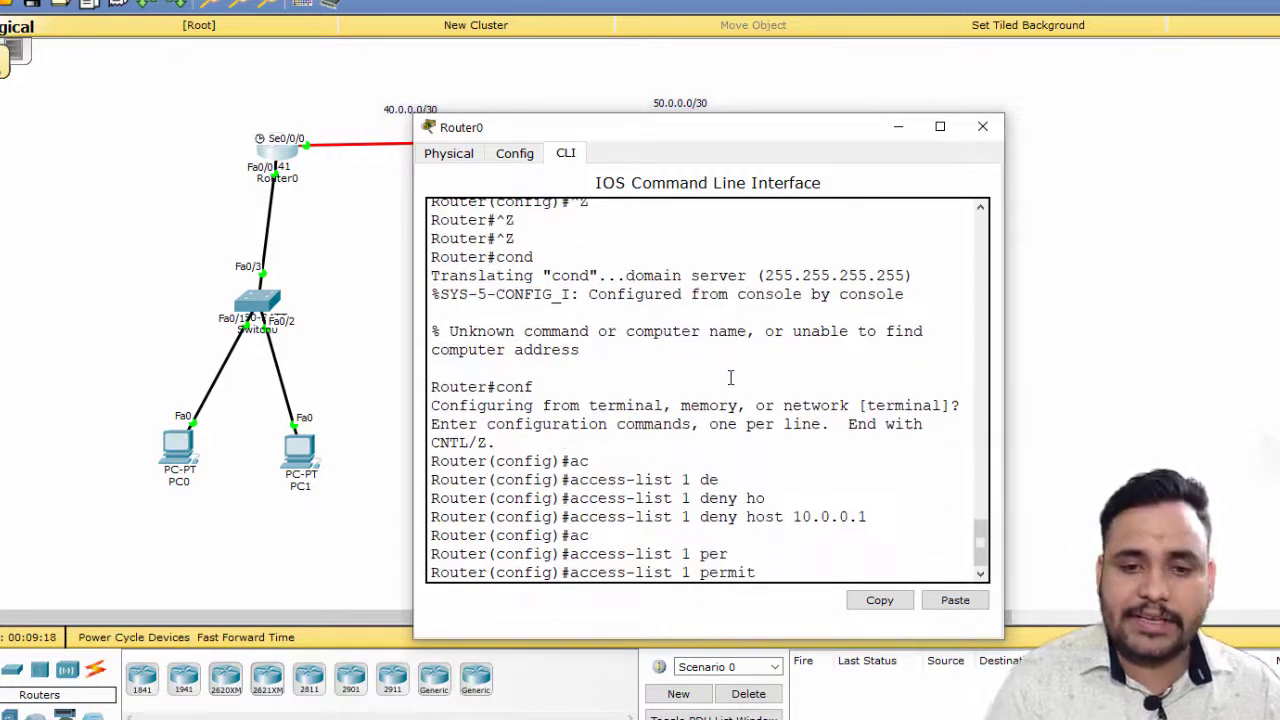
{"action": "type", "text": "an"}
{"action": "key", "text": "Tab"}
{"action": "key", "text": "Return"}
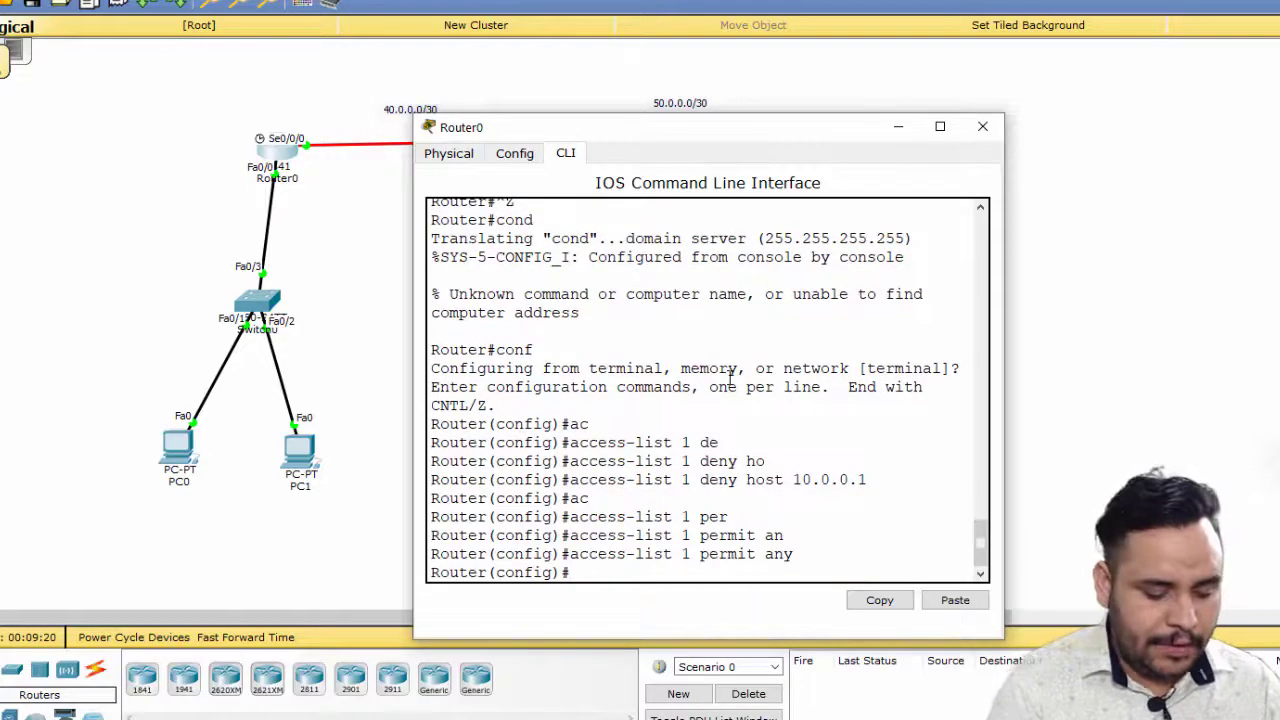
Apply access list 1 inbound on Router0's interface fa 0/0 and close the router's console
{"action": "type", "text": "int fa 0/0"}
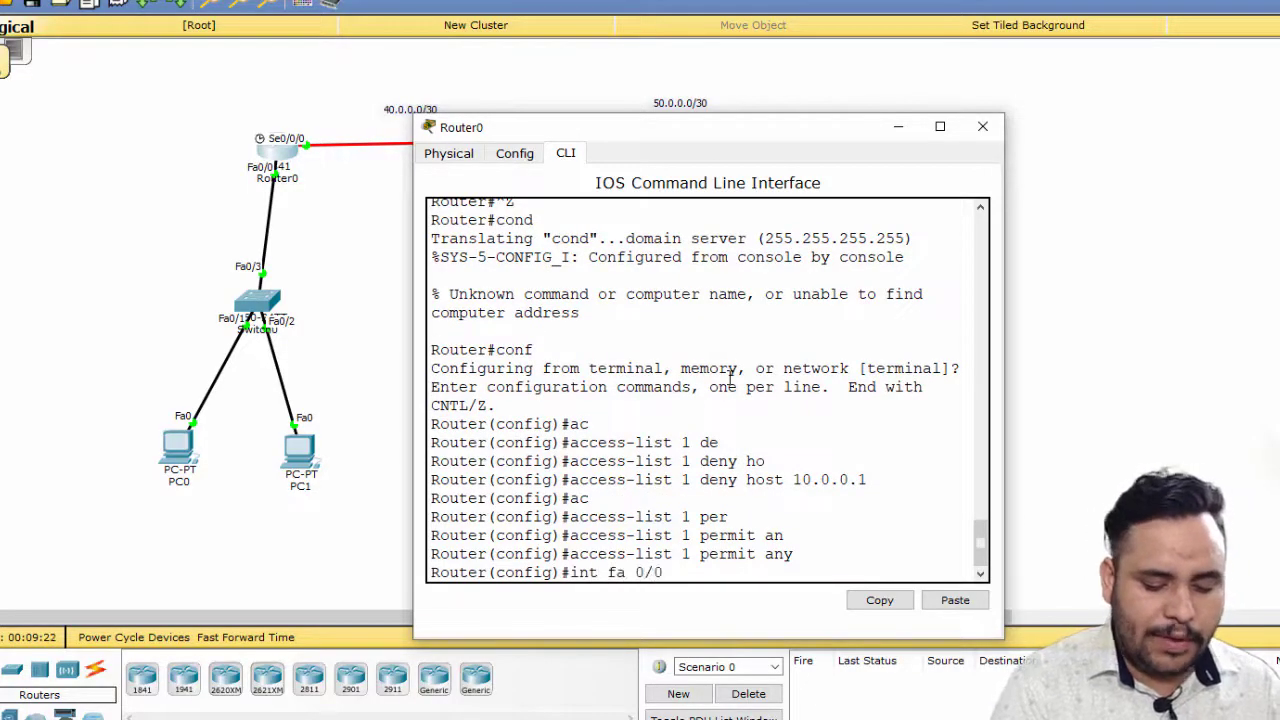
{"action": "key", "text": "Return"}
{"action": "type", "text": "ip ac"}
{"action": "key", "text": "Tab"}
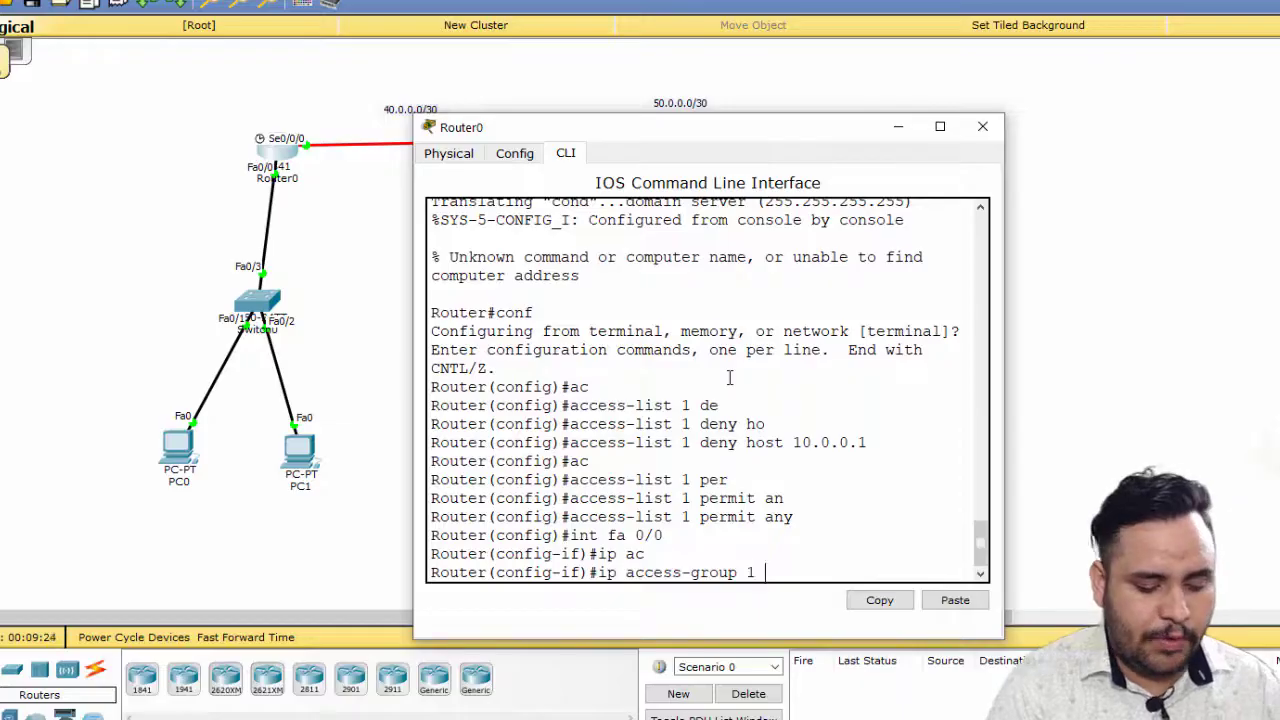
{"action": "type", "text": "1 in"}
{"action": "key", "text": "Return"}
{"action": "key", "text": "alt+F4"}
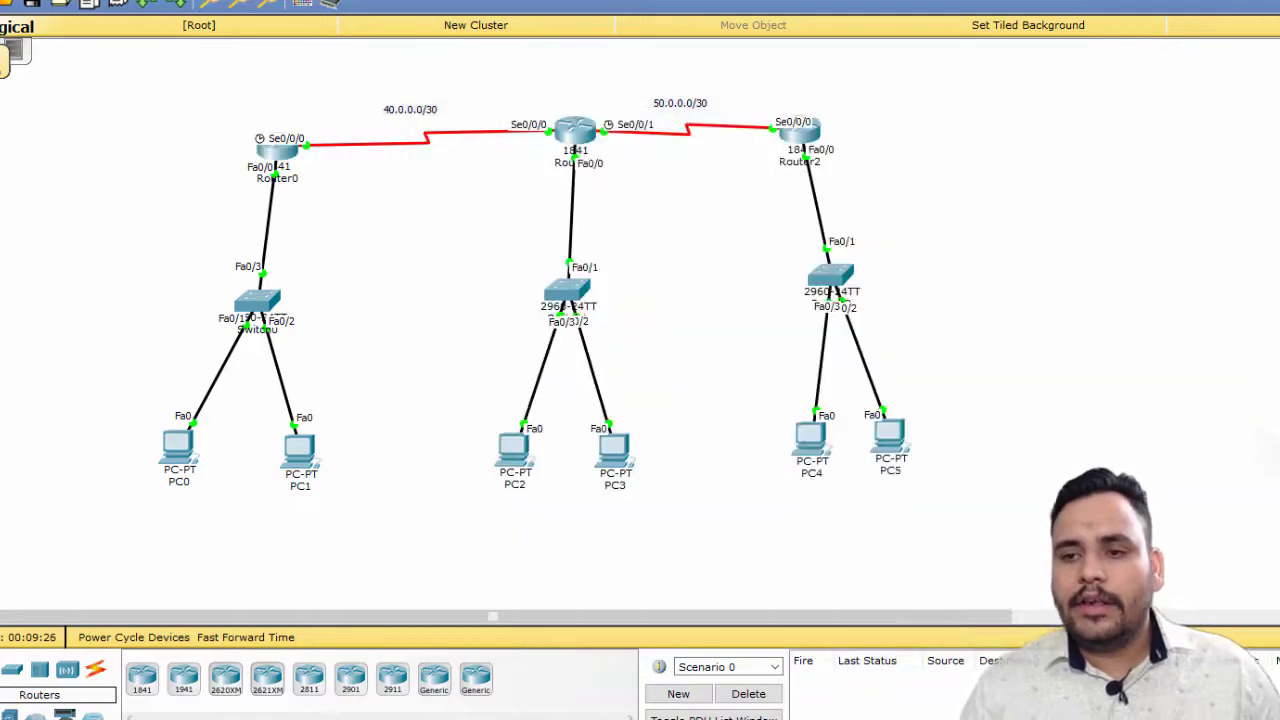
Send simple PDUs from PC0 to PC2, from PC0 to PC4 and from PC1 to PC2 to test the host rule
{"action": "left_click", "coordinate": [184, 448]}
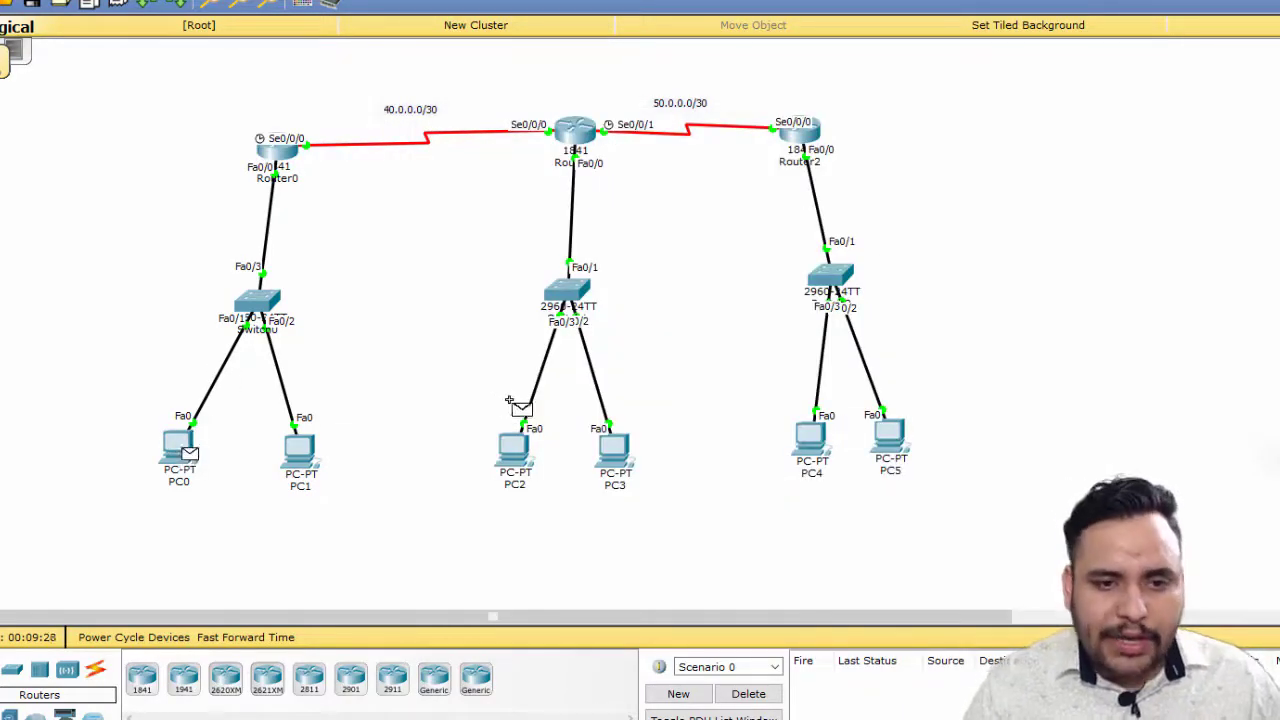
{"action": "left_click", "coordinate": [514, 450]}
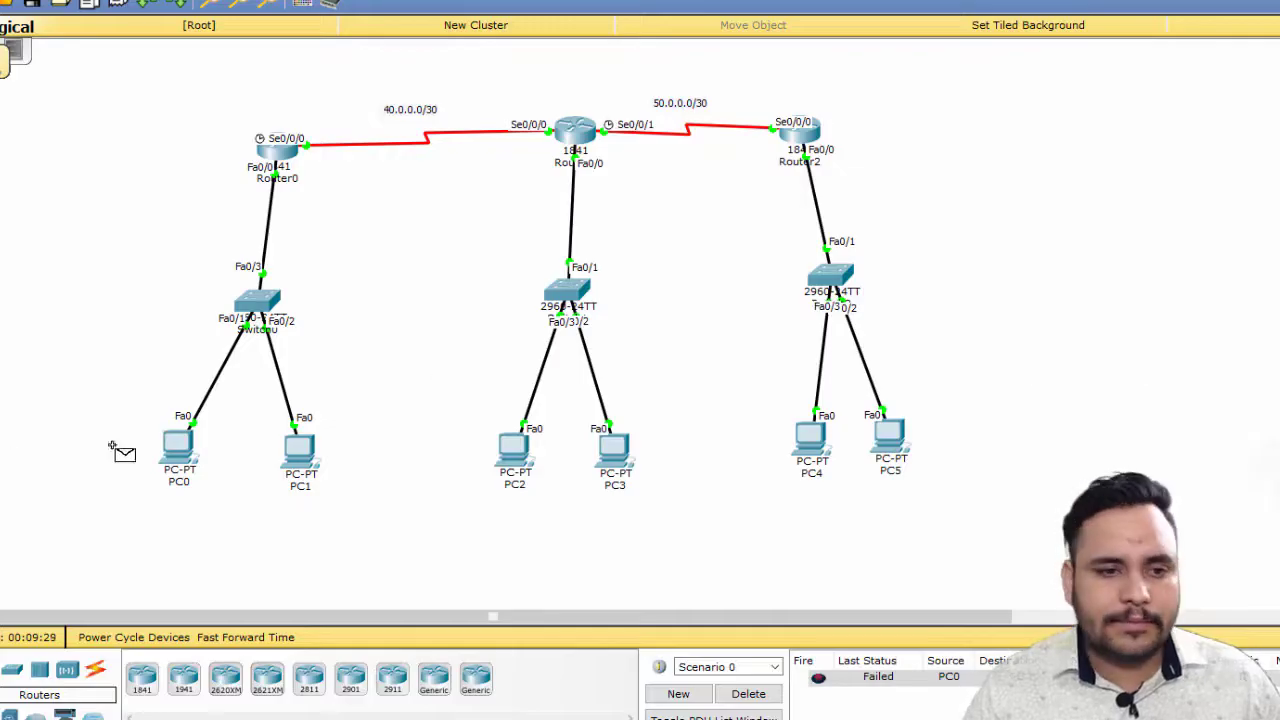
{"action": "left_click", "coordinate": [182, 452]}
{"action": "left_click", "coordinate": [812, 440]}
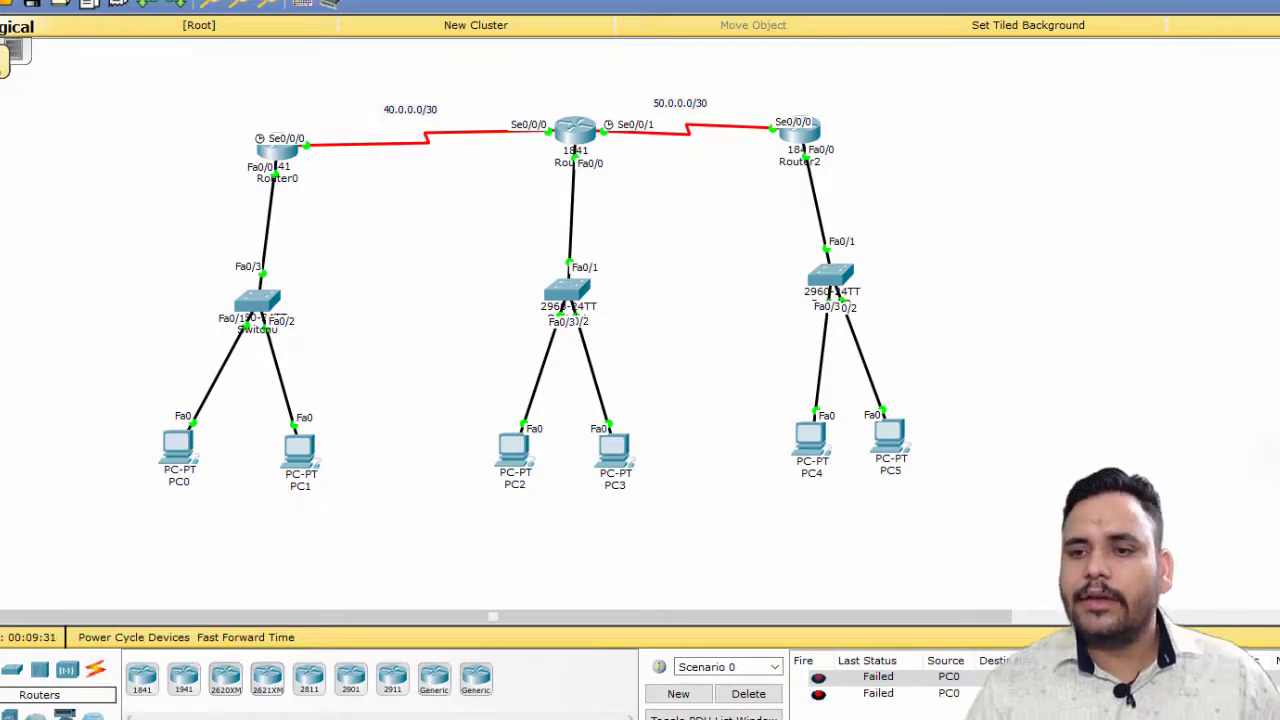
{"action": "left_click", "coordinate": [300, 450]}
{"action": "left_click", "coordinate": [512, 450]}
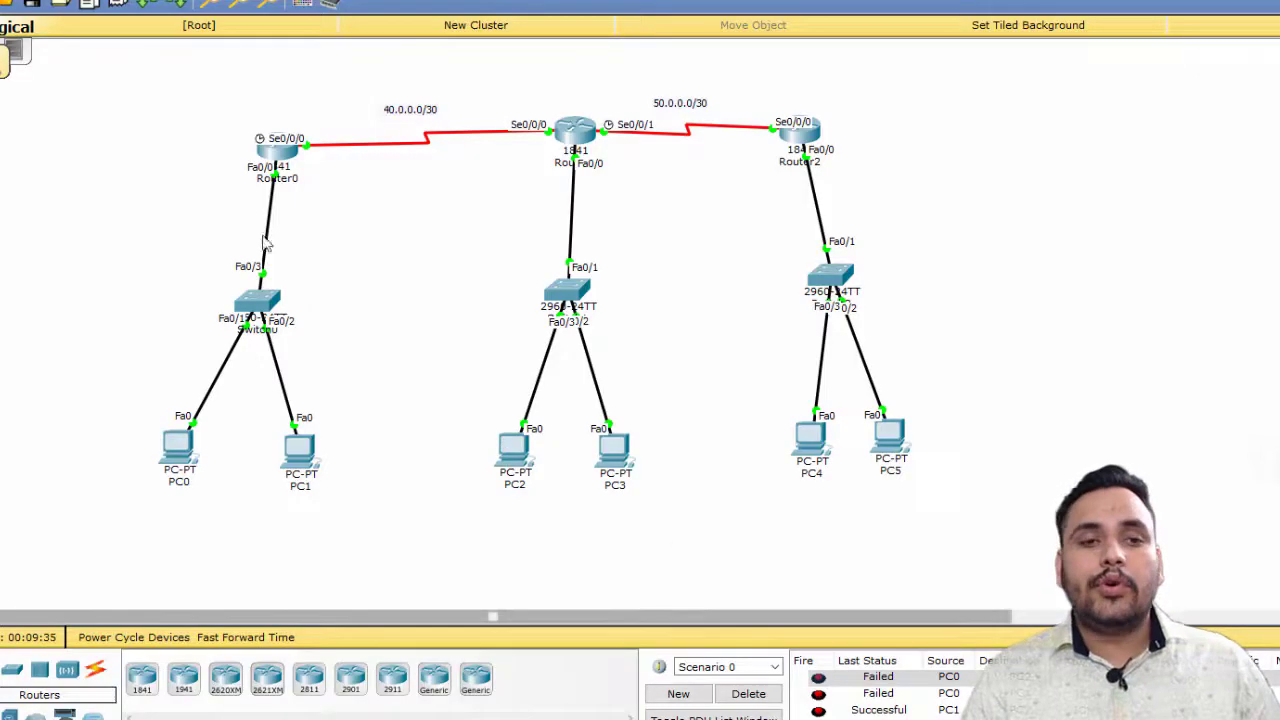
Reopen Router0's command line and list its command history with do sh his to review the host ACL commands
{"action": "left_click", "coordinate": [281, 160]}
{"action": "type", "text": "do sh his"}
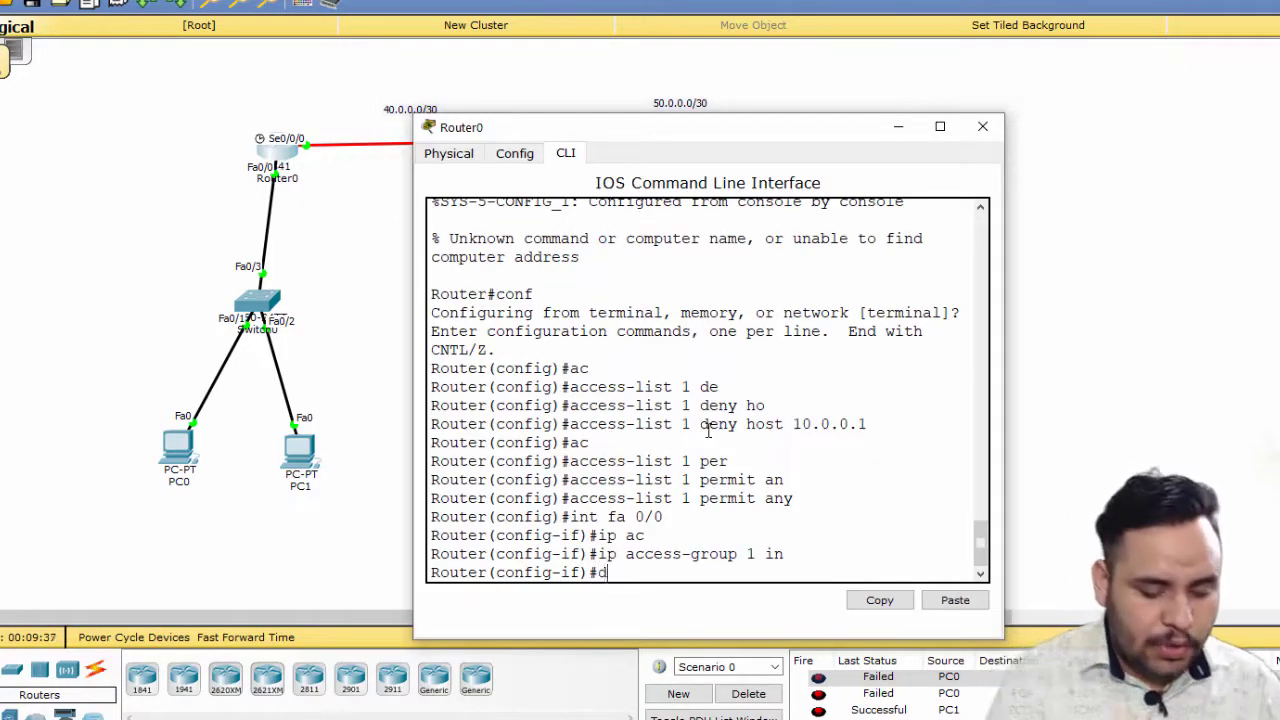
{"action": "key", "text": "Return"}
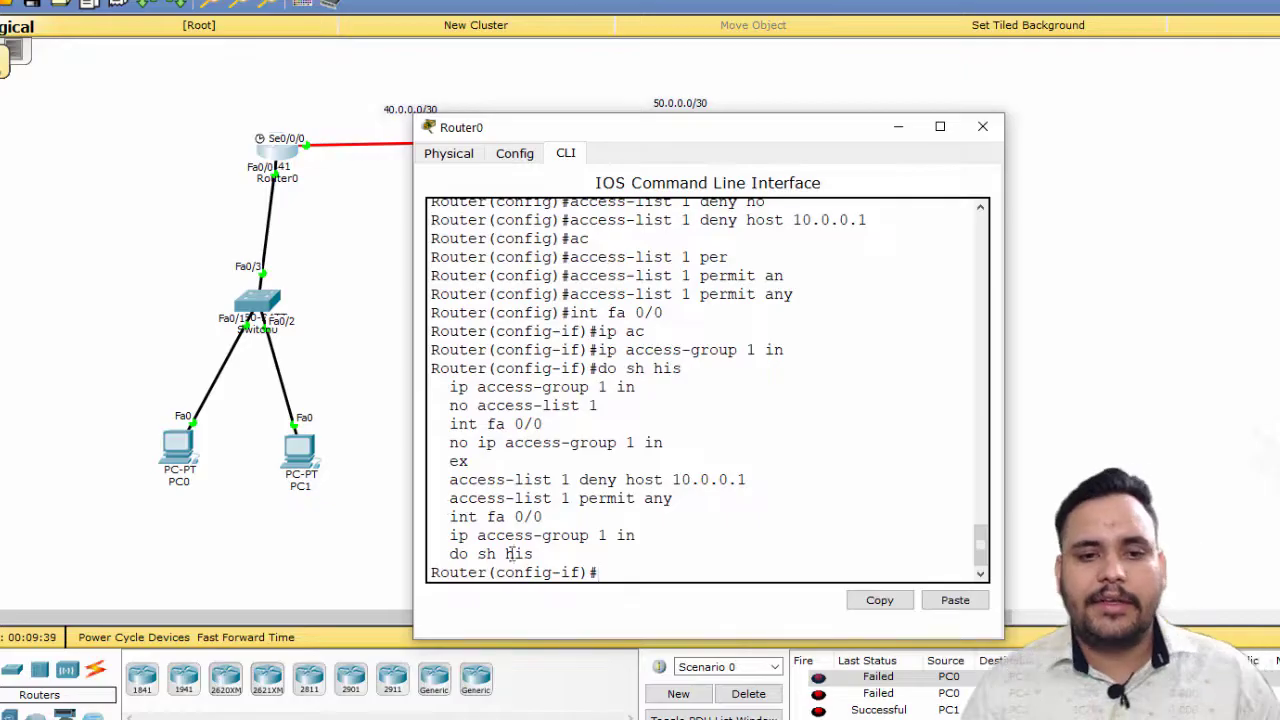
{"action": "left_click_drag", "start_coordinate": [438, 490], "coordinate": [600, 556]}
{"action": "left_click", "coordinate": [677, 523]}
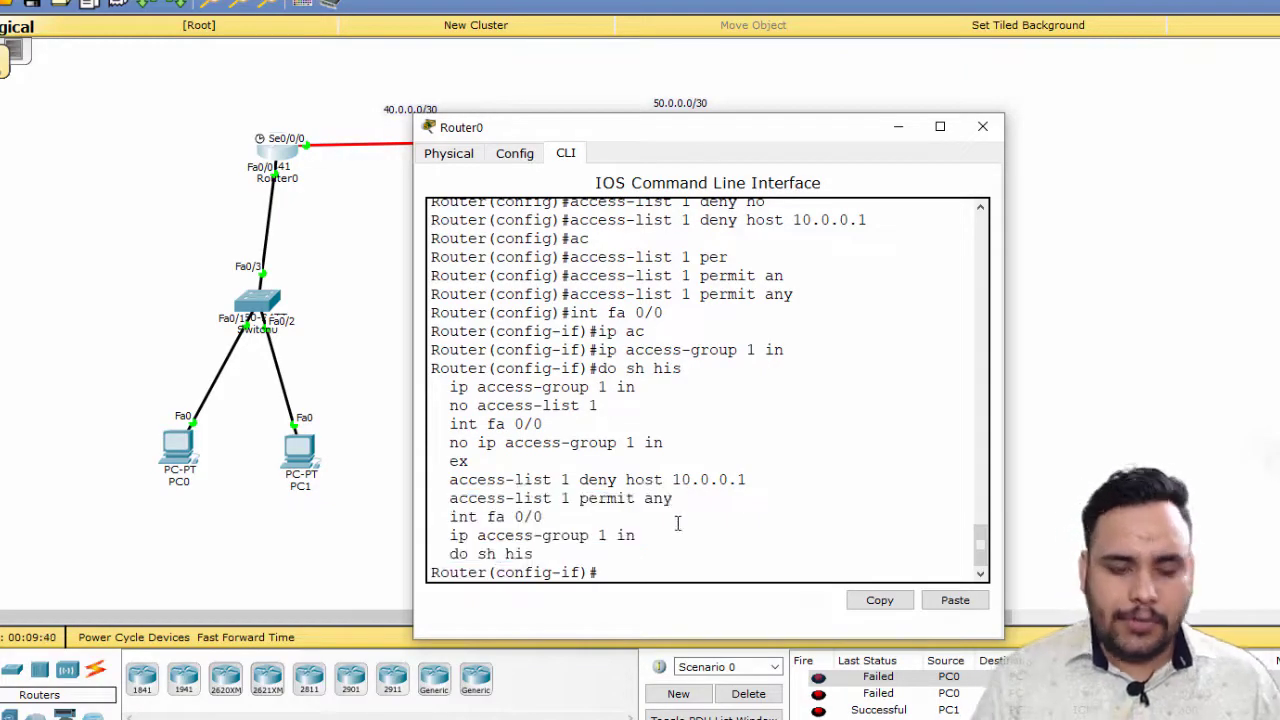
Remove the inbound access group 1 from interface fa 0/0 and exit interface configuration
{"action": "key", "text": "Up"}
{"action": "key", "text": "Up"}
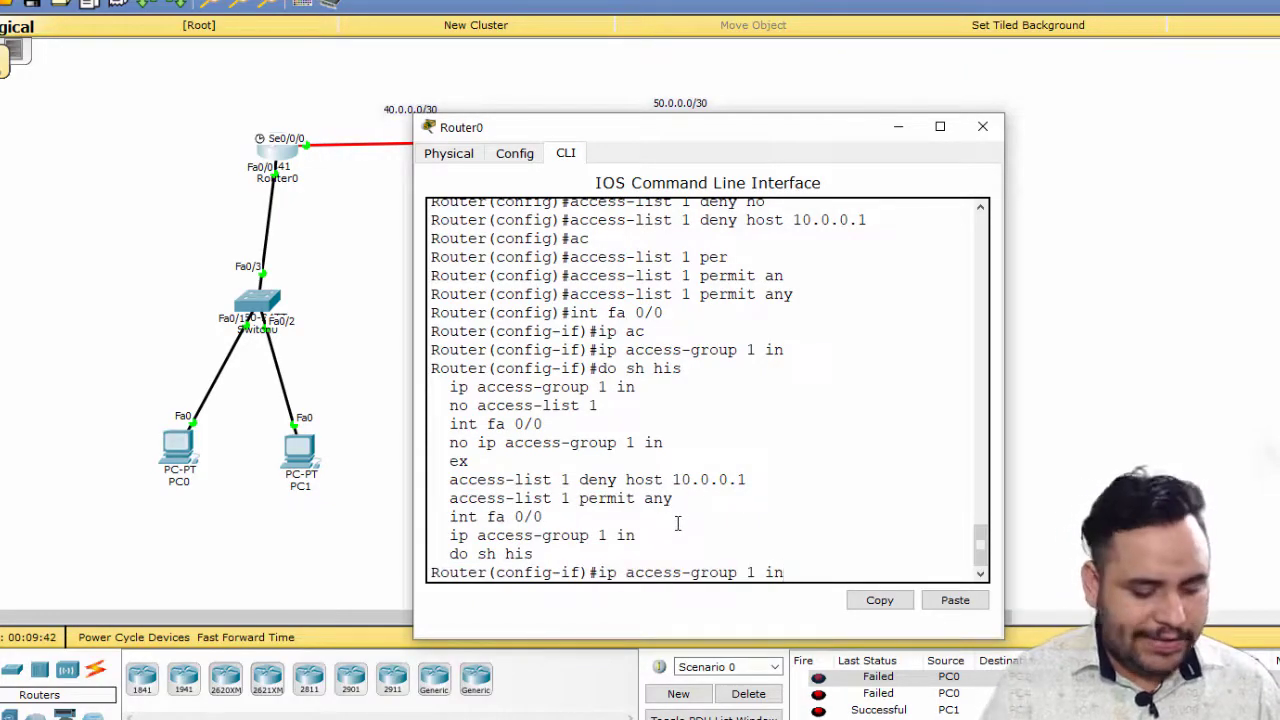
{"action": "key", "text": "ctrl+a"}
{"action": "type", "text": "no"}
{"action": "key", "text": "Return"}
{"action": "type", "text": "ex"}
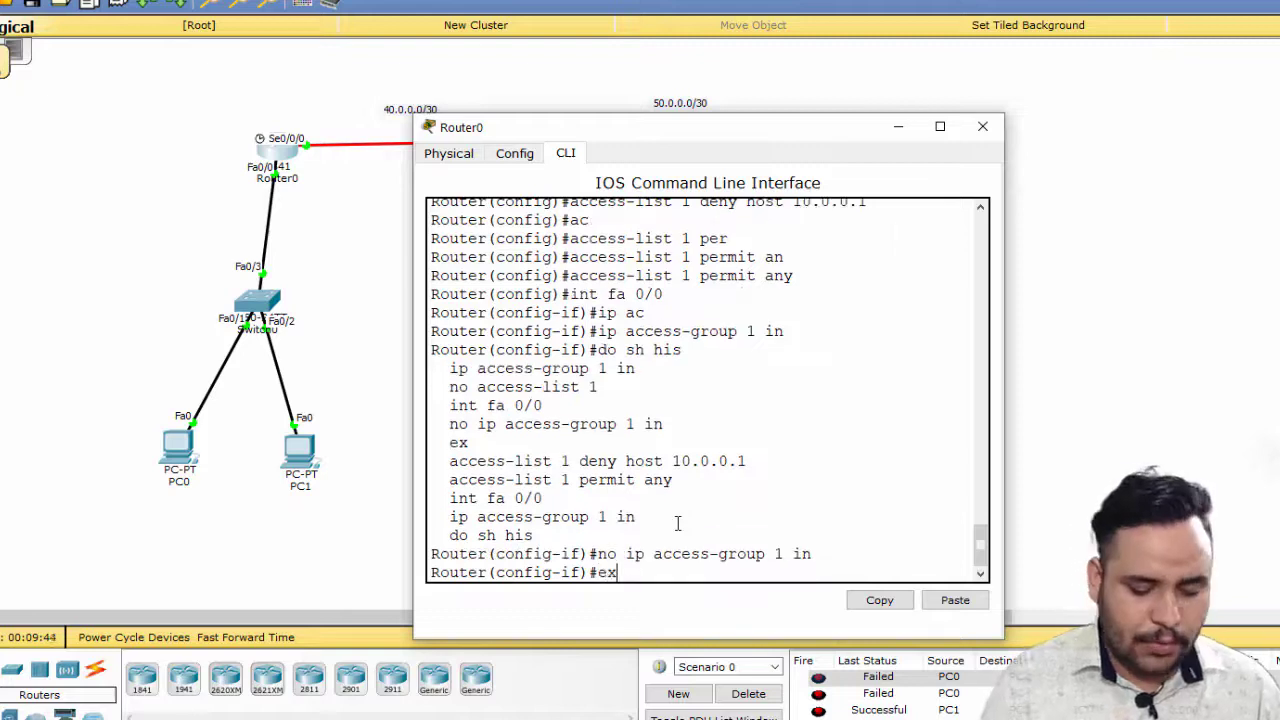
{"action": "key", "text": "Return"}
Delete access list 1 from Router0 and close the router's console
{"action": "type", "text": "no ac"}
{"action": "key", "text": "Tab"}
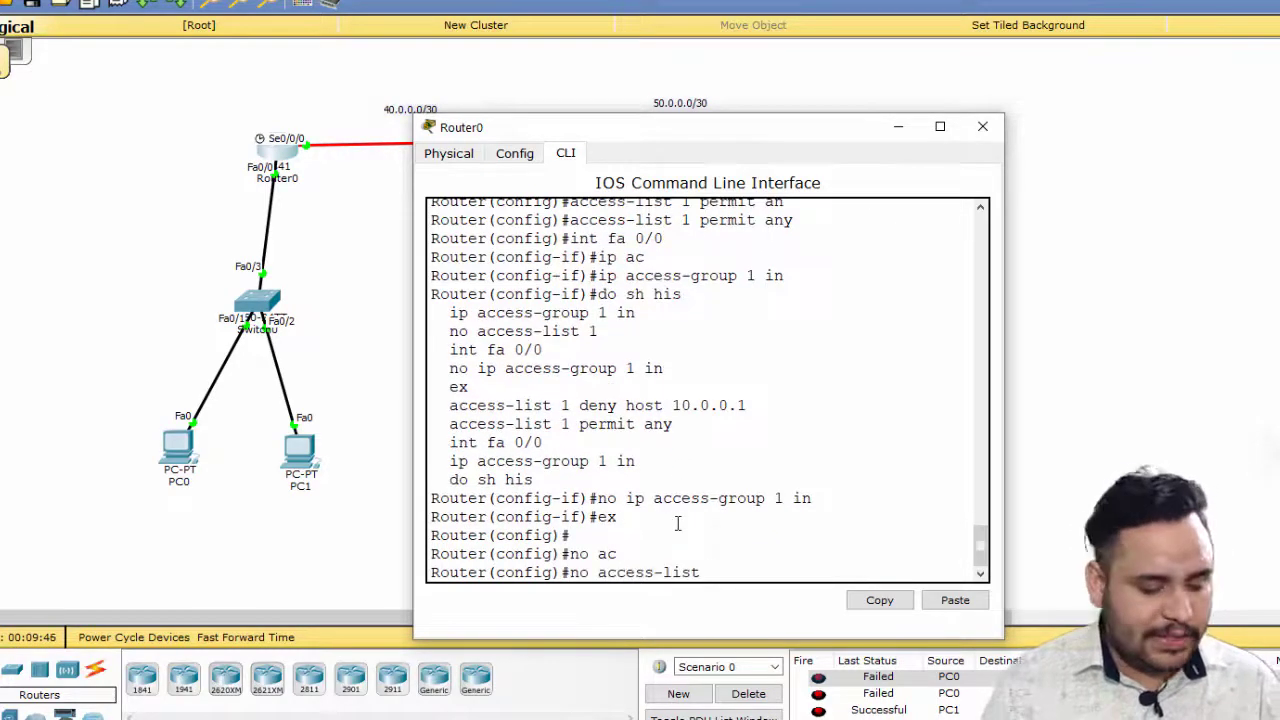
{"action": "type", "text": "1"}
{"action": "key", "text": "Return"}
{"action": "key", "text": "Return"}
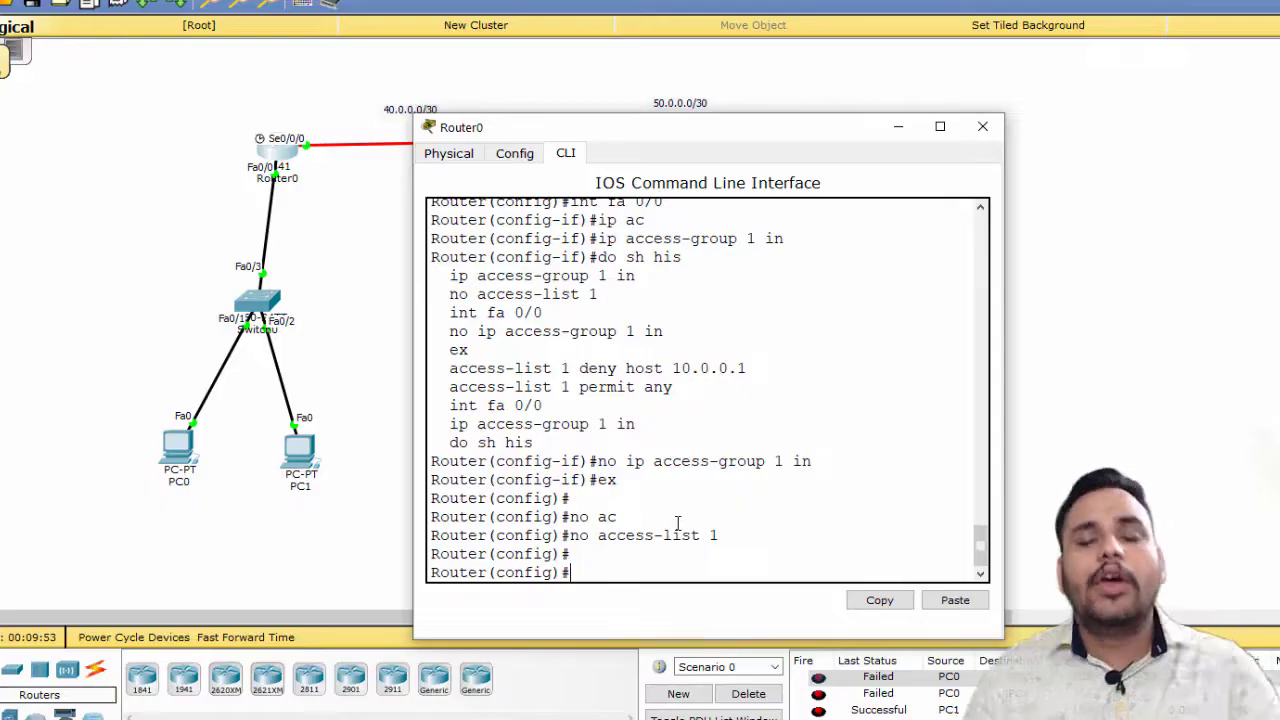
{"action": "left_click", "coordinate": [982, 126]}
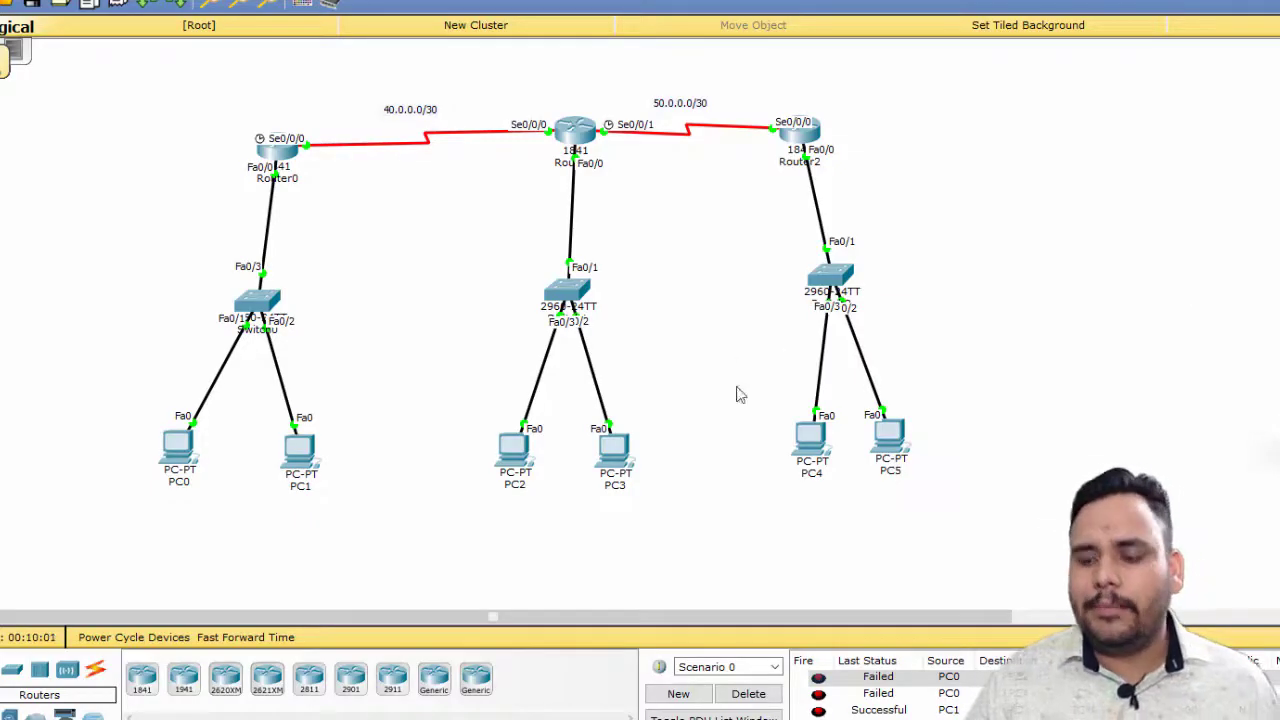
Handwrite beside the topology that network 10.0.0.0/29, circled and crossed, is blocked from 20.0.0.1 and 30.0.0.1, and underline the two hosts
{"action": "mouse_move", "coordinate": [600, 483]}
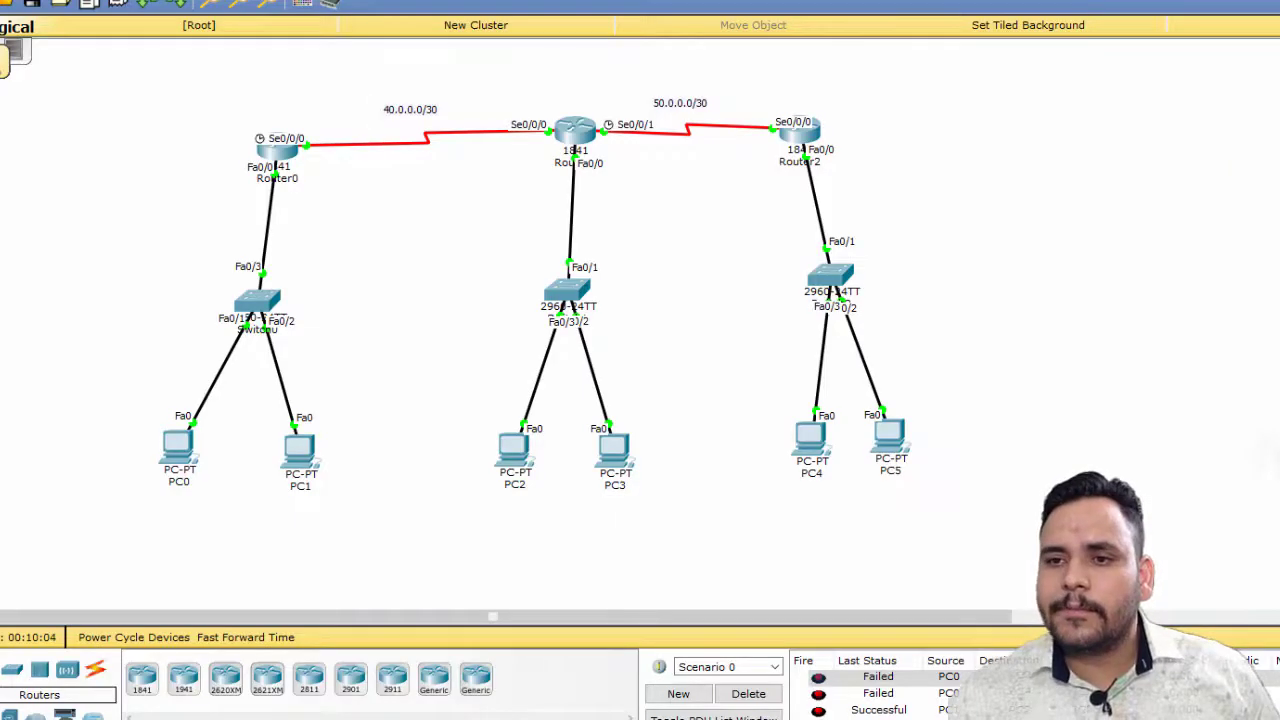
{"action": "mouse_move", "coordinate": [966, 102]}
{"action": "left_mouse_down"}
{"action": "mouse_move", "coordinate": [1047, 121]}
{"action": "mouse_move", "coordinate": [1069, 106]}
{"action": "mouse_move", "coordinate": [1073, 124]}
{"action": "mouse_move", "coordinate": [1108, 121]}
{"action": "left_mouse_up"}
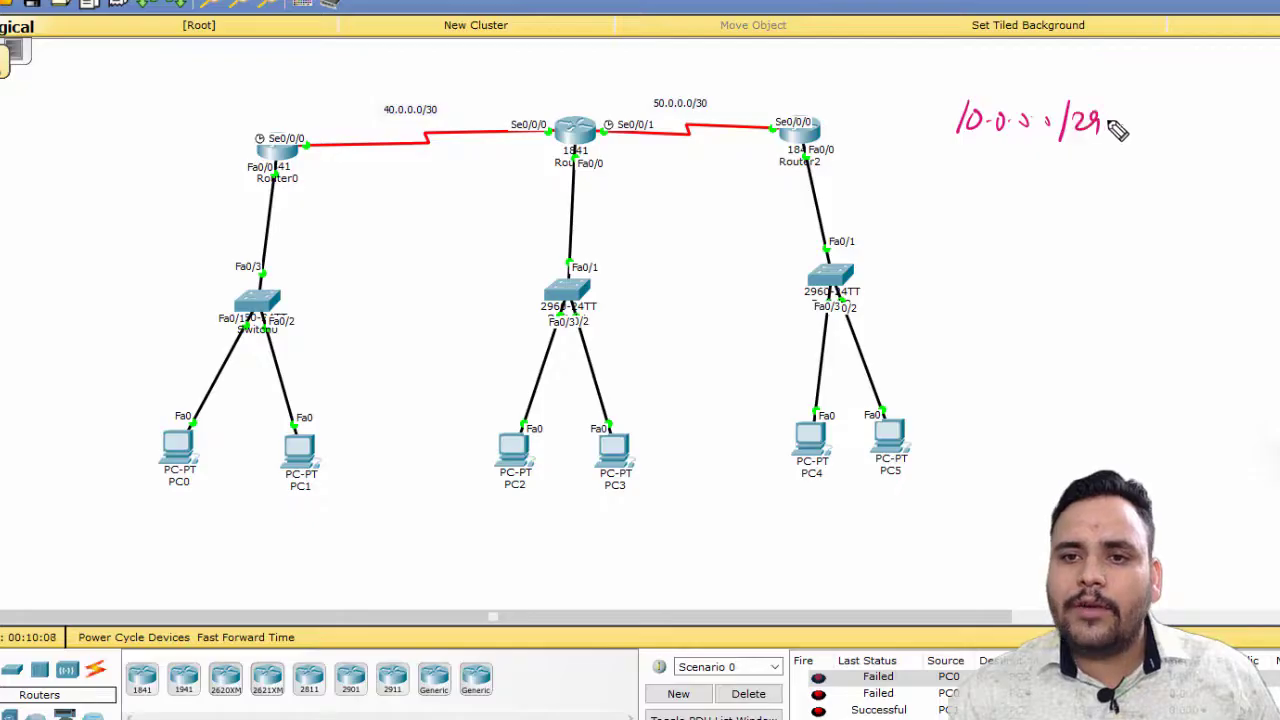
{"action": "mouse_move", "coordinate": [1095, 68]}
{"action": "left_mouse_down"}
{"action": "mouse_move", "coordinate": [971, 166]}
{"action": "mouse_move", "coordinate": [1108, 90]}
{"action": "mouse_move", "coordinate": [1120, 150]}
{"action": "mouse_move", "coordinate": [1143, 150]}
{"action": "left_mouse_up"}
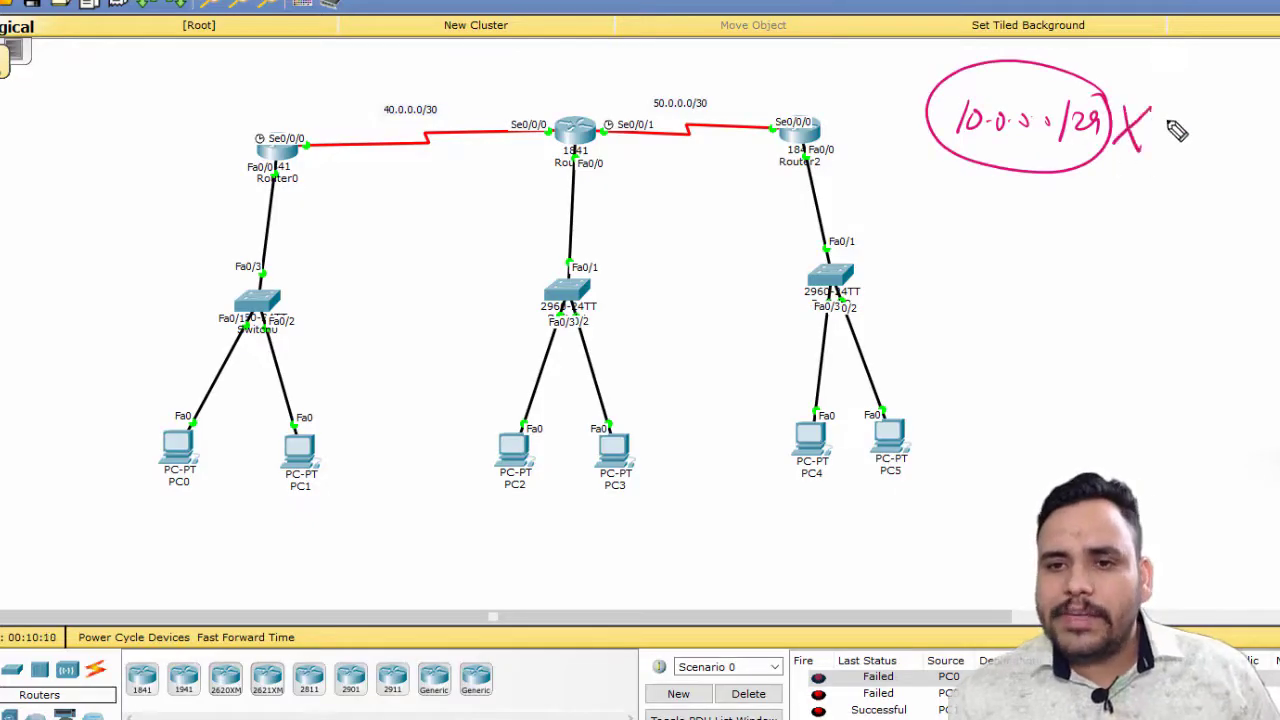
{"action": "mouse_move", "coordinate": [1163, 108]}
{"action": "left_mouse_down"}
{"action": "mouse_move", "coordinate": [1169, 143]}
{"action": "mouse_move", "coordinate": [1200, 146]}
{"action": "mouse_move", "coordinate": [1220, 128]}
{"action": "mouse_move", "coordinate": [1268, 150]}
{"action": "left_mouse_up"}
{"action": "mouse_move", "coordinate": [1160, 168]}
{"action": "left_mouse_down"}
{"action": "mouse_move", "coordinate": [1165, 191]}
{"action": "mouse_move", "coordinate": [1237, 194]}
{"action": "mouse_move", "coordinate": [1266, 177]}
{"action": "mouse_move", "coordinate": [1262, 195]}
{"action": "left_mouse_up"}
{"action": "left_click_drag", "start_coordinate": [1145, 214], "coordinate": [1250, 220]}
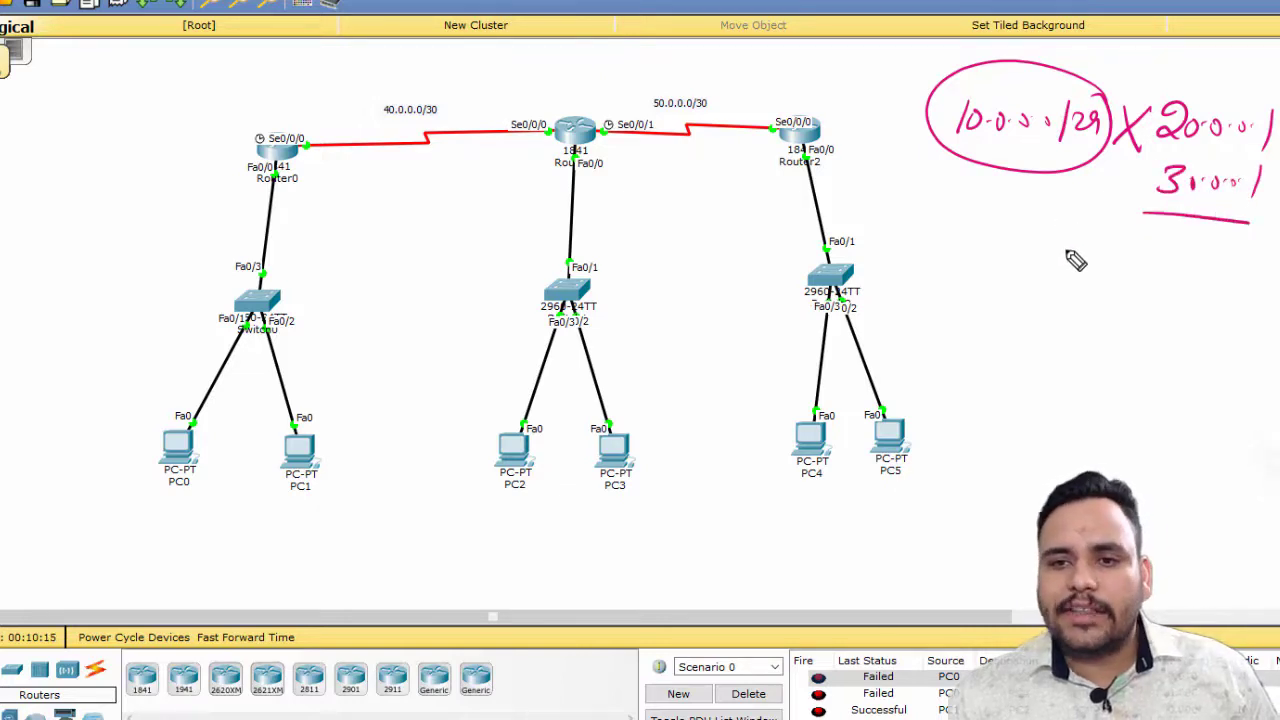
Add a tick below the handwritten rule, encircle the whole note and underline 10.0.0.0/29
{"action": "left_click_drag", "start_coordinate": [1066, 248], "coordinate": [1130, 238]}
{"action": "mouse_move", "coordinate": [1100, 62]}
{"action": "left_mouse_down"}
{"action": "mouse_move", "coordinate": [986, 43]}
{"action": "mouse_move", "coordinate": [933, 183]}
{"action": "left_mouse_up"}
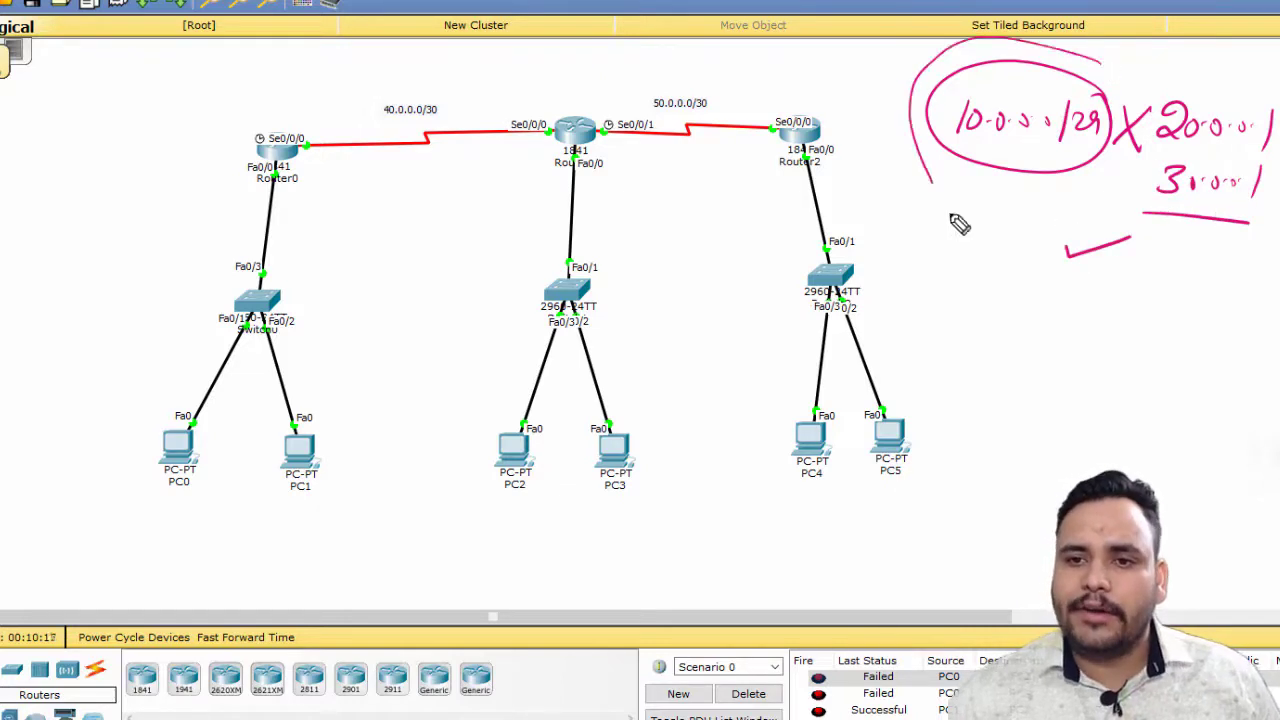
{"action": "mouse_move", "coordinate": [958, 224]}
{"action": "left_mouse_down"}
{"action": "mouse_move", "coordinate": [1079, 284]}
{"action": "mouse_move", "coordinate": [1244, 265]}
{"action": "mouse_move", "coordinate": [1181, 68]}
{"action": "mouse_move", "coordinate": [1104, 64]}
{"action": "left_mouse_up"}
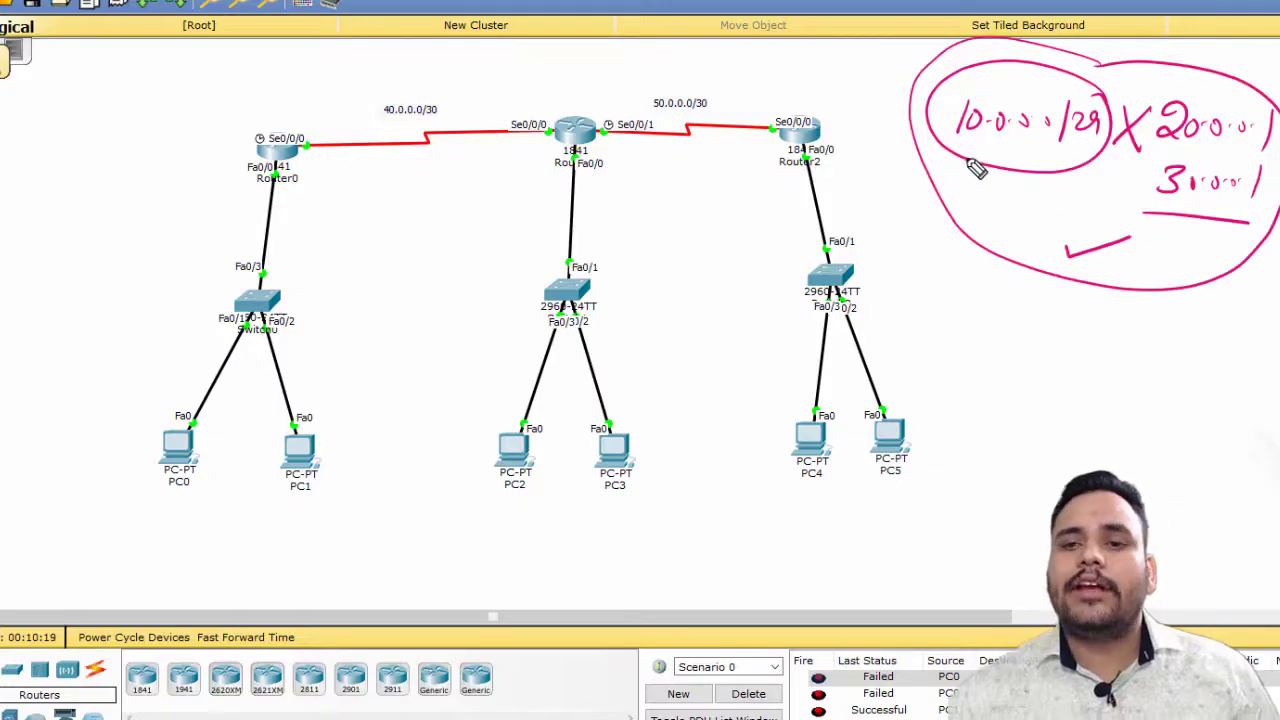
{"action": "left_click_drag", "start_coordinate": [975, 167], "coordinate": [1060, 158]}
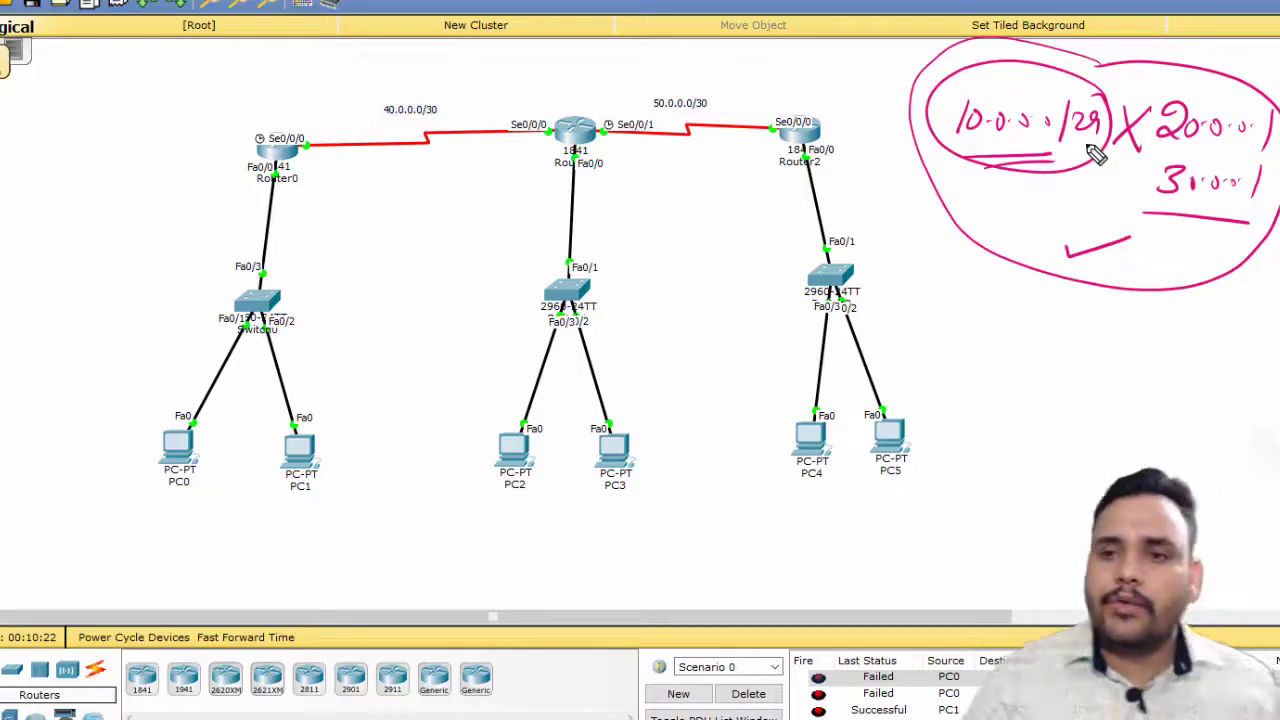
Check the desktop settings of PC2 and the IP configuration of PC4
{"action": "left_click", "coordinate": [513, 450]}
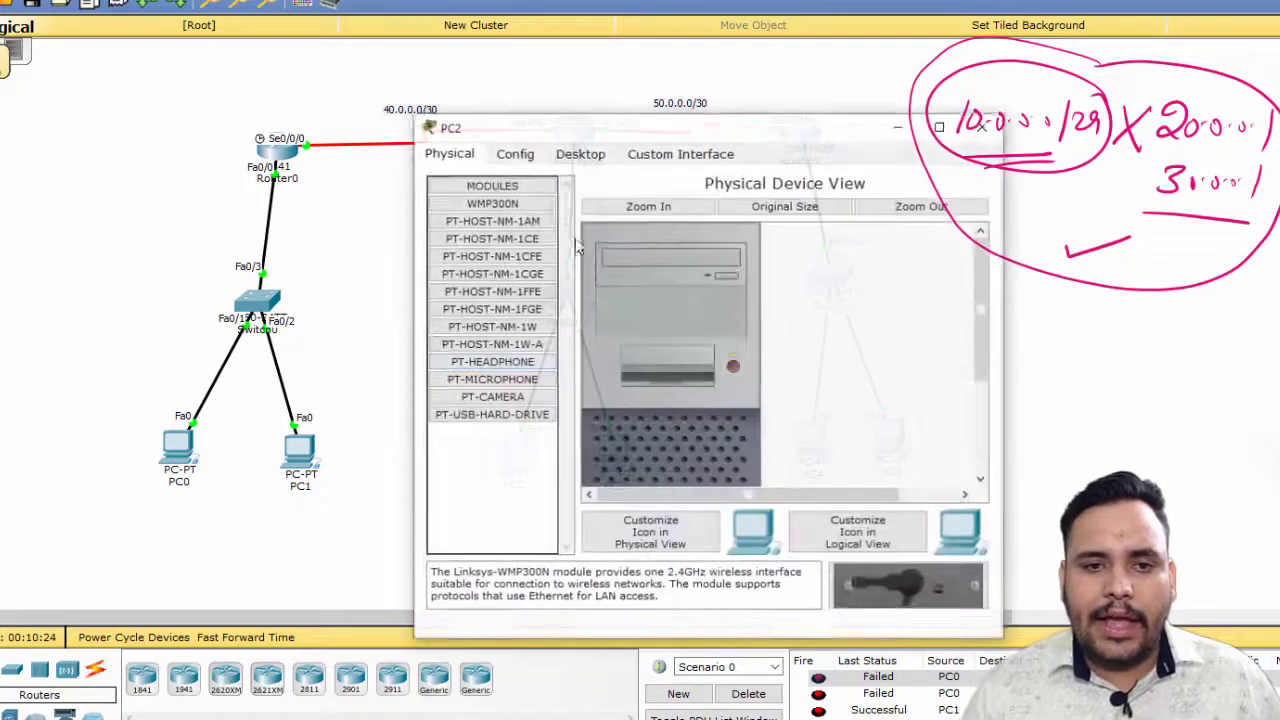
{"action": "left_click", "coordinate": [572, 153]}
{"action": "left_click", "coordinate": [983, 126]}
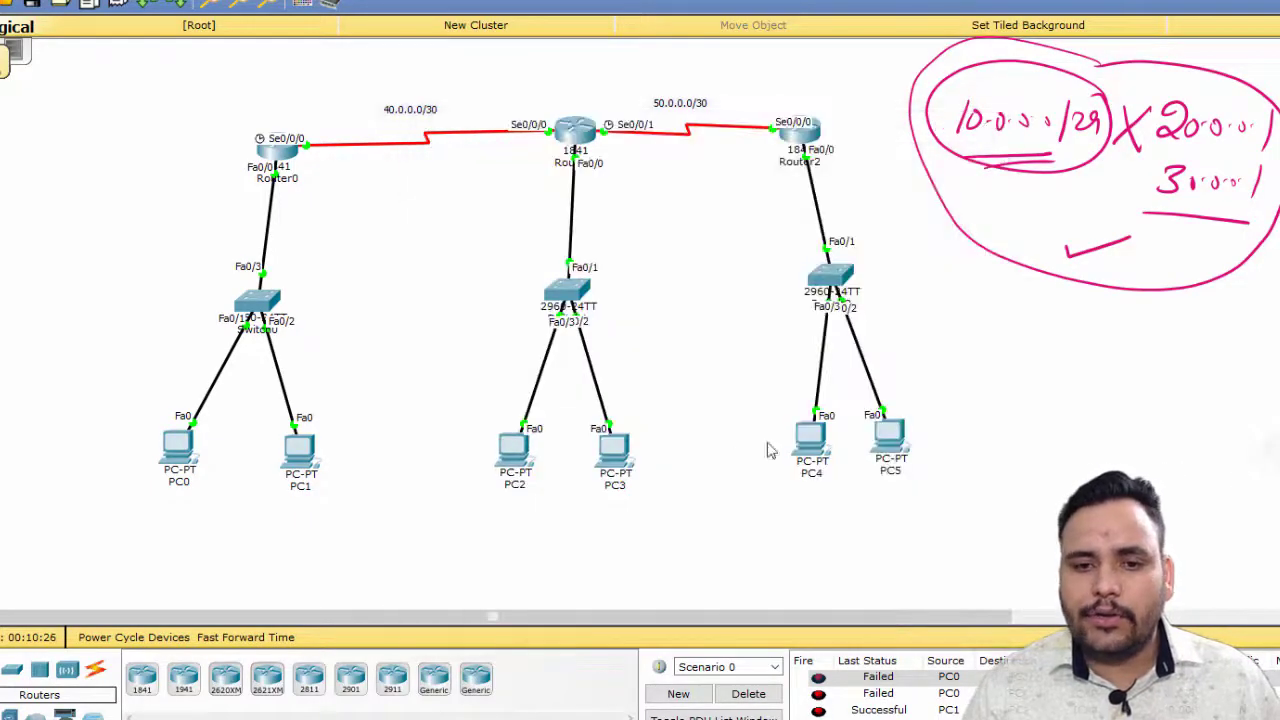
{"action": "left_click_drag", "start_coordinate": [807, 450], "coordinate": [743, 372]}
{"action": "left_click", "coordinate": [743, 372]}
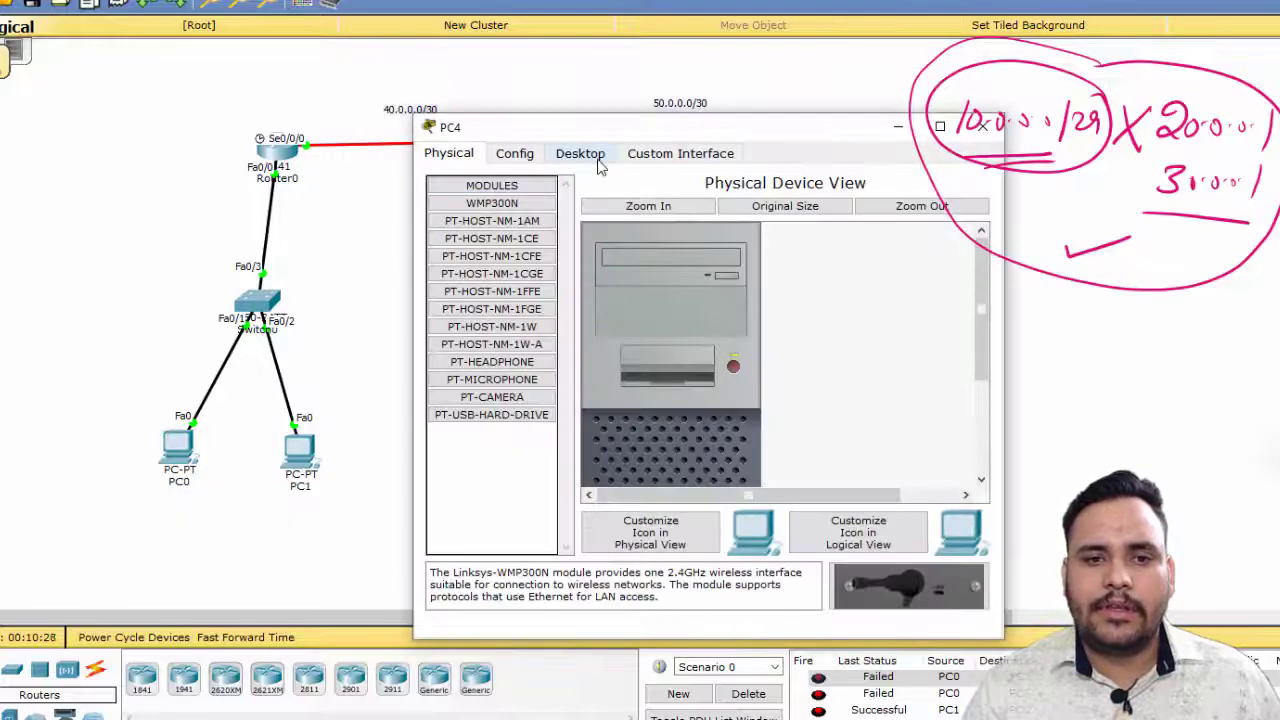
{"action": "left_click", "coordinate": [585, 157]}
{"action": "left_click", "coordinate": [487, 212]}
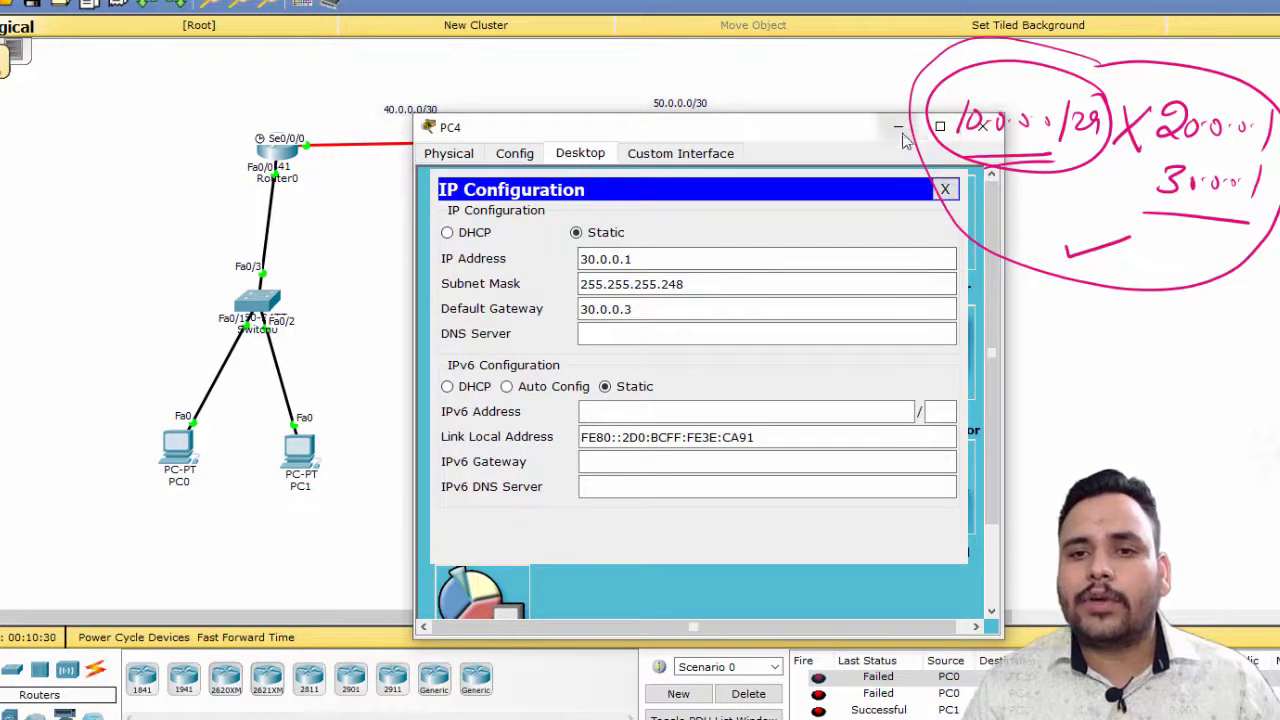
Close PC4's window, open Router0's command line and list the available access-list number ranges
{"action": "left_click", "coordinate": [983, 126]}
{"action": "left_click_drag", "start_coordinate": [745, 380], "coordinate": [764, 470]}
{"action": "left_click", "coordinate": [271, 155]}
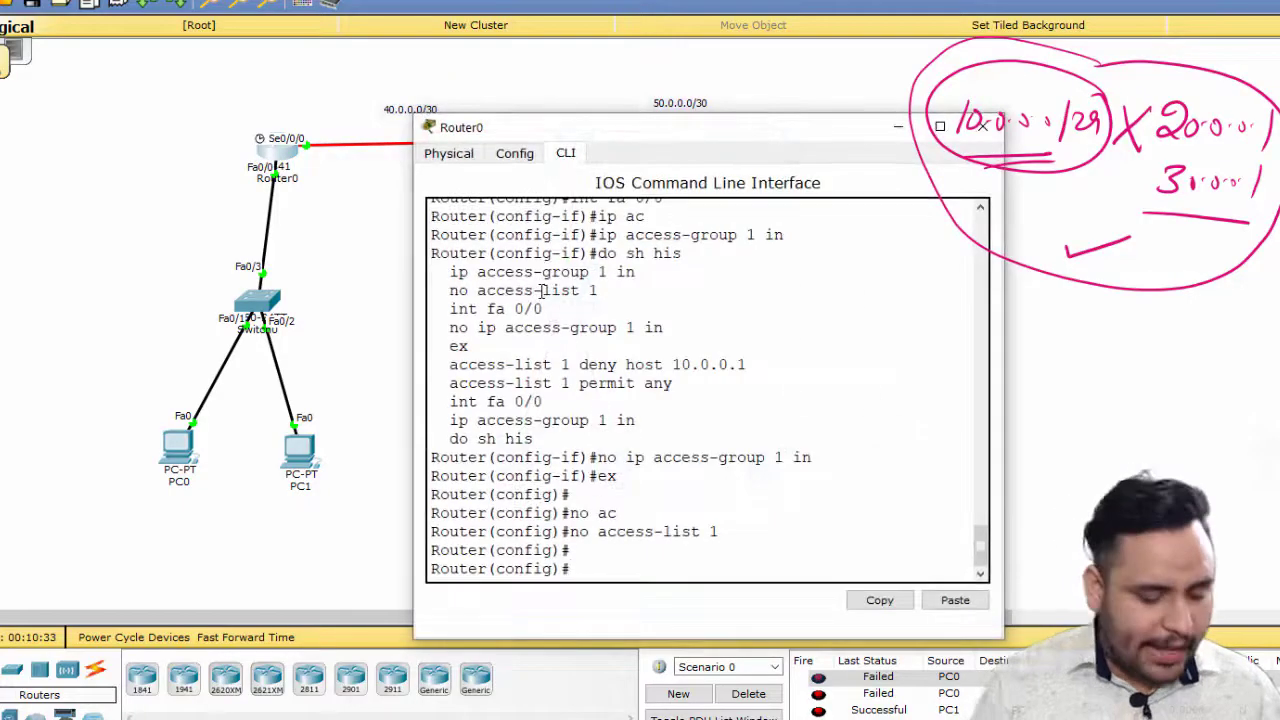
{"action": "type", "text": "ac"}
{"action": "key", "text": "Tab"}
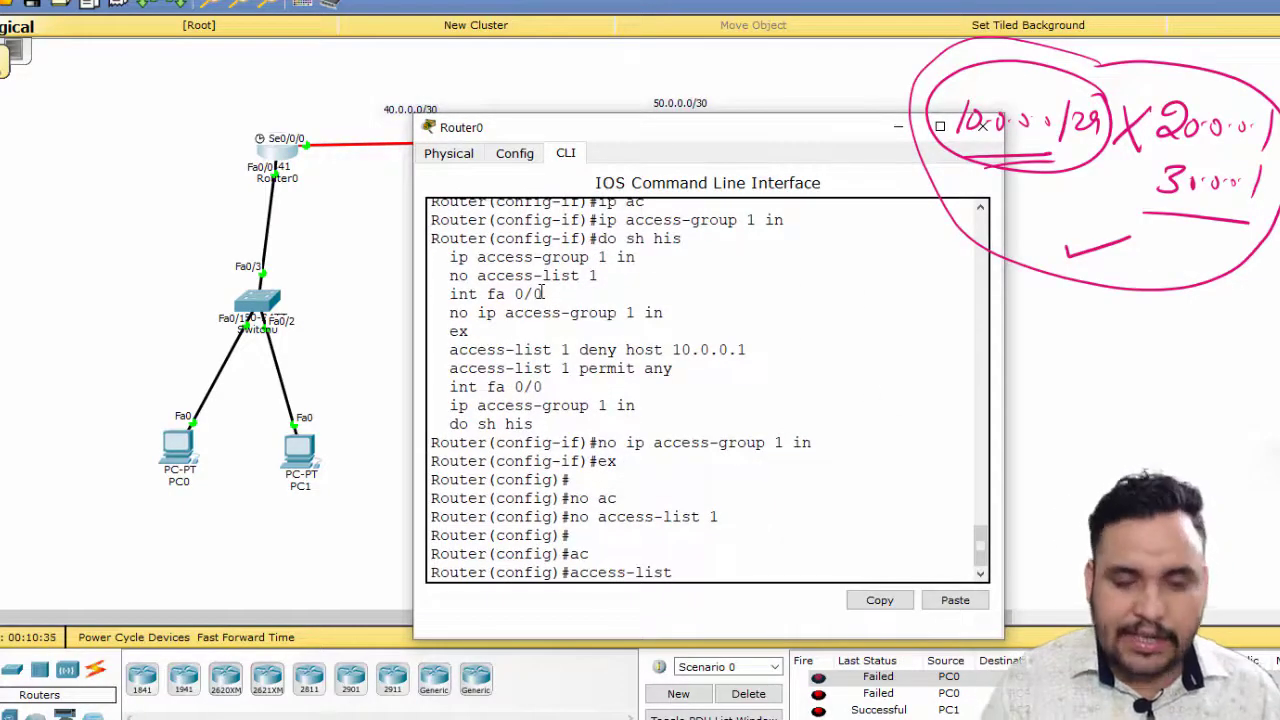
{"action": "type", "text": "?"}
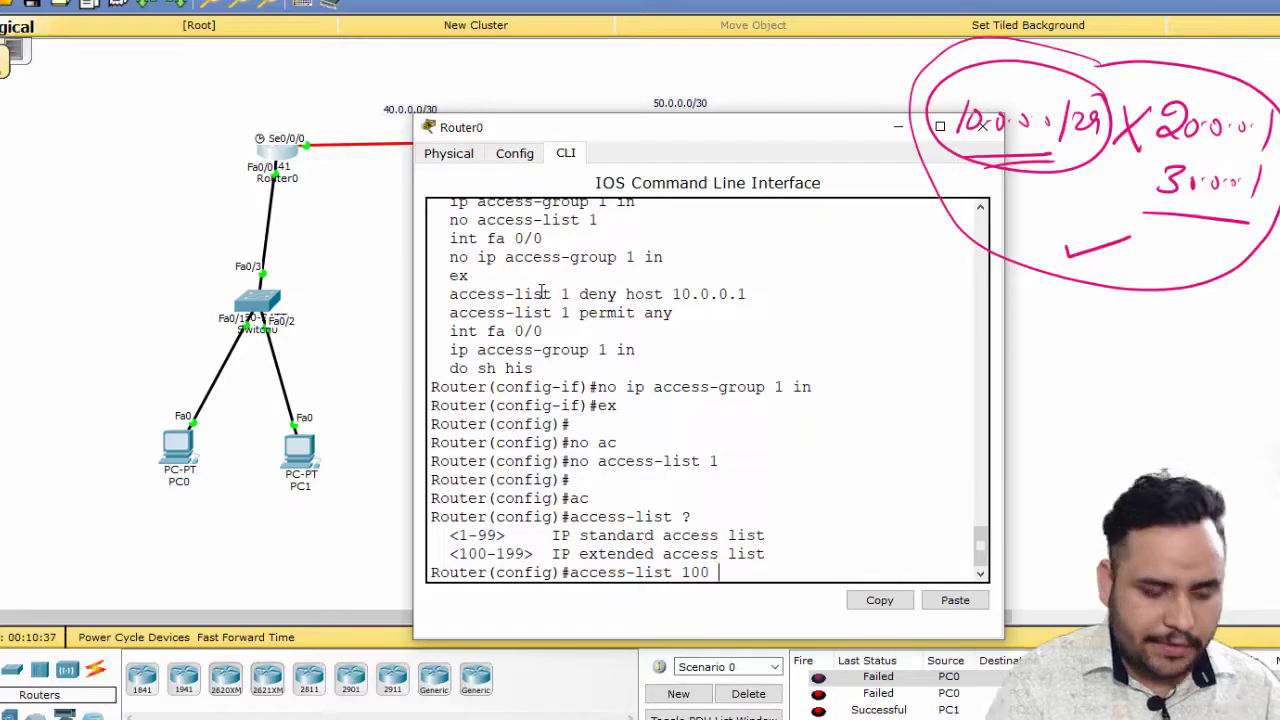
Add an access-list 100 entry denying IP from 10.0.0.0 0.0.0.7 to host 20.0.0.1, widening the console window
{"action": "type", "text": "100 den"}
{"action": "key", "text": "Tab"}
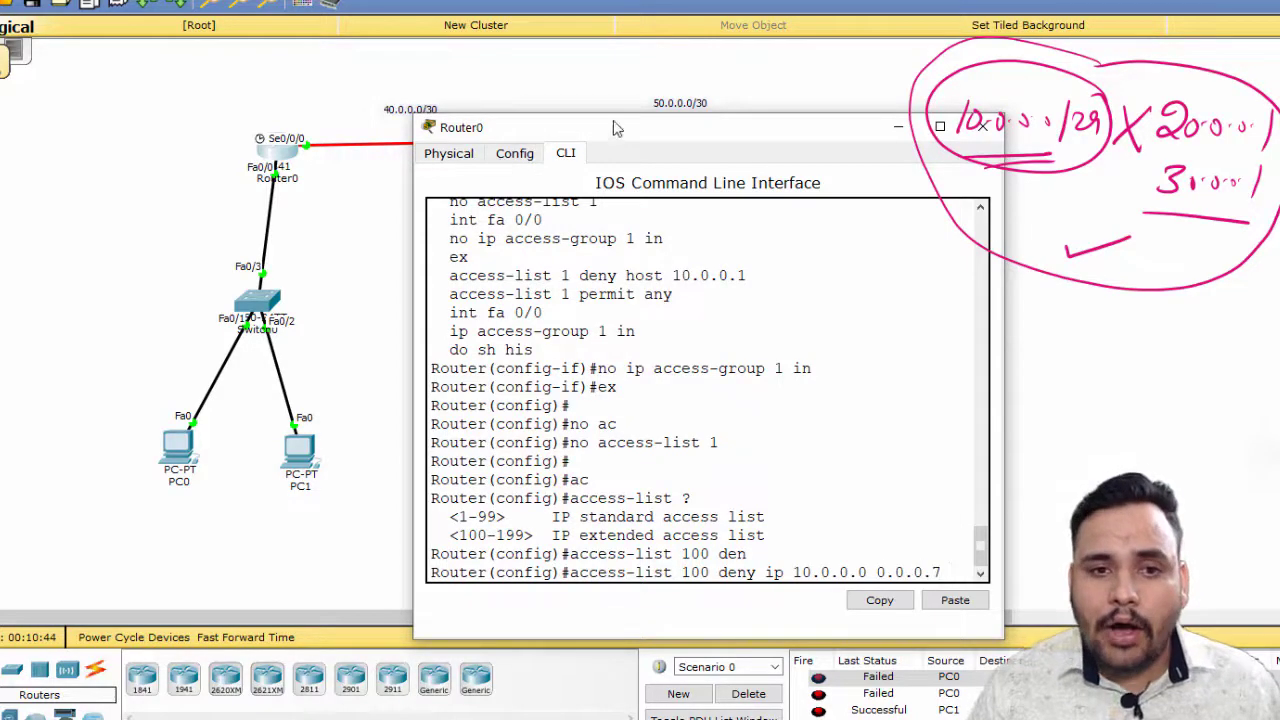
{"action": "left_click_drag", "start_coordinate": [612, 127], "coordinate": [313, 138]}
{"action": "left_click_drag", "start_coordinate": [105, 375], "coordinate": [83, 375]}
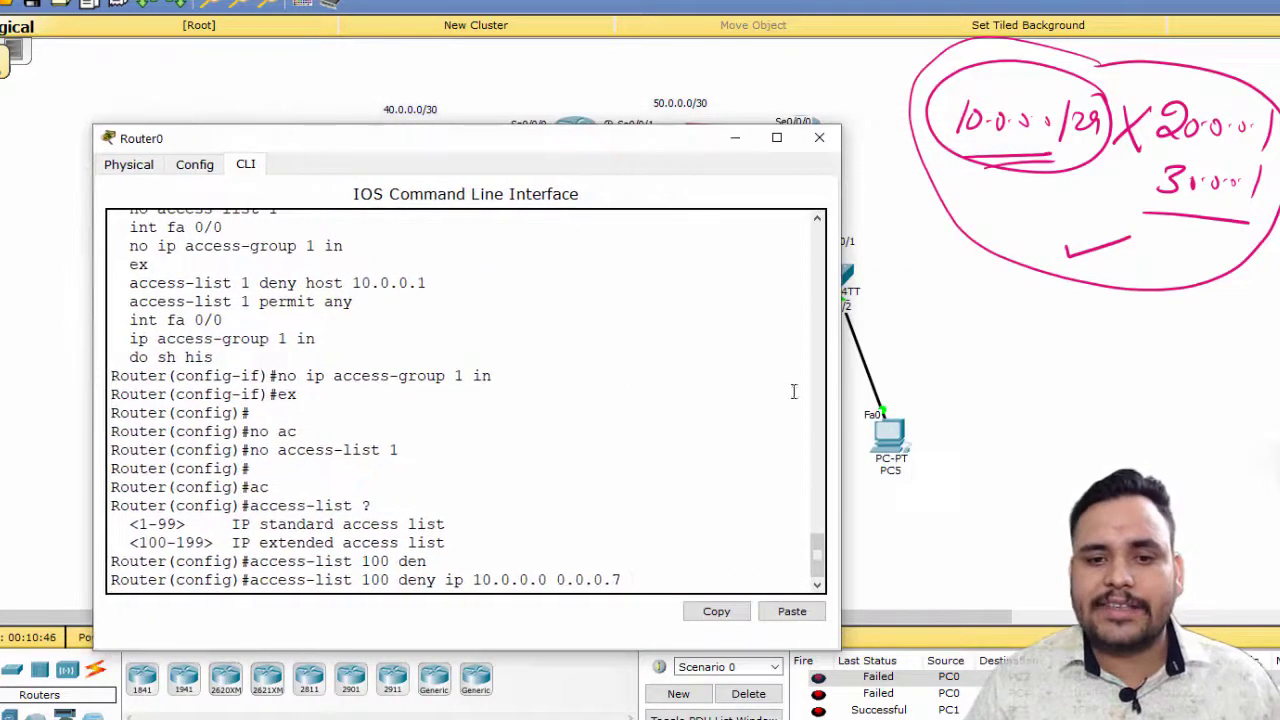
{"action": "left_click_drag", "start_coordinate": [840, 400], "coordinate": [1088, 410]}
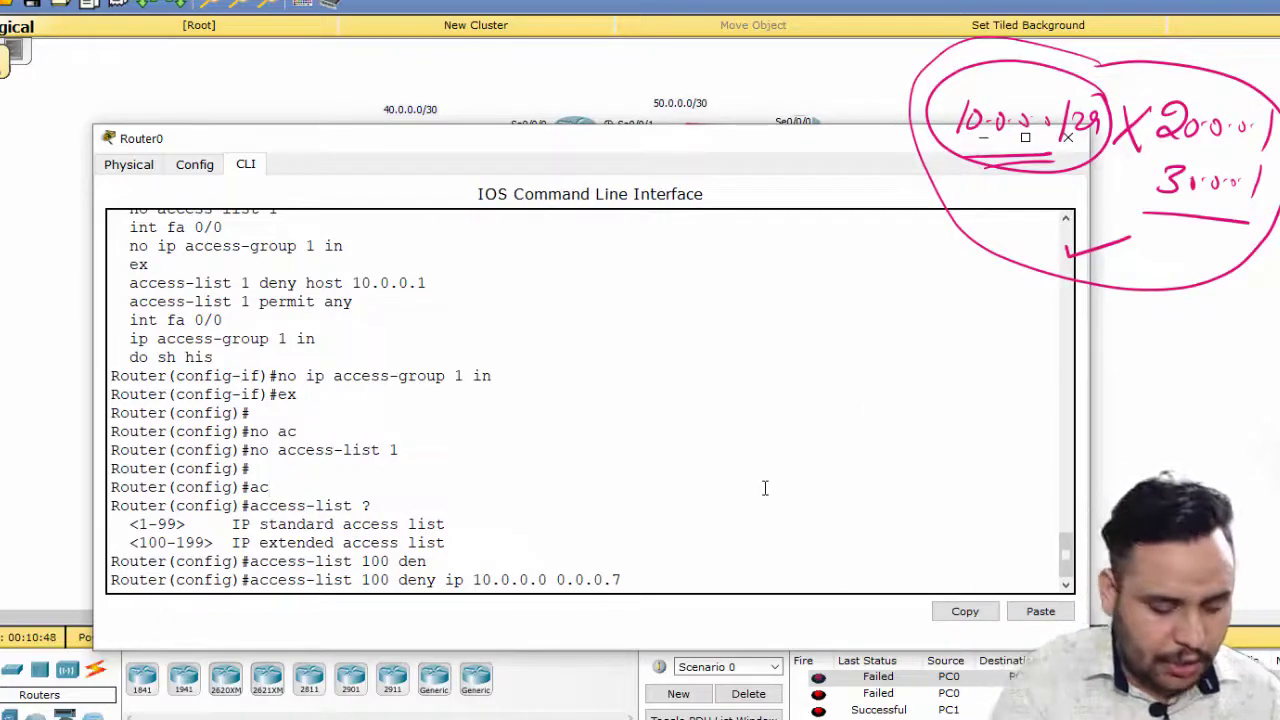
{"action": "key", "text": "Tab"}
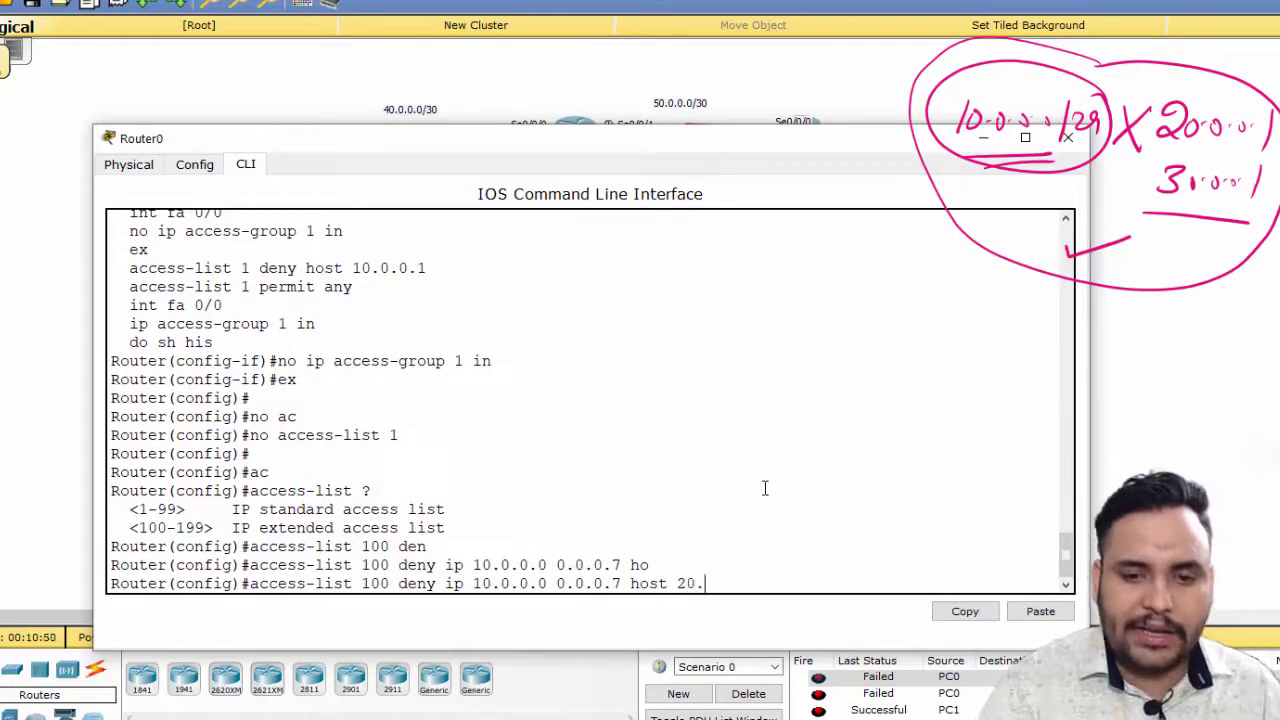
{"action": "key", "text": "Return"}
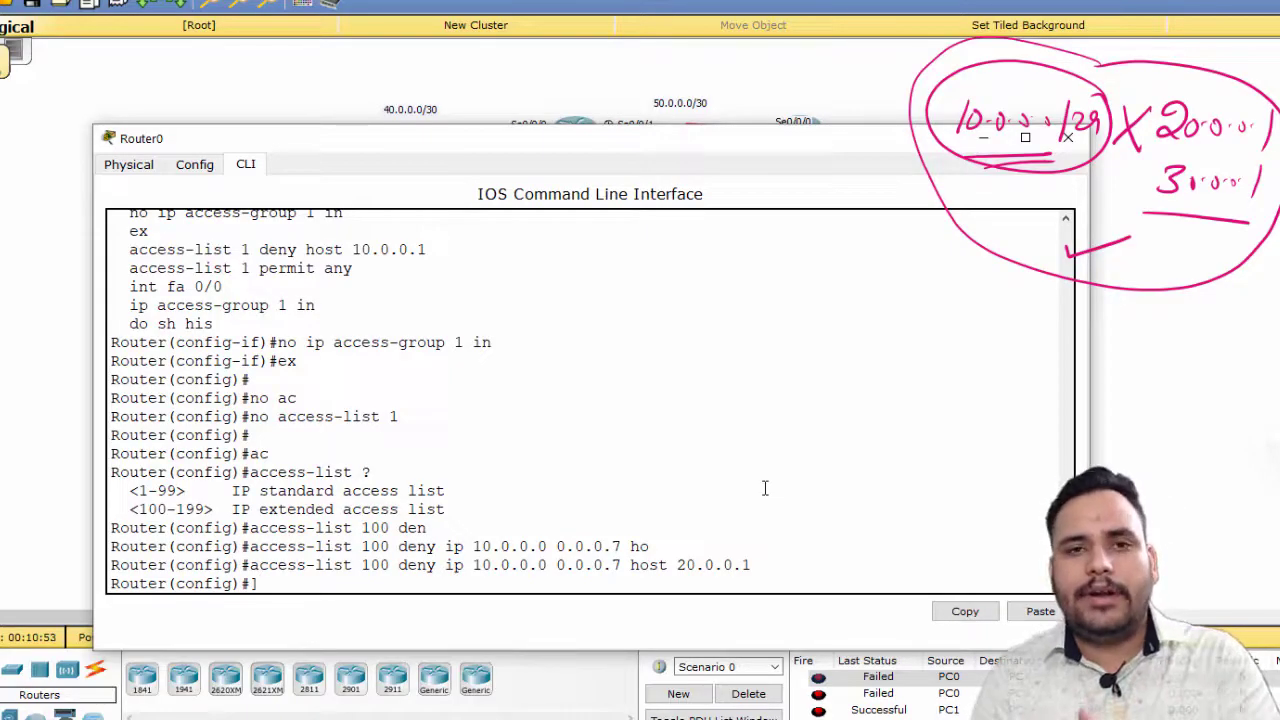
Add a second access-list 100 entry denying IP from 10.0.0.0 0.0.0.7 to host 30.0.0.1, and highlight the addresses in the entries
{"action": "key", "text": "Up"}
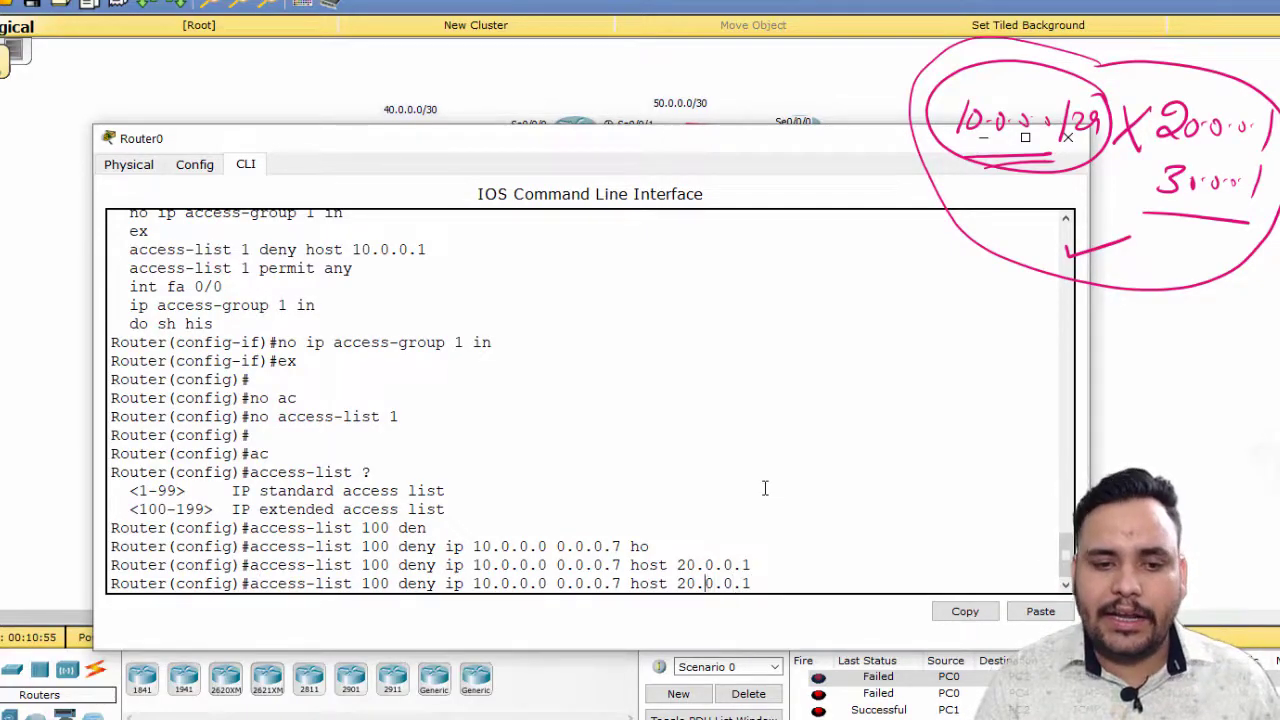
{"action": "key", "text": "BackSpace"}
{"action": "type", "text": "3"}
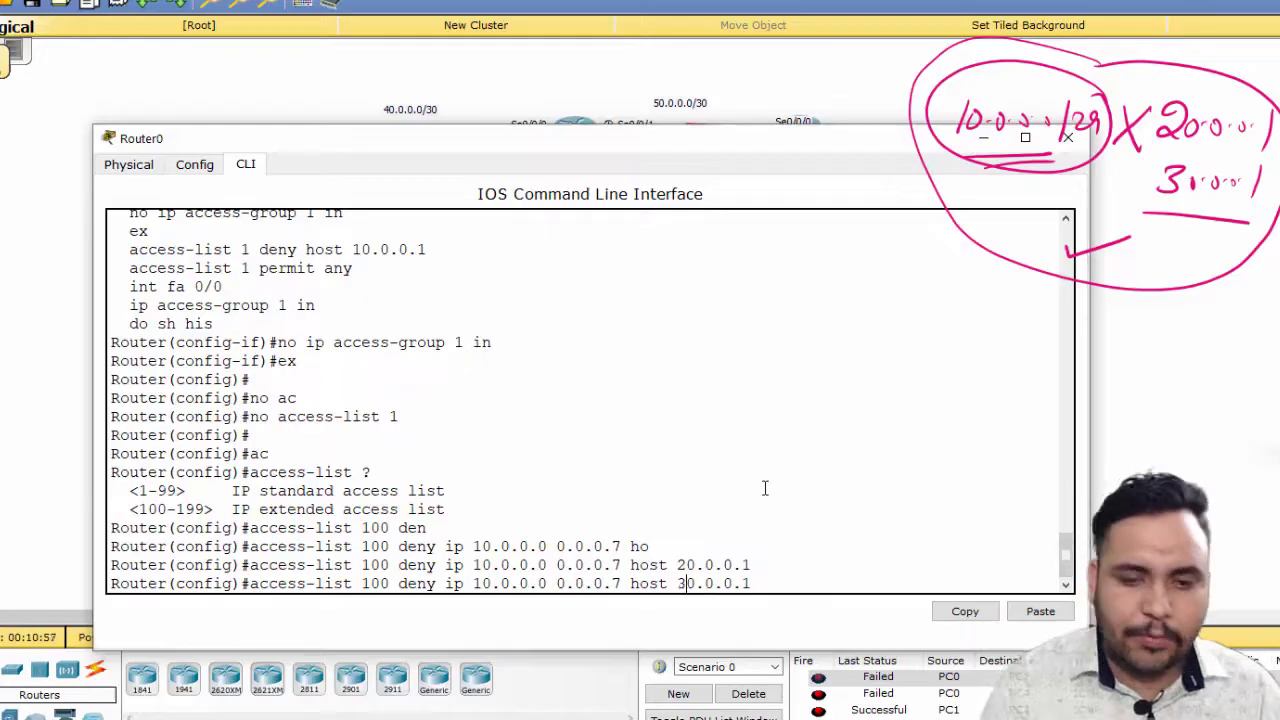
{"action": "key", "text": "Return"}
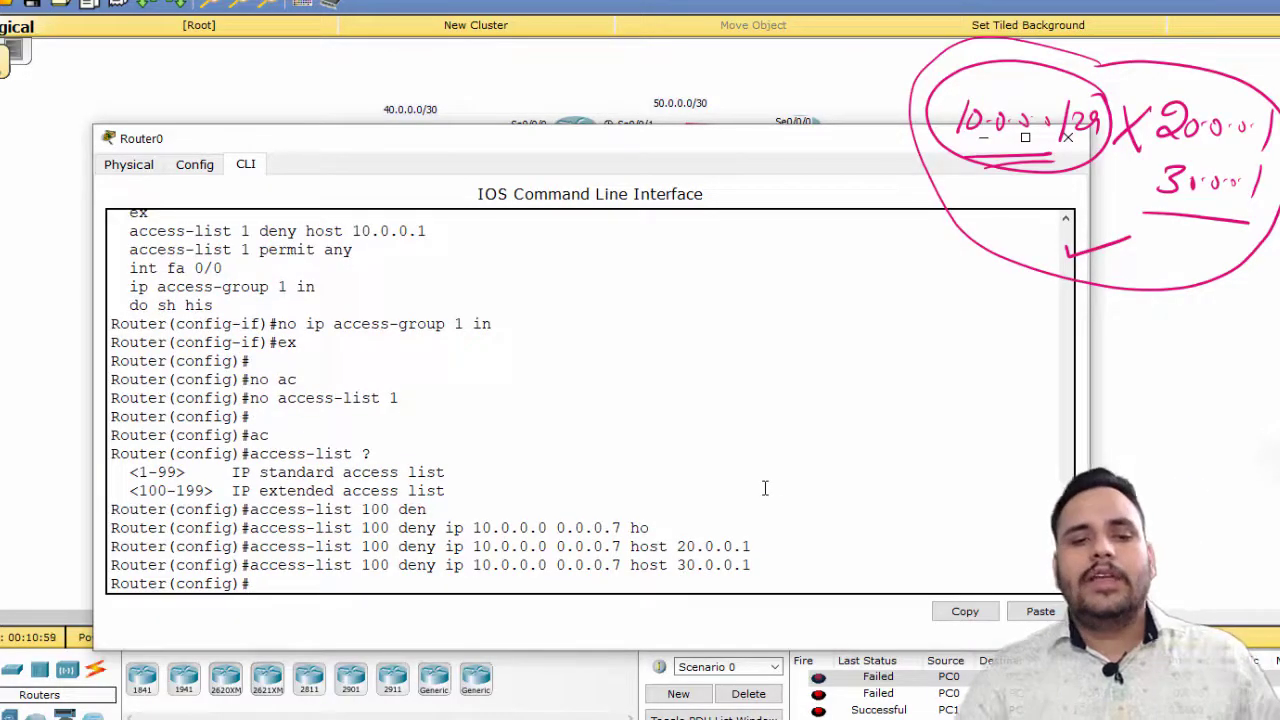
{"action": "left_click_drag", "start_coordinate": [472, 548], "coordinate": [716, 548]}
{"action": "left_click_drag", "start_coordinate": [492, 565], "coordinate": [566, 565]}
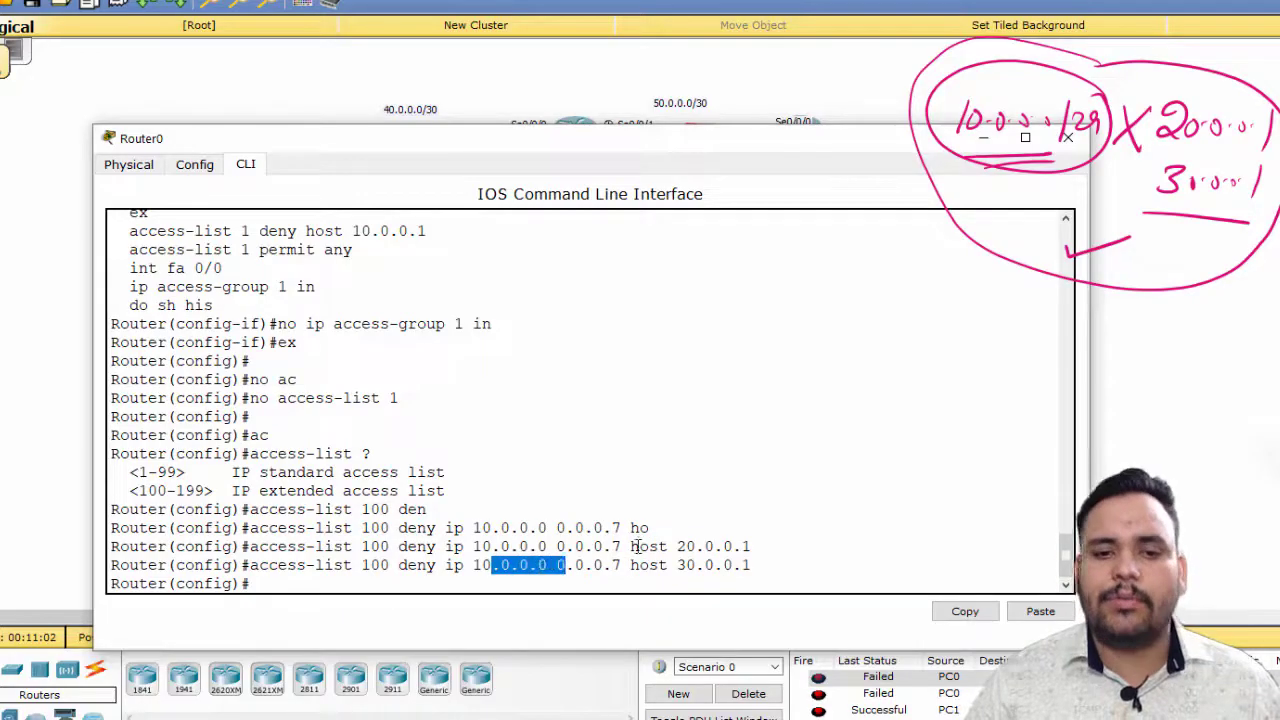
{"action": "left_click", "coordinate": [640, 546]}
{"action": "left_click_drag", "start_coordinate": [668, 565], "coordinate": [768, 537]}
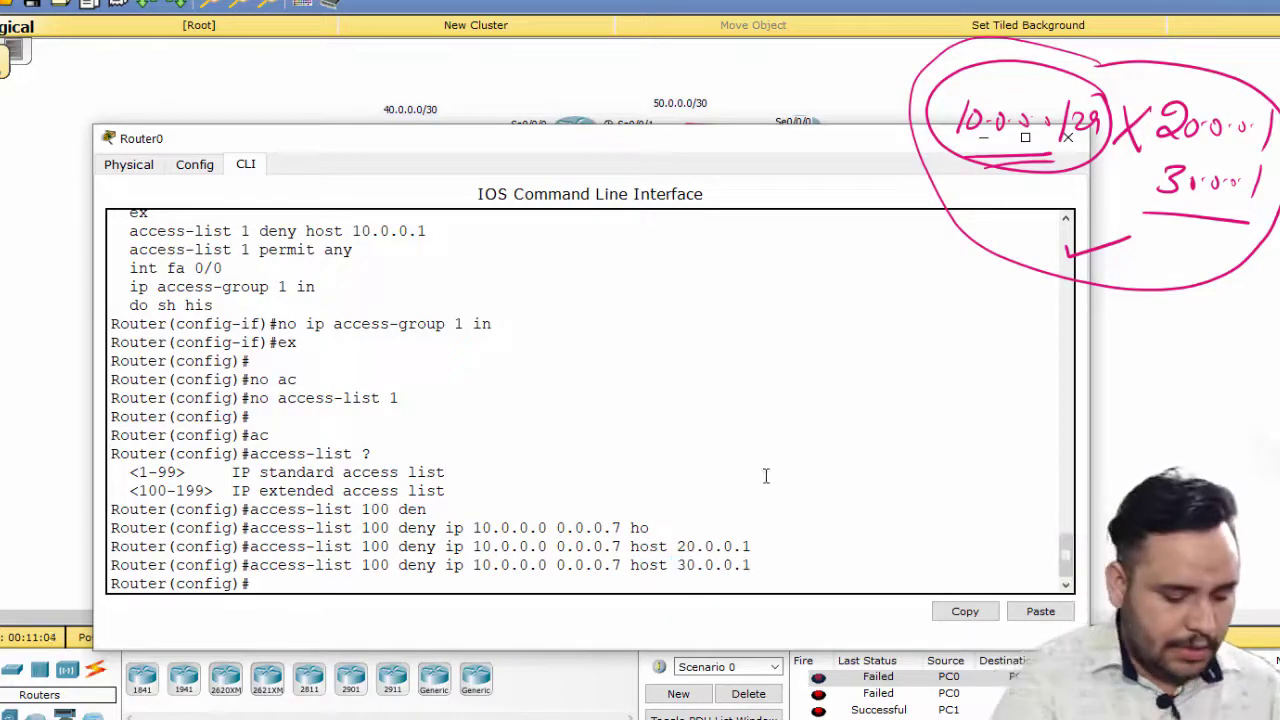
Add an access-list 100 entry permitting all other IP traffic from any source to any destination
{"action": "type", "text": "ac"}
{"action": "key", "text": "Tab"}
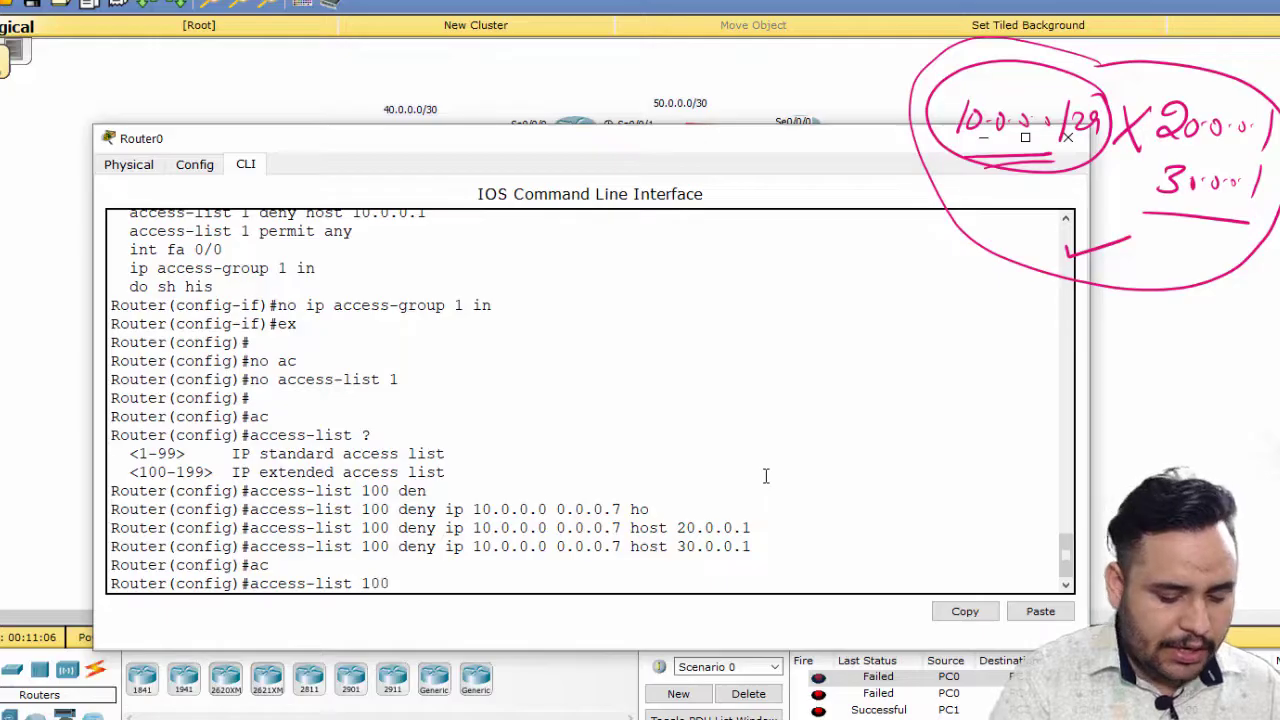
{"action": "key", "text": "Tab"}
{"action": "type", "text": "ip a"}
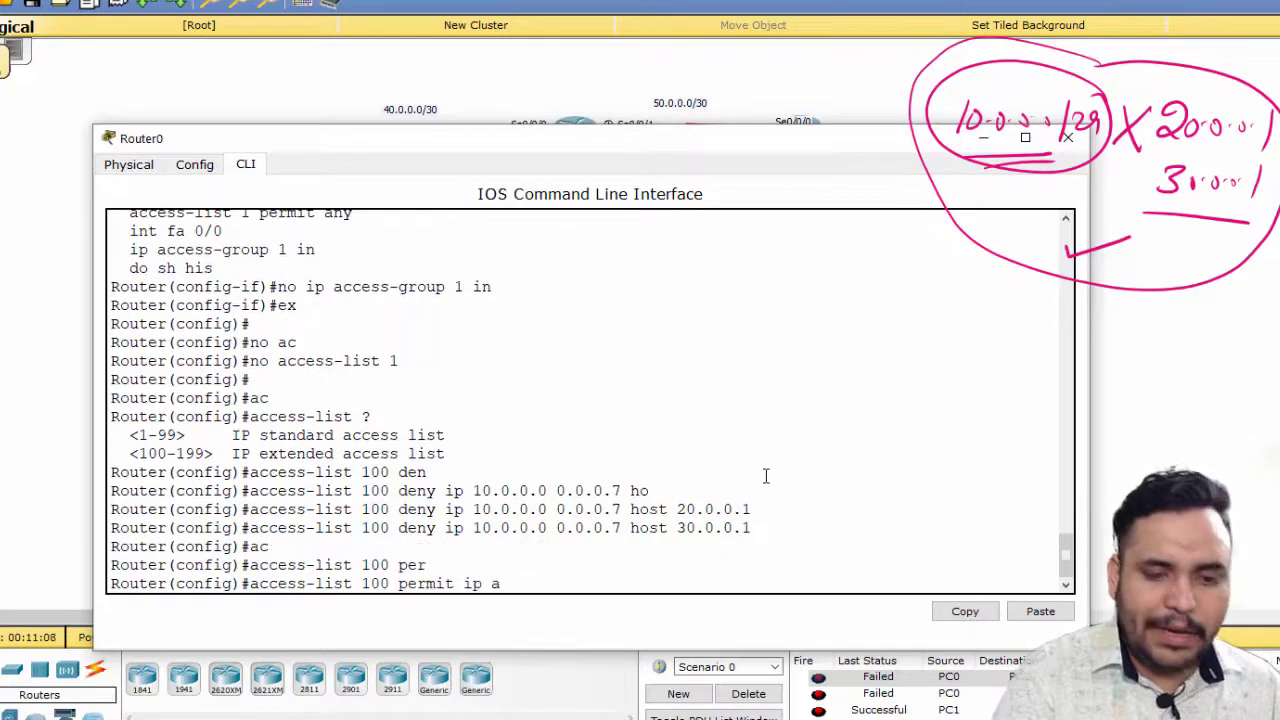
{"action": "type", "text": "n"}
{"action": "key", "text": "Tab"}
{"action": "type", "text": "an"}
{"action": "key", "text": "Tab"}
{"action": "key", "text": "Return"}
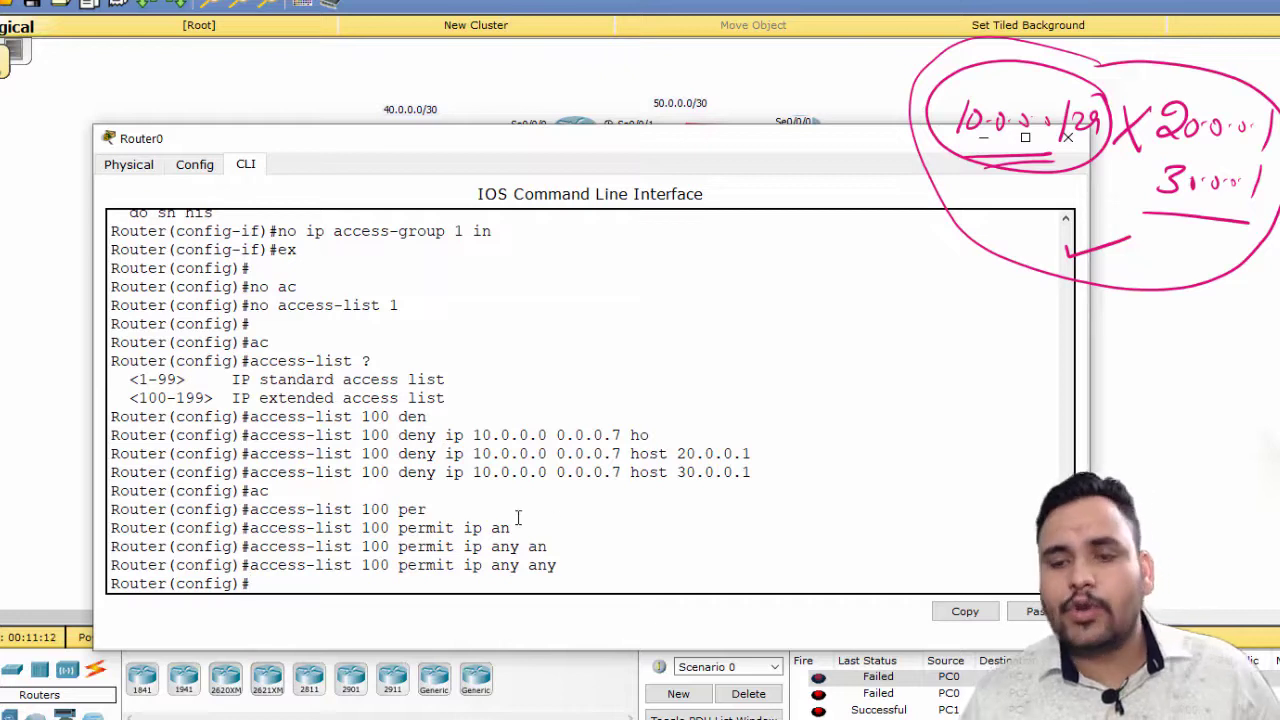
Apply access list 100 inbound on Router0's interface fa 0/0 and return to the topology
{"action": "type", "text": "in"}
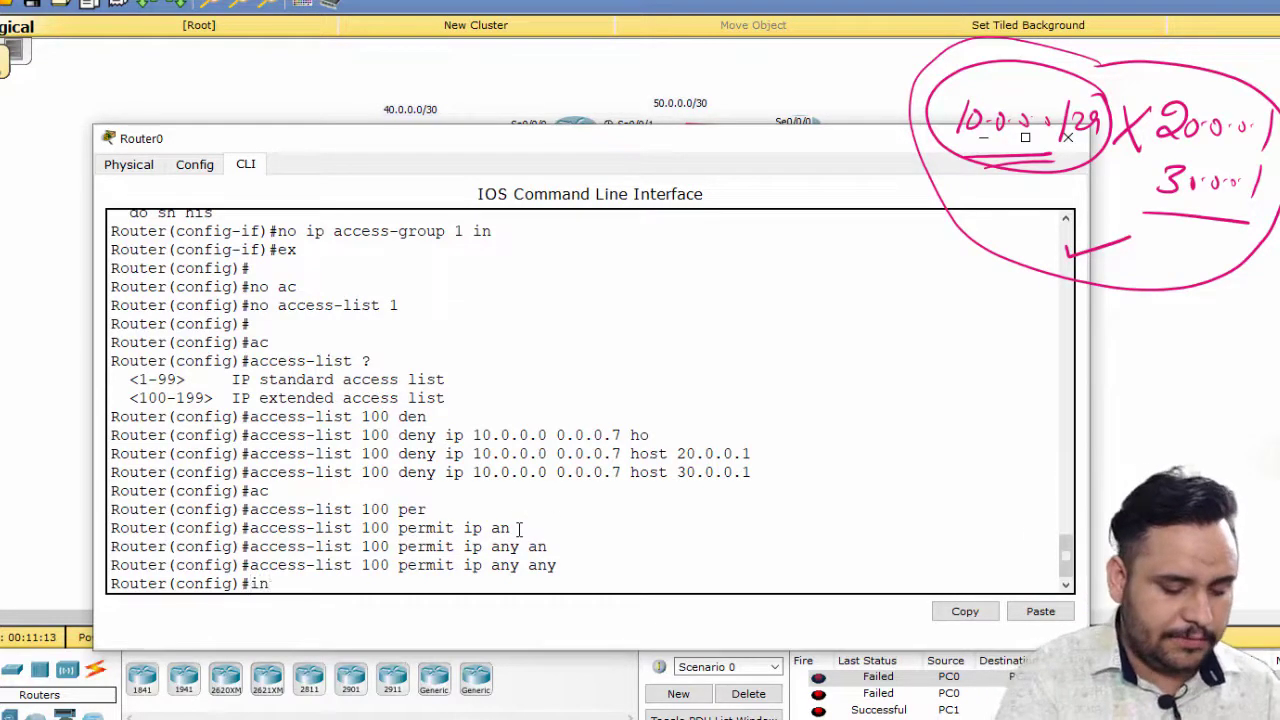
{"action": "type", "text": "t fa 0/0"}
{"action": "key", "text": "Return"}
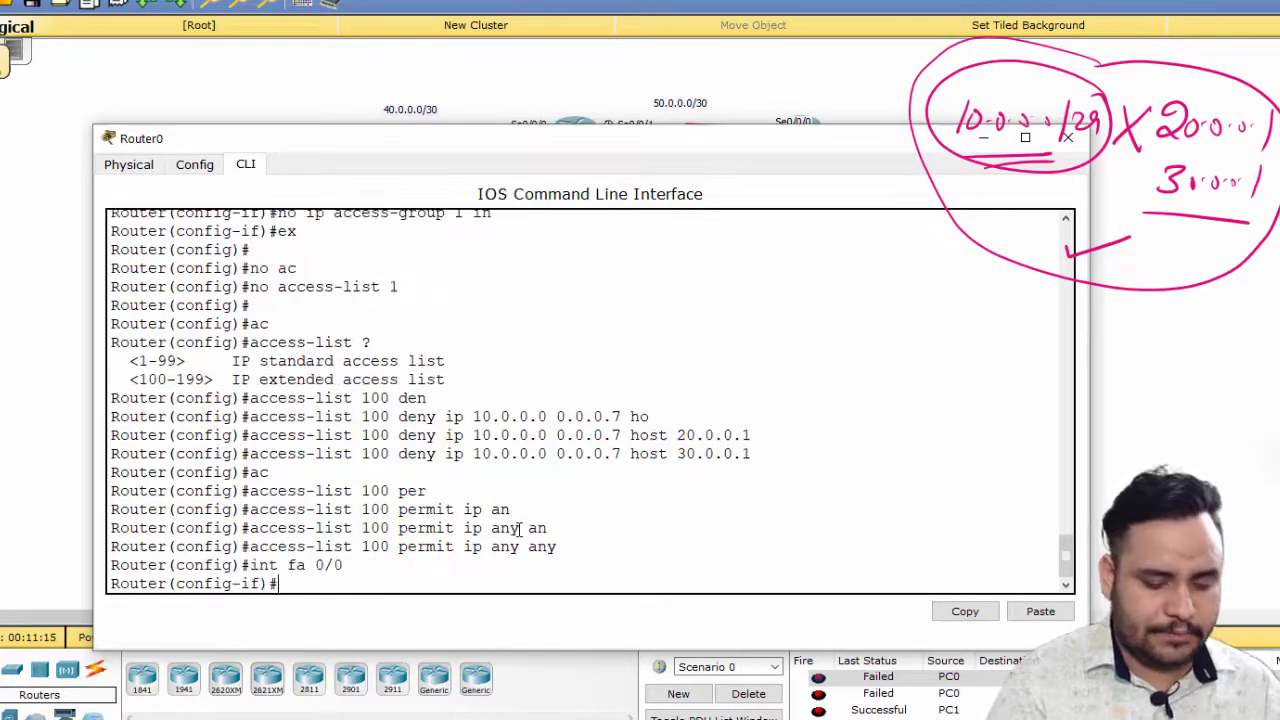
{"action": "type", "text": "ip acc"}
{"action": "key", "text": "Tab"}
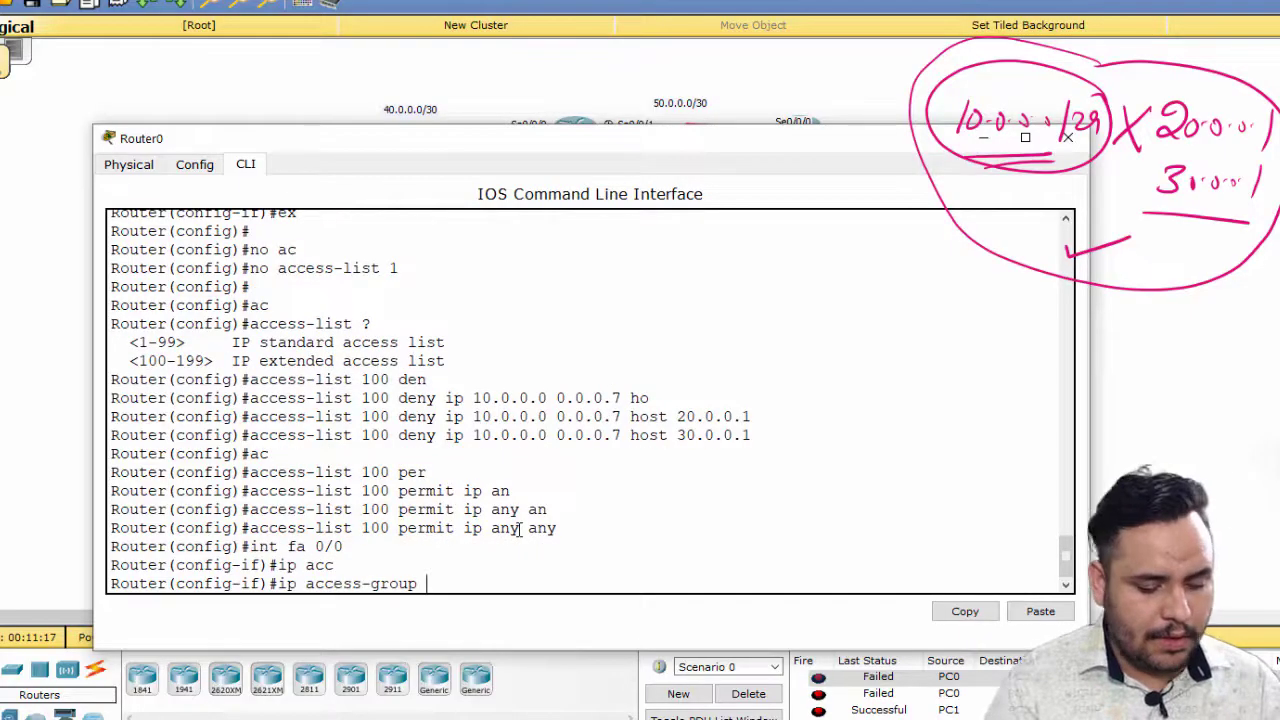
{"action": "type", "text": "100 in"}
{"action": "key", "text": "Return"}
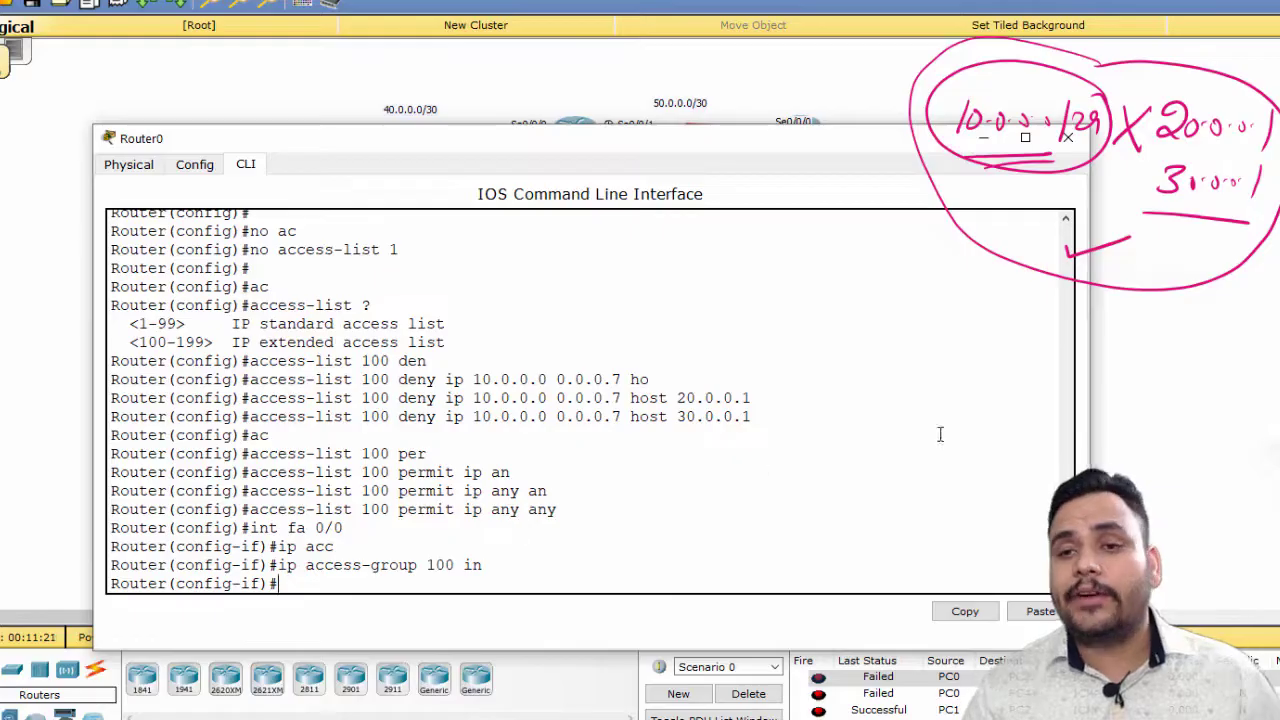
{"action": "left_click", "coordinate": [1235, 376]}
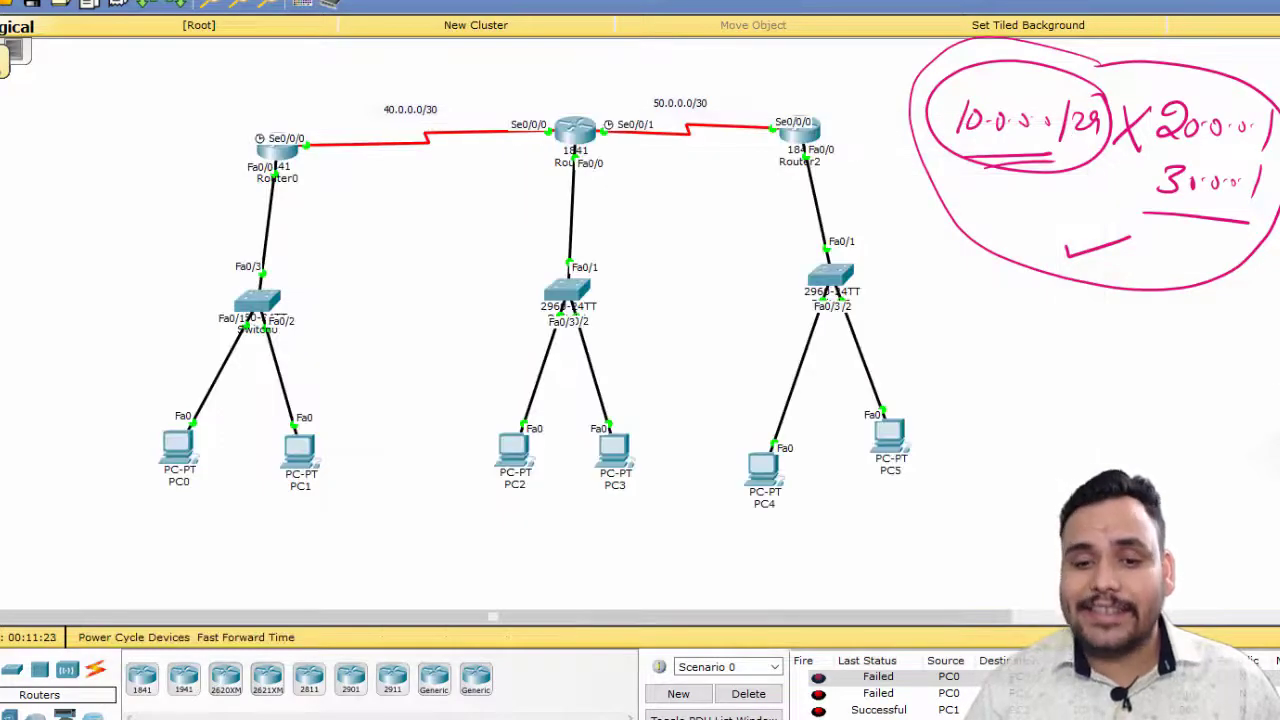
Clear the old test packets and send simple PDUs from PC0 to PC2, PC4 and PC3
{"action": "left_click", "coordinate": [748, 693]}
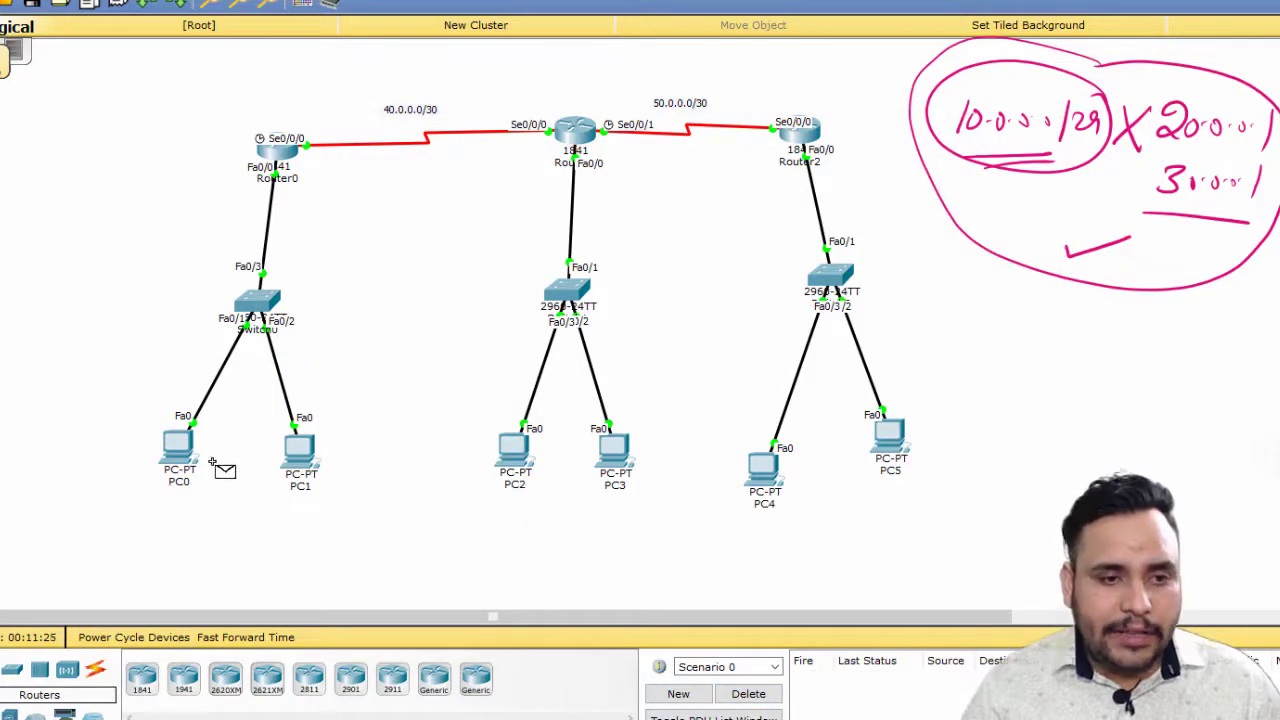
{"action": "left_click", "coordinate": [177, 443]}
{"action": "left_click", "coordinate": [512, 445]}
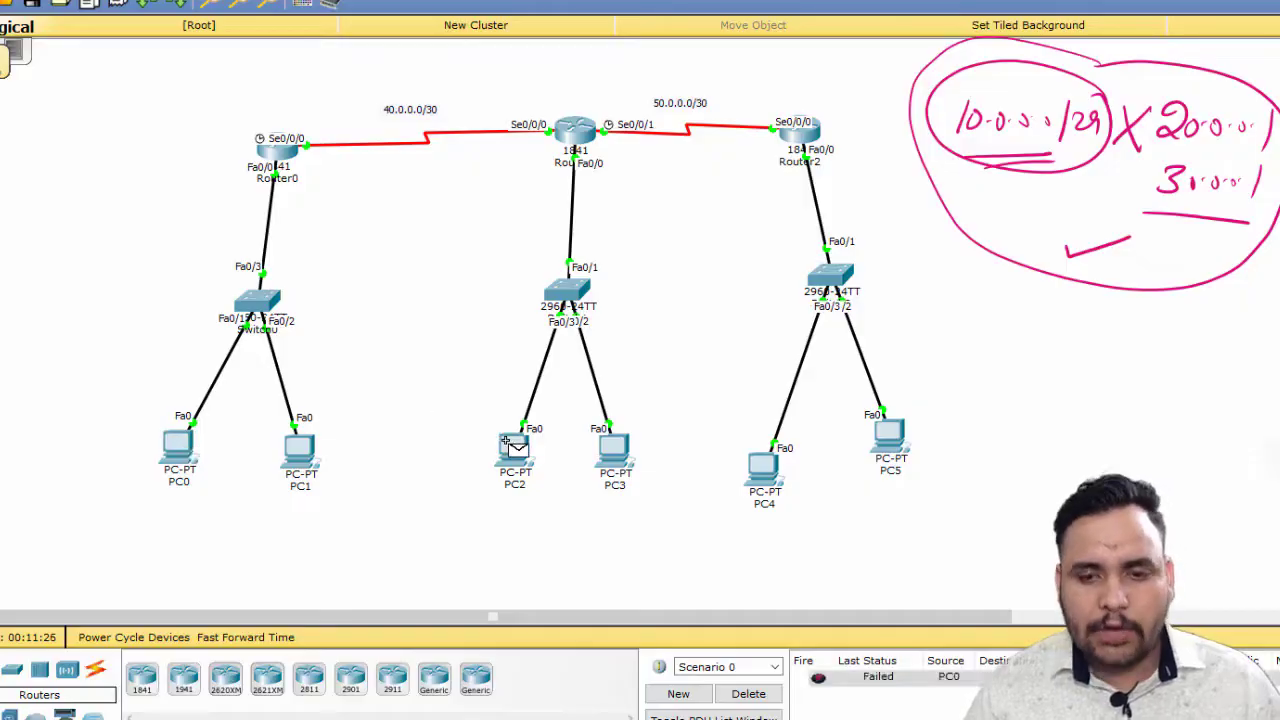
{"action": "left_click", "coordinate": [177, 443]}
{"action": "left_click", "coordinate": [764, 467]}
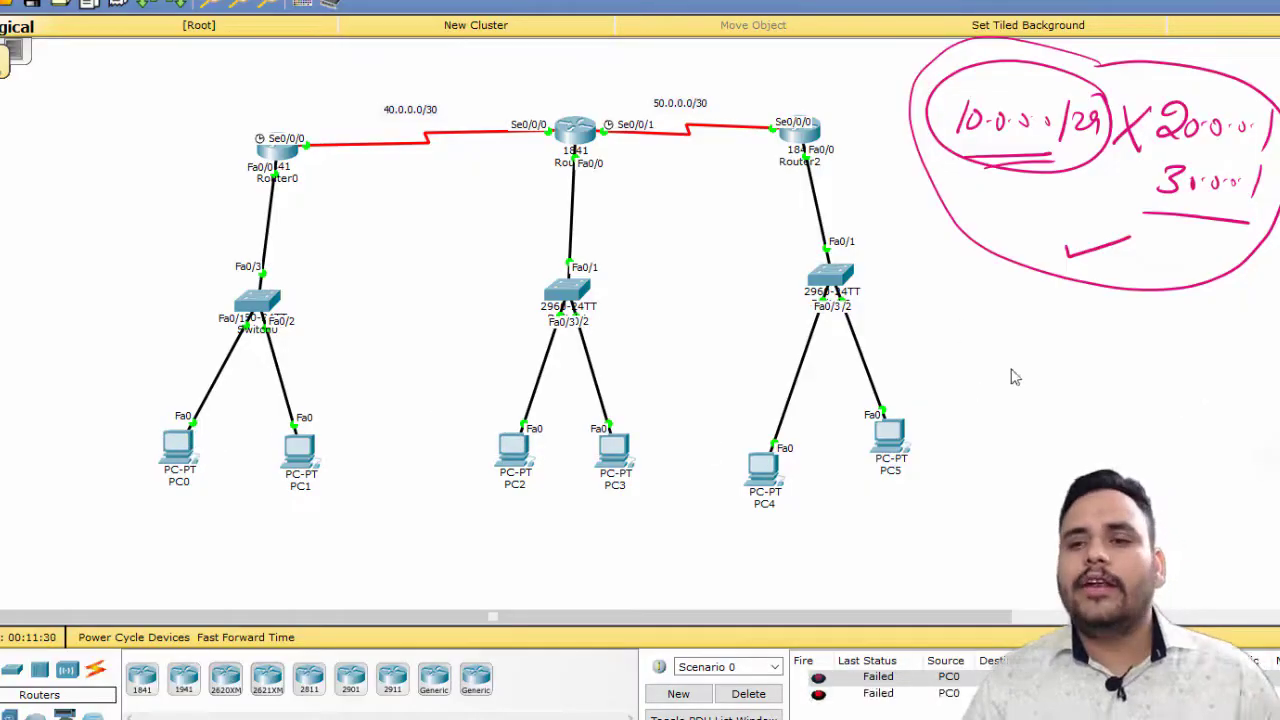
{"action": "left_click", "coordinate": [180, 446]}
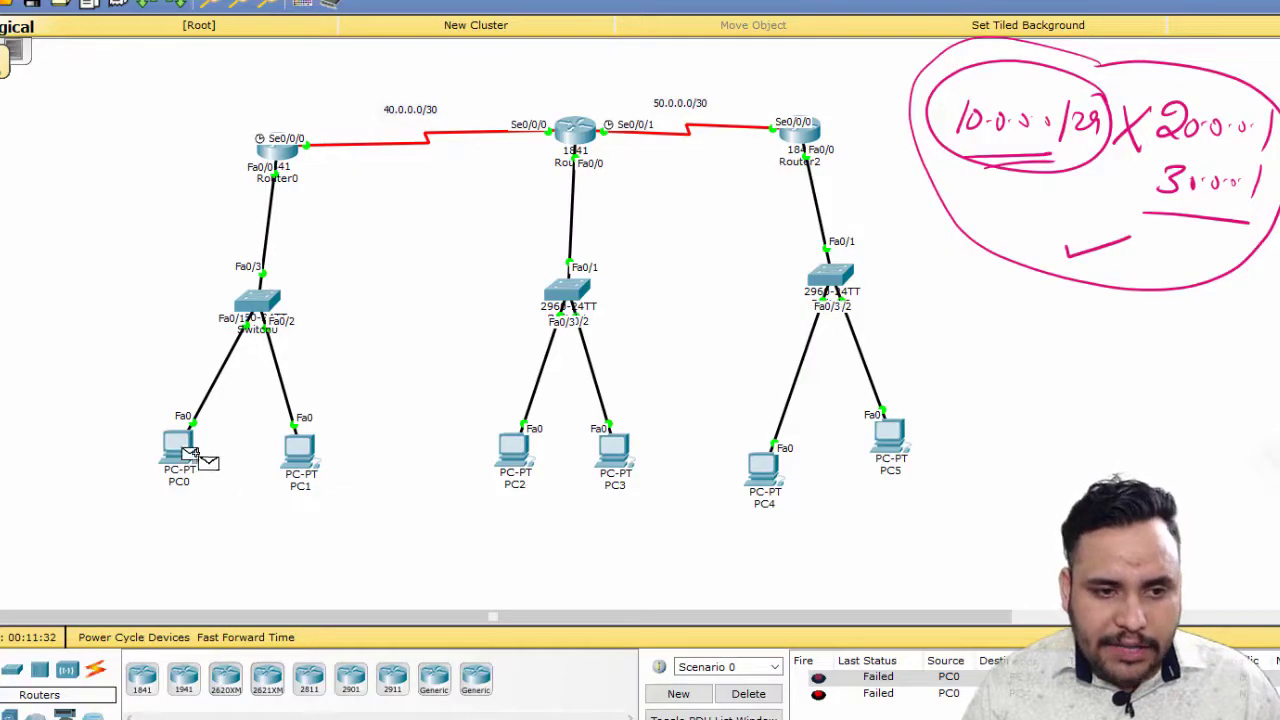
{"action": "left_click", "coordinate": [622, 450]}
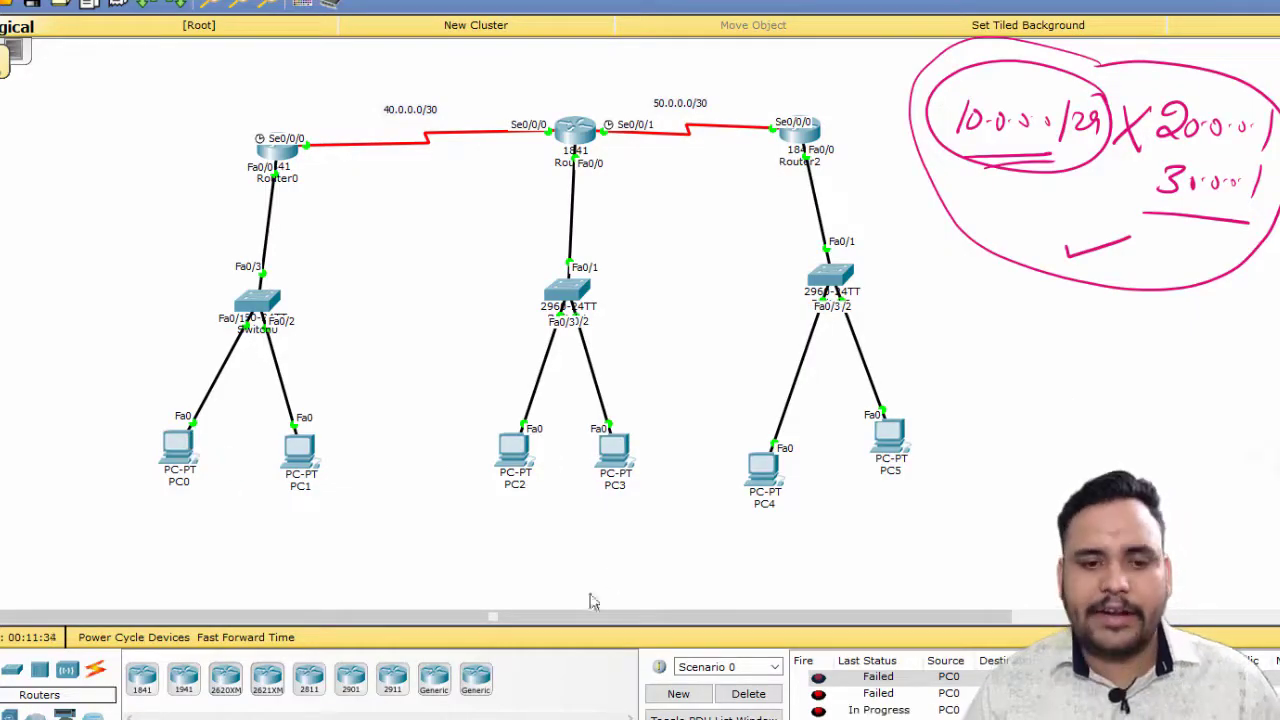
Fast-forward the simulation time and resend a simple PDU from PC0 to PC3
{"action": "left_click", "coordinate": [290, 648]}
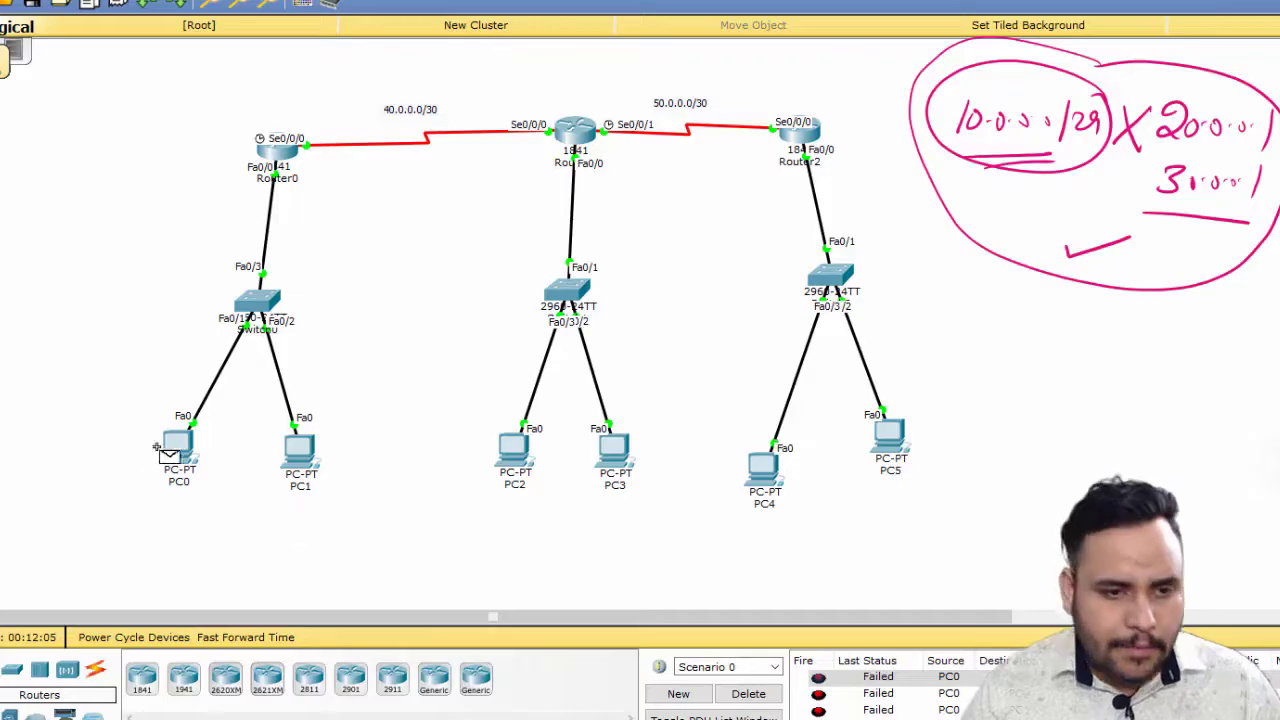
{"action": "left_click", "coordinate": [176, 446]}
{"action": "left_click", "coordinate": [617, 449]}
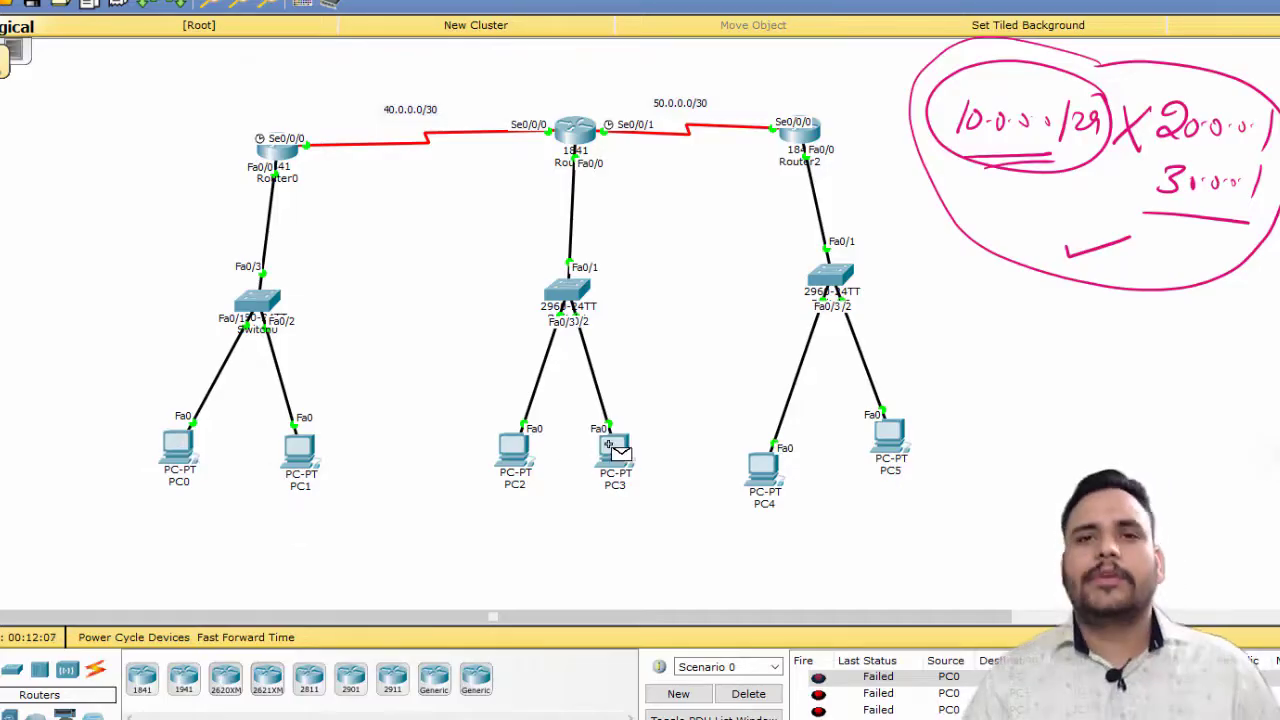
Clear the packet list, retest PC0 to PC2, PC3 and PC4, test between PC5 and PC0, and clear the list again
{"action": "left_click", "coordinate": [766, 693]}
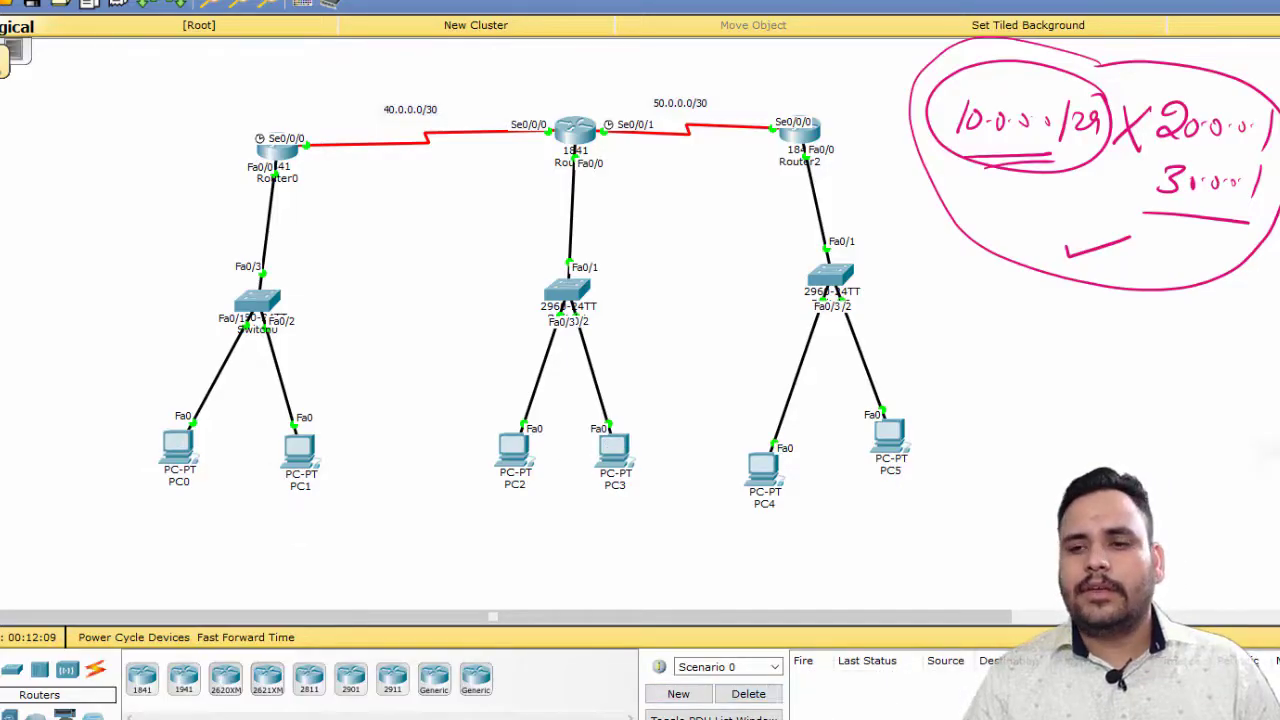
{"action": "left_click", "coordinate": [180, 448]}
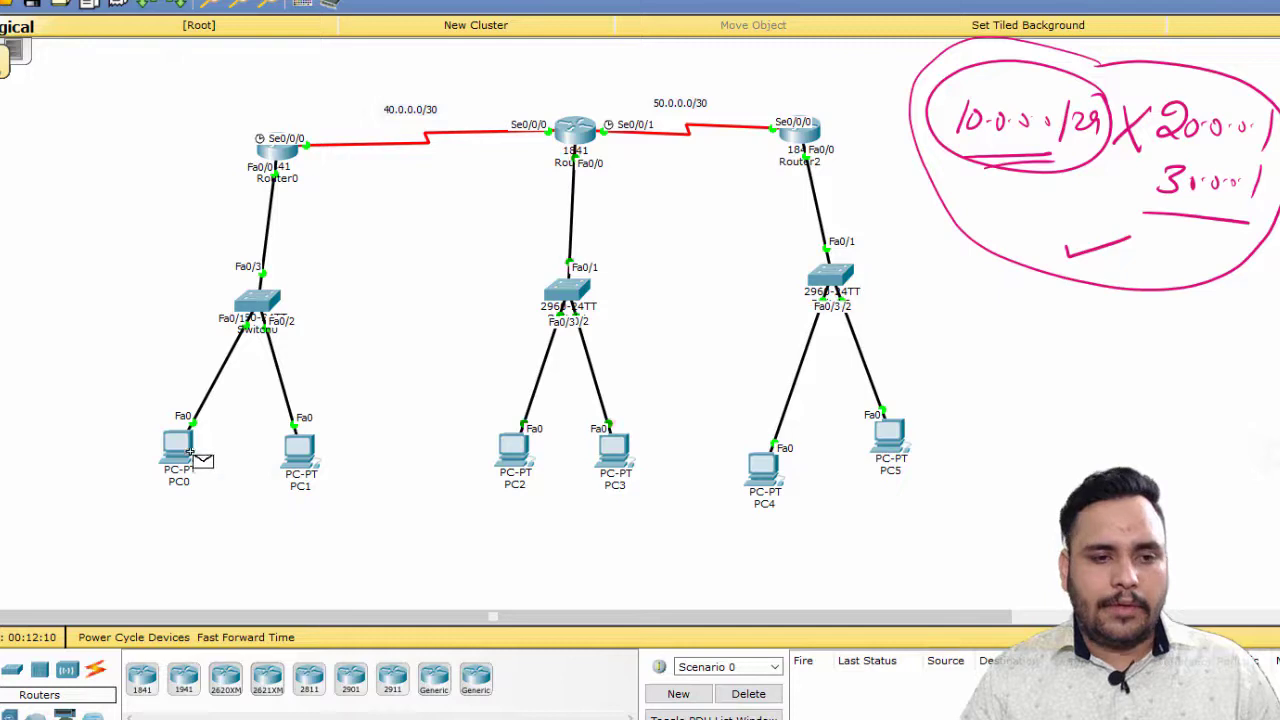
{"action": "left_click", "coordinate": [510, 448]}
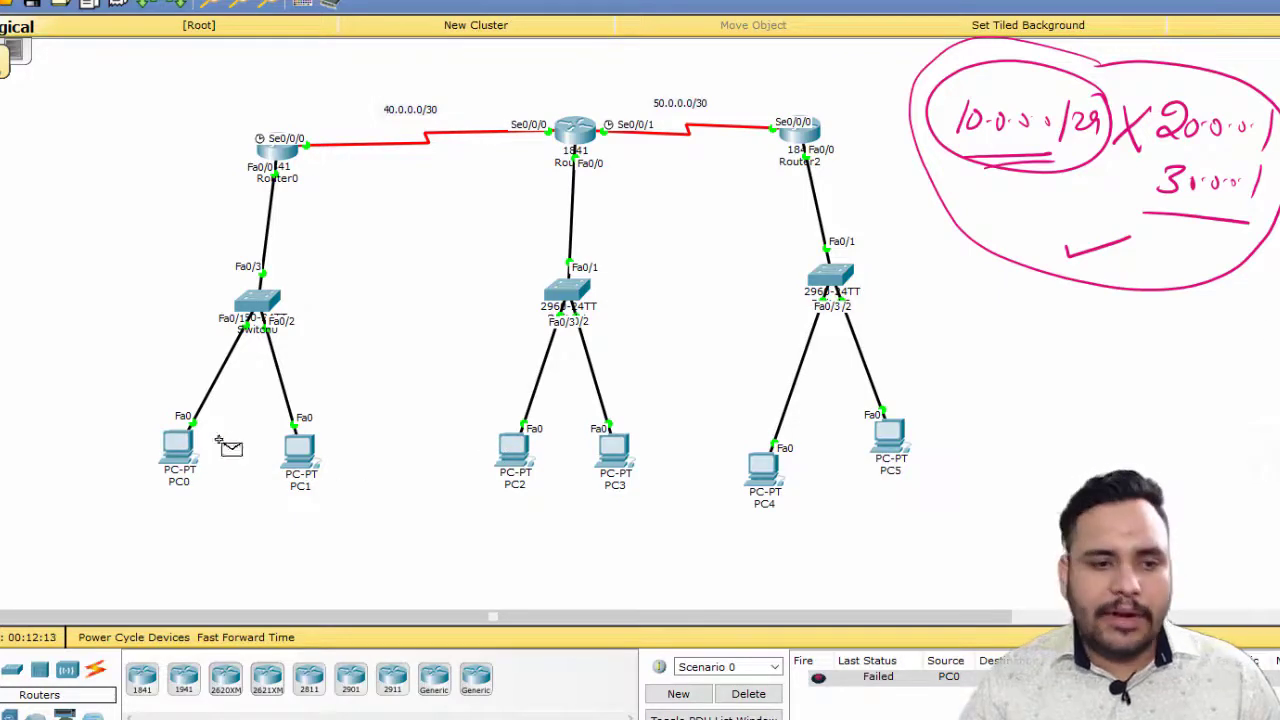
{"action": "left_click", "coordinate": [185, 448]}
{"action": "left_click", "coordinate": [614, 450]}
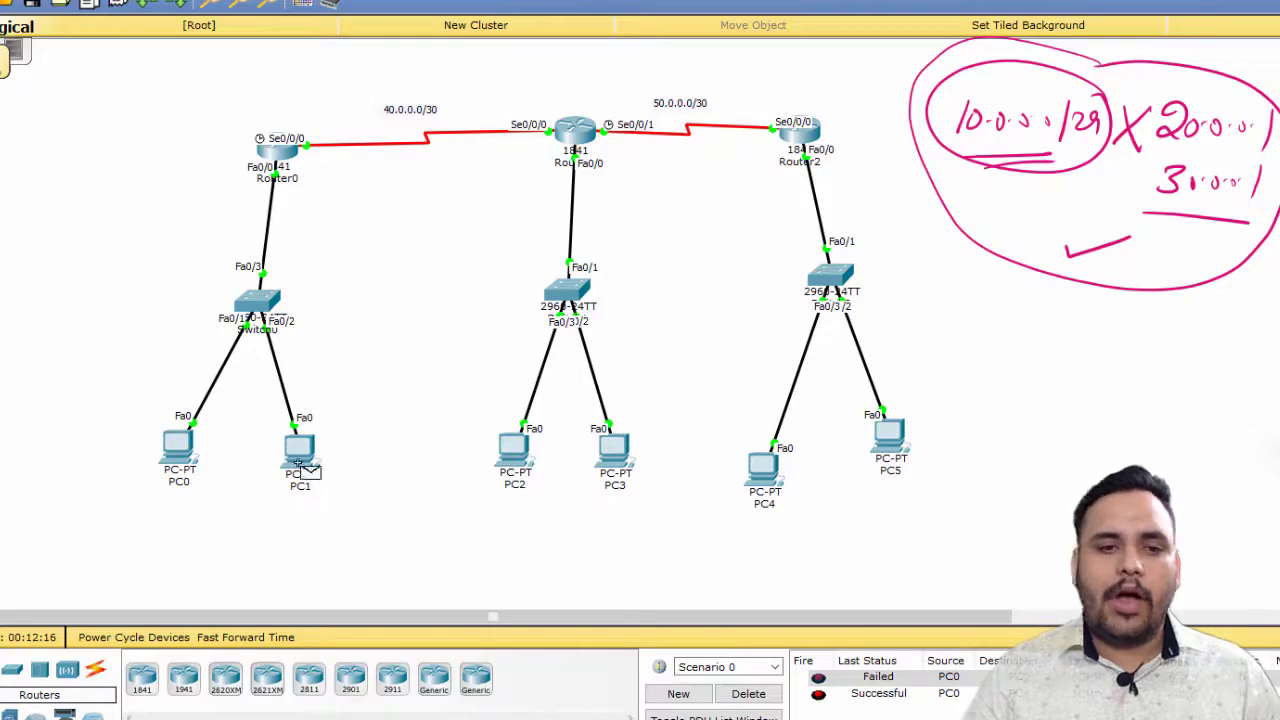
{"action": "left_click", "coordinate": [180, 446]}
{"action": "left_click", "coordinate": [770, 478]}
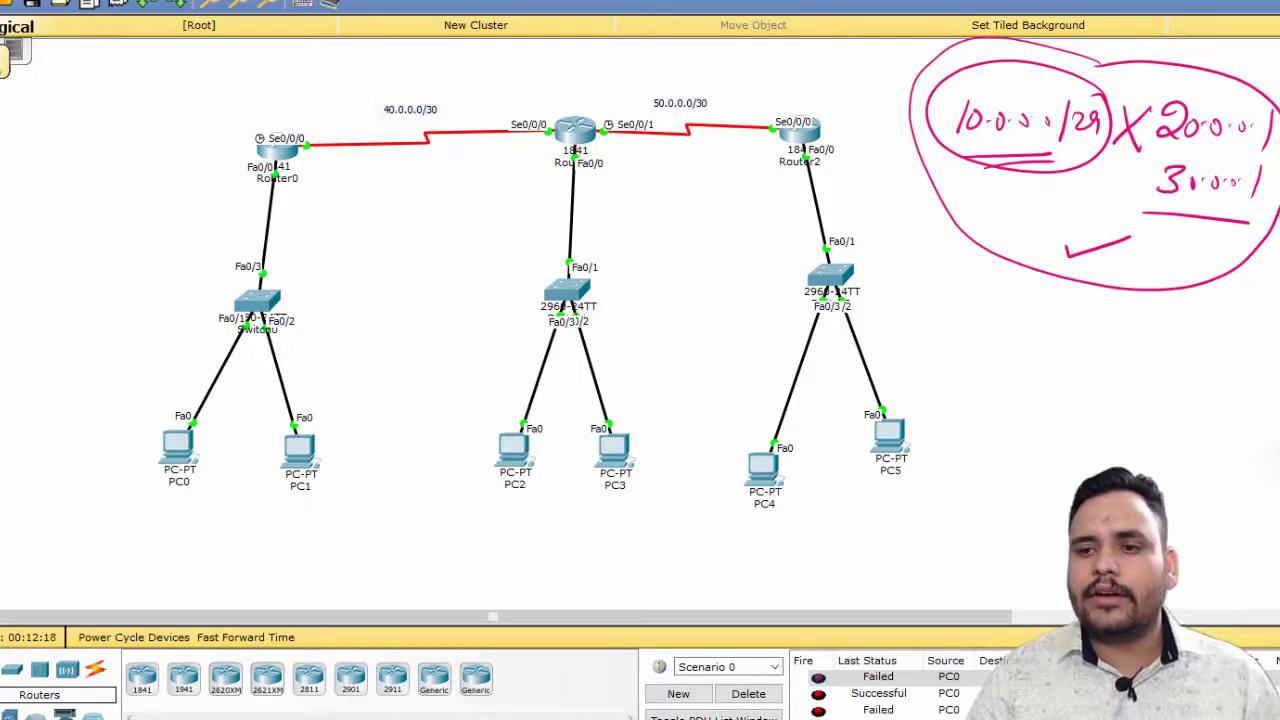
{"action": "left_click", "coordinate": [888, 437]}
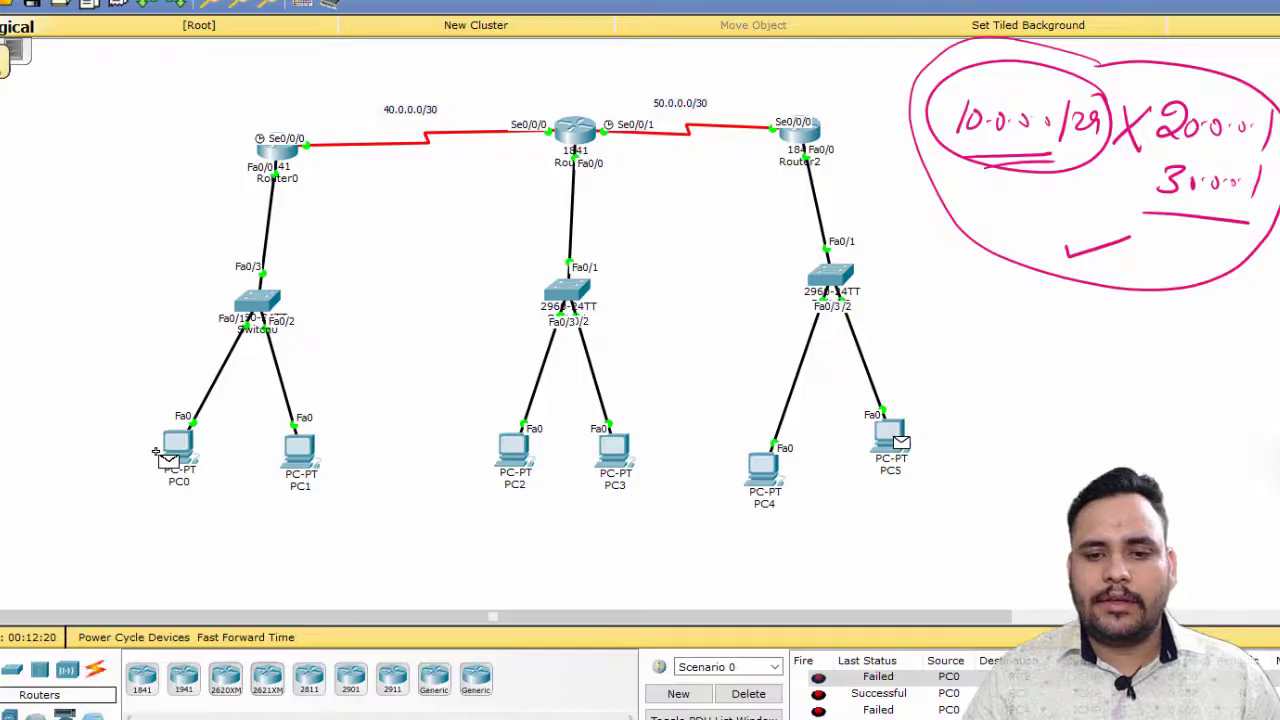
{"action": "left_click", "coordinate": [748, 693]}
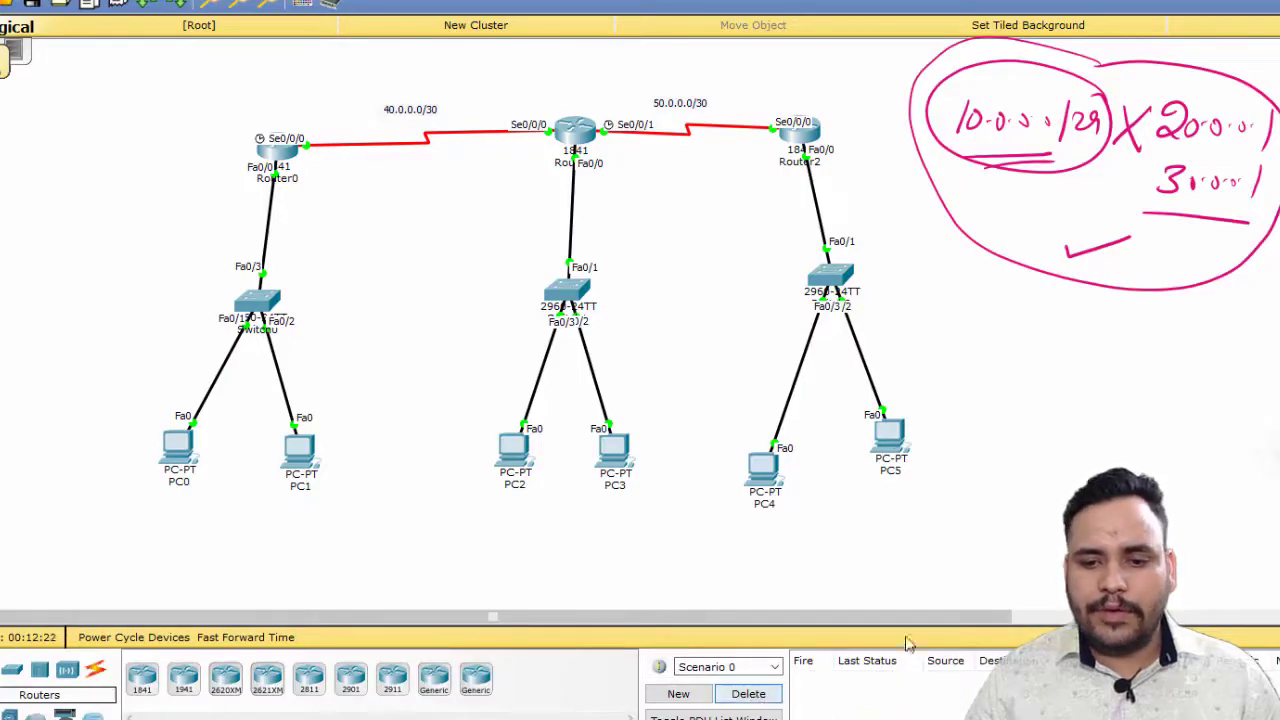
Send a simple PDU from PC0 to PC5, and ping 20.0.0.1 from PC0's command prompt
{"action": "left_click", "coordinate": [178, 447]}
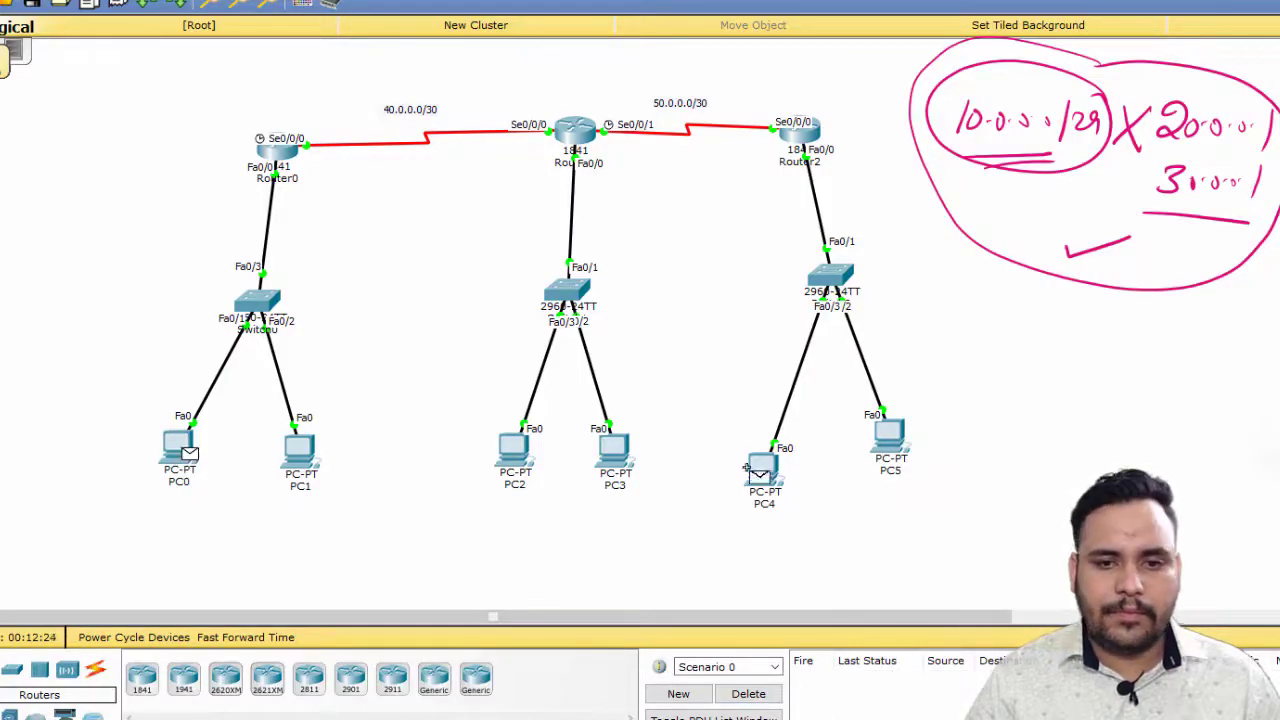
{"action": "left_click", "coordinate": [888, 440]}
{"action": "left_click", "coordinate": [190, 450]}
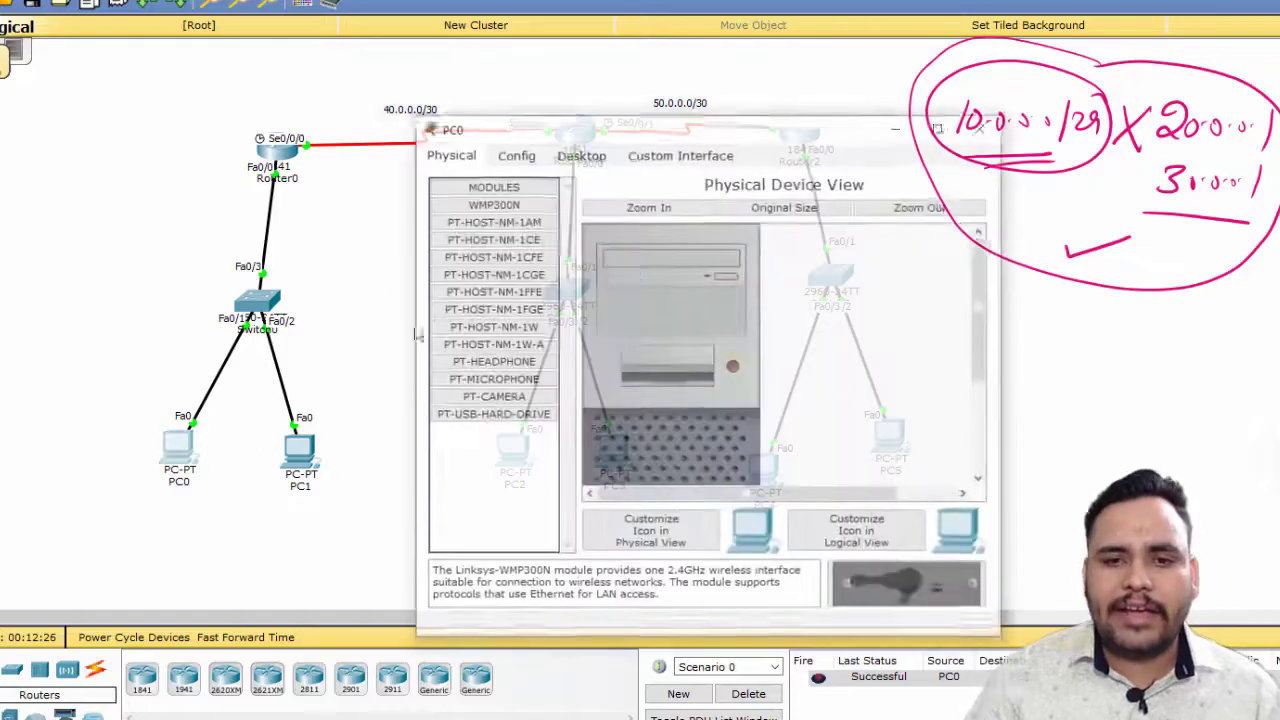
{"action": "left_click", "coordinate": [580, 155]}
{"action": "left_click", "coordinate": [812, 212]}
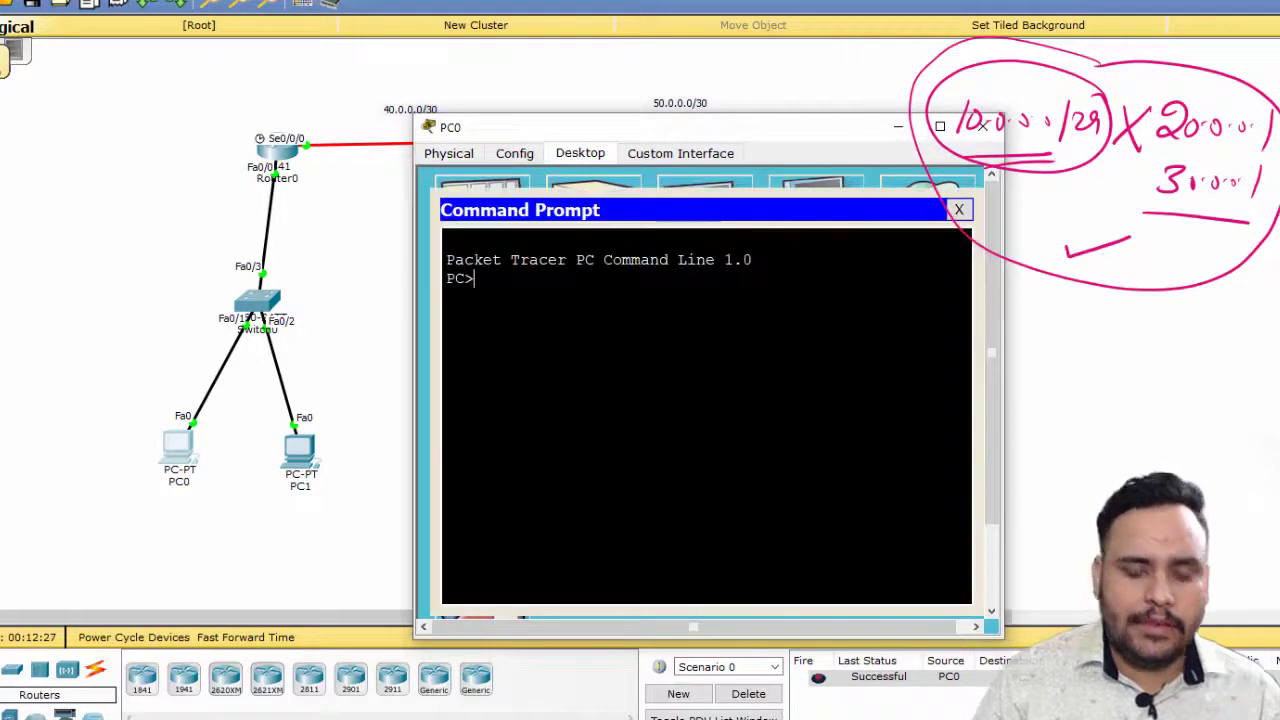
{"action": "type", "text": "ping 20."}
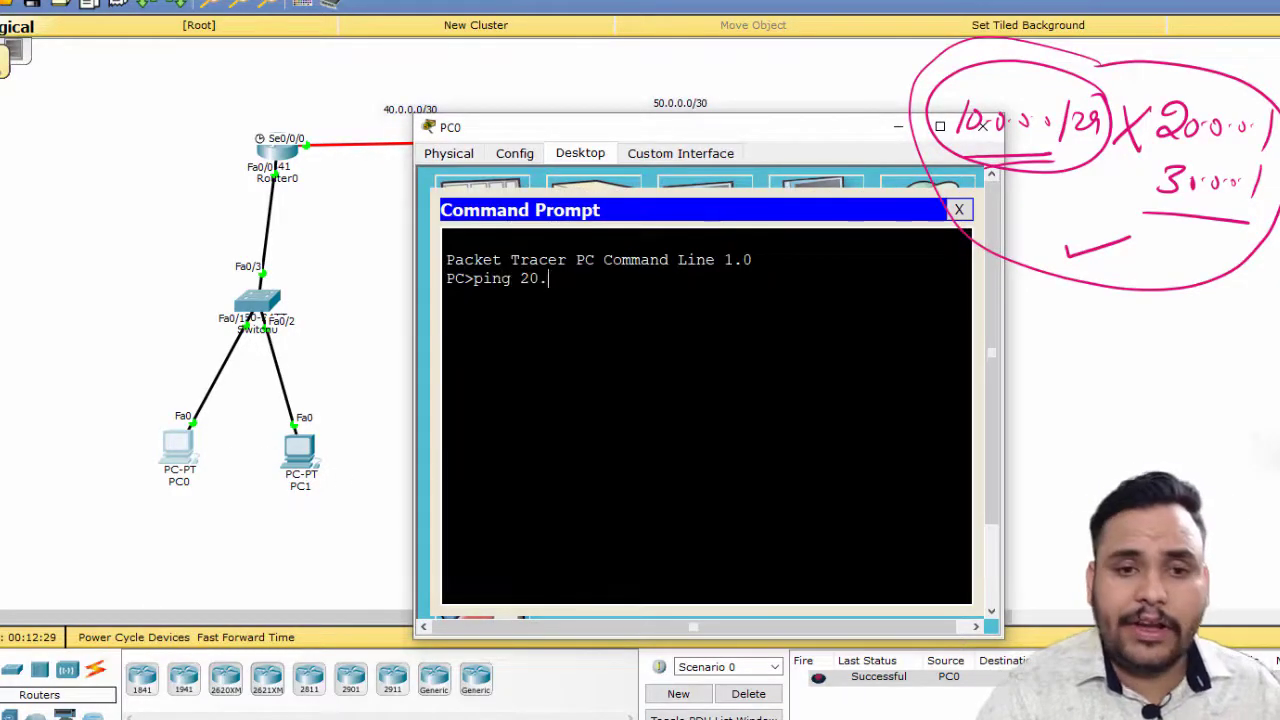
{"action": "type", "text": "0.0.1"}
{"action": "key", "text": "Return"}
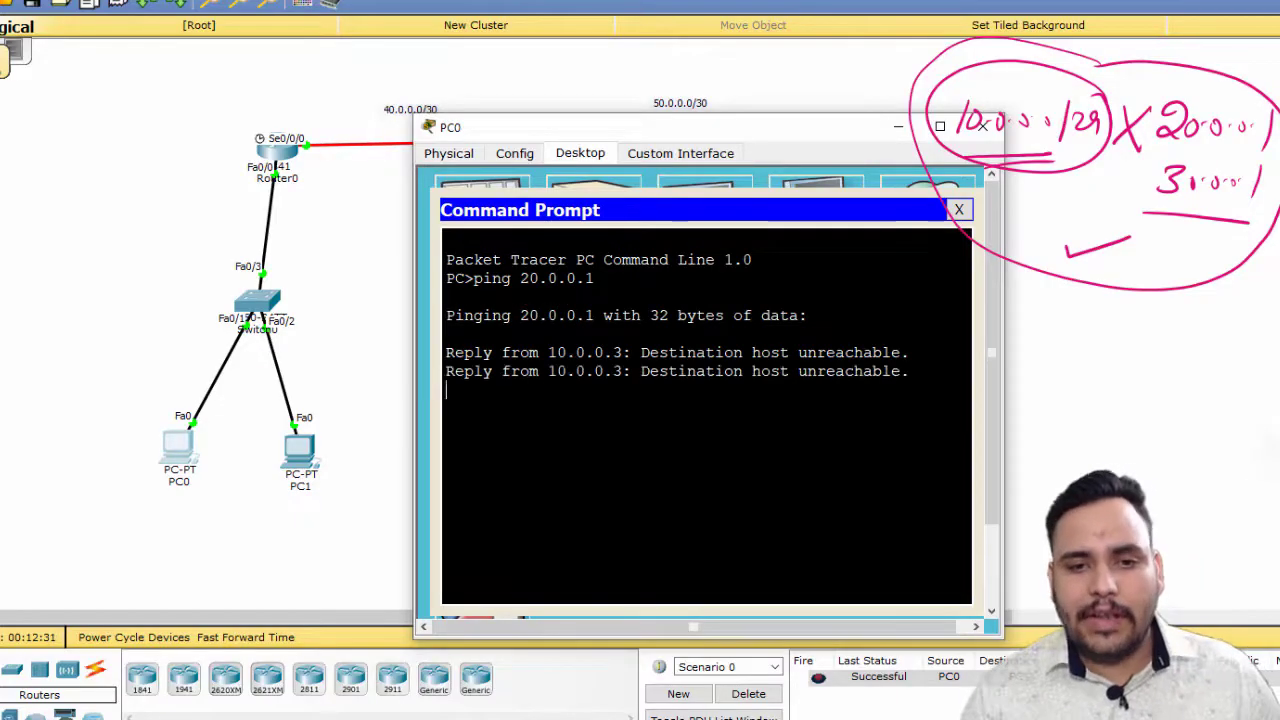
Ping 20.0.0.2 from PC0's command prompt and return to the topology
{"action": "left_click_drag", "start_coordinate": [912, 390], "coordinate": [807, 352]}
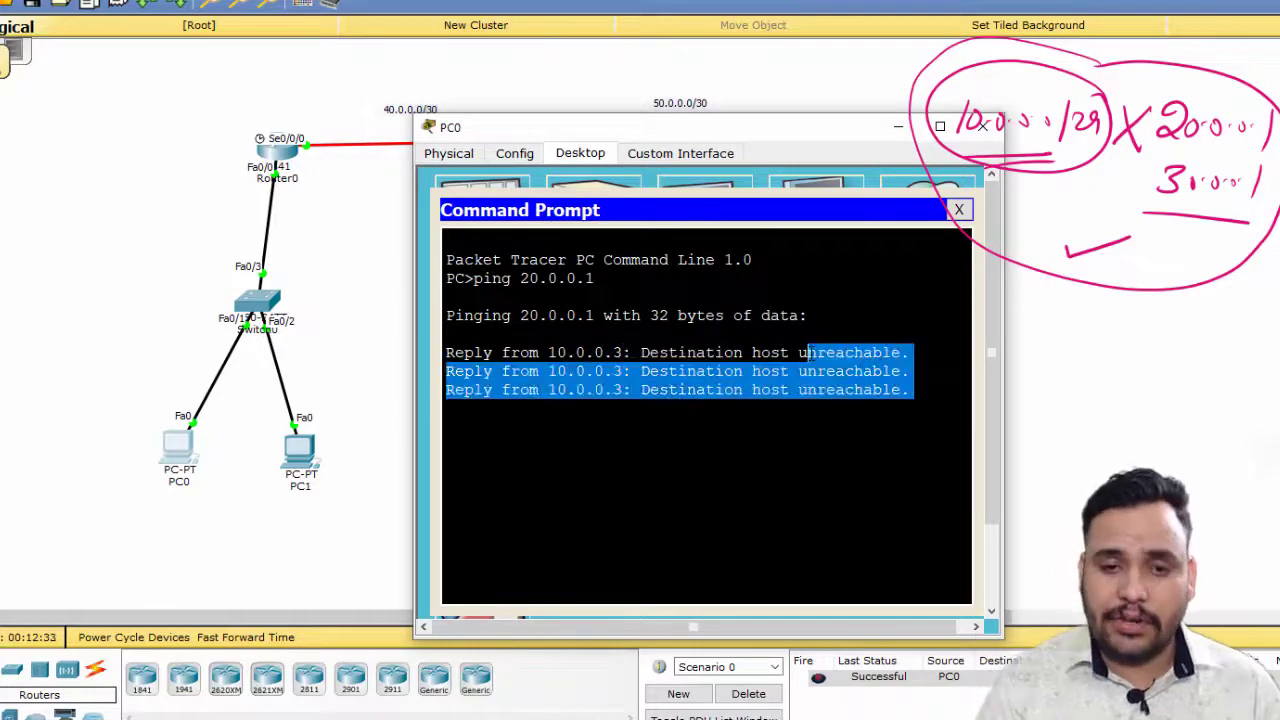
{"action": "key", "text": "Up"}
{"action": "key", "text": "Return"}
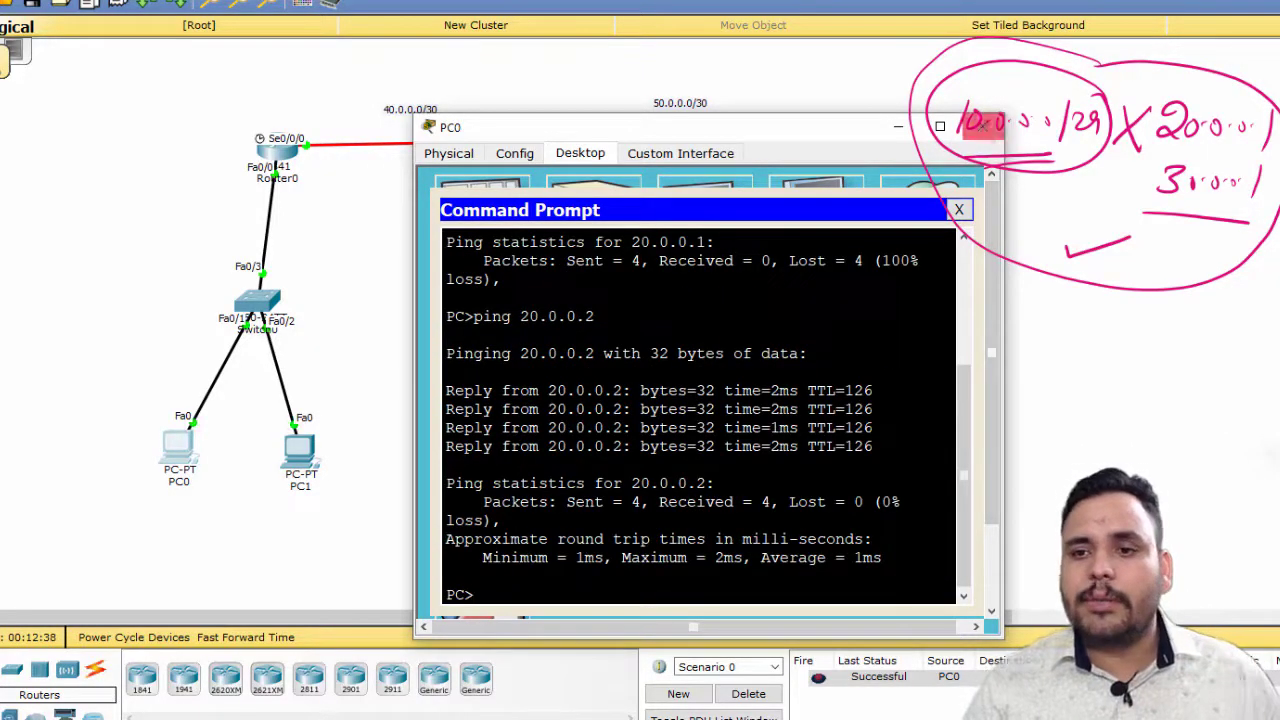
{"action": "left_click", "coordinate": [982, 127]}
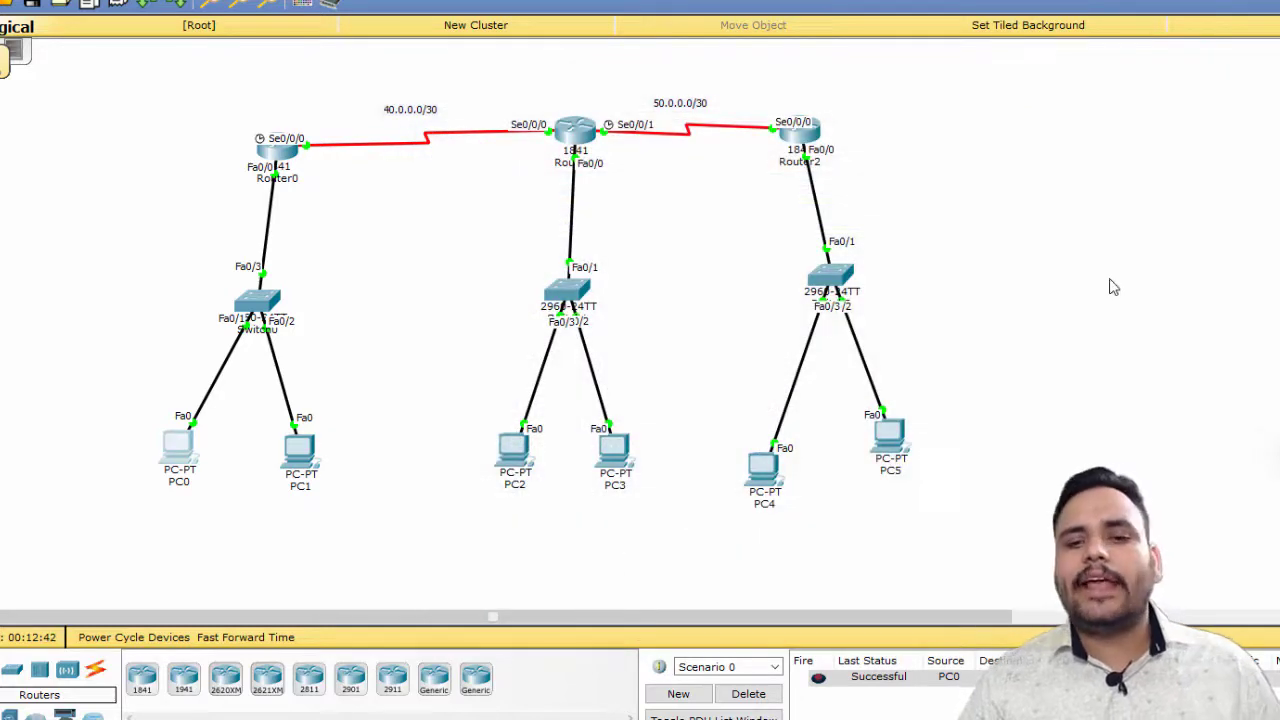
Remove the inbound access group 100 from Router0's interface fa 0/0 and exit interface configuration
{"action": "left_click", "coordinate": [268, 148]}
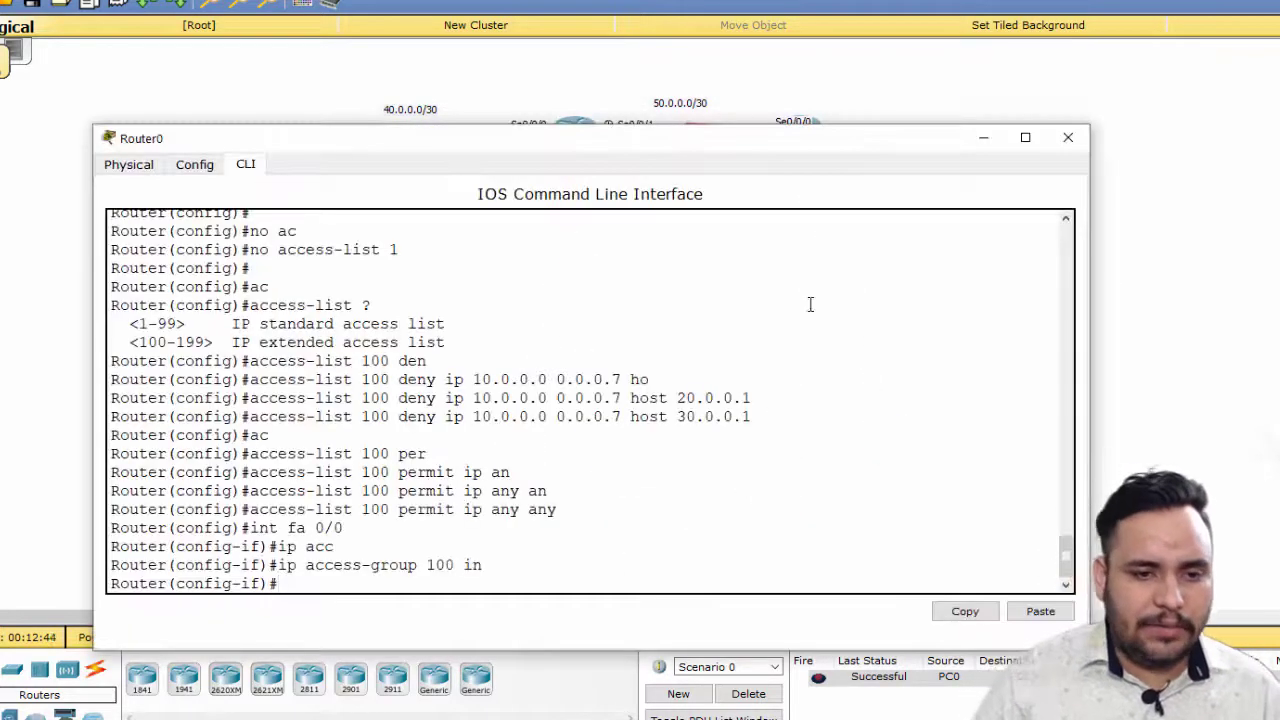
{"action": "key", "text": "Up"}
{"action": "key", "text": "Home"}
{"action": "type", "text": "no"}
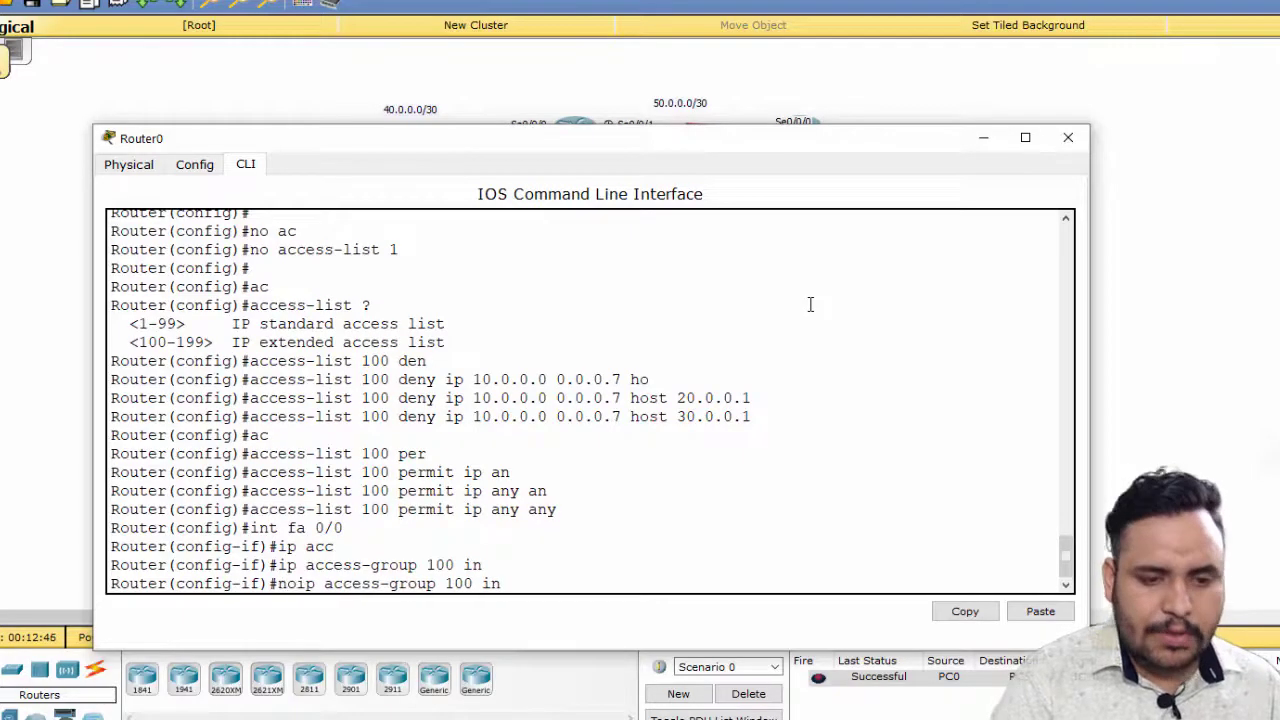
{"action": "key", "text": "Return"}
{"action": "key", "text": "Return"}
{"action": "type", "text": "ex"}
{"action": "key", "text": "Return"}
Delete access list 100 from Router0's configuration and return to the topology
{"action": "type", "text": "no ac"}
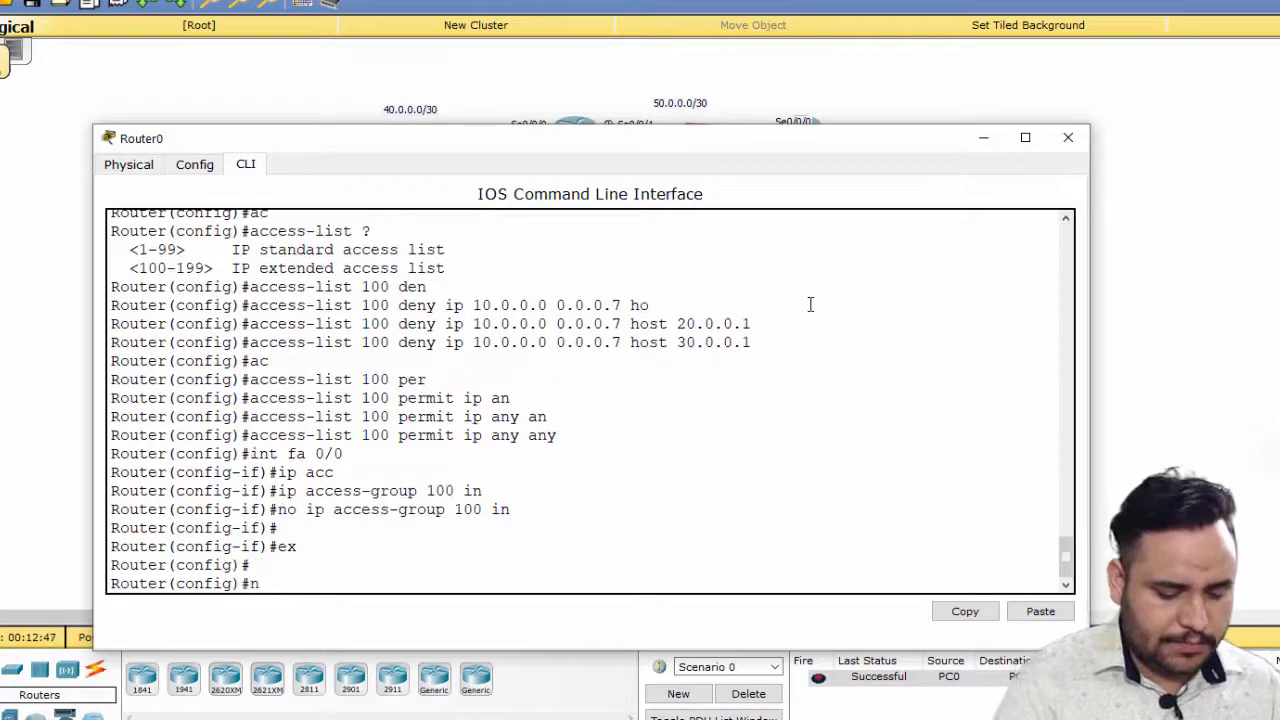
{"action": "key", "text": "Tab"}
{"action": "type", "text": "100"}
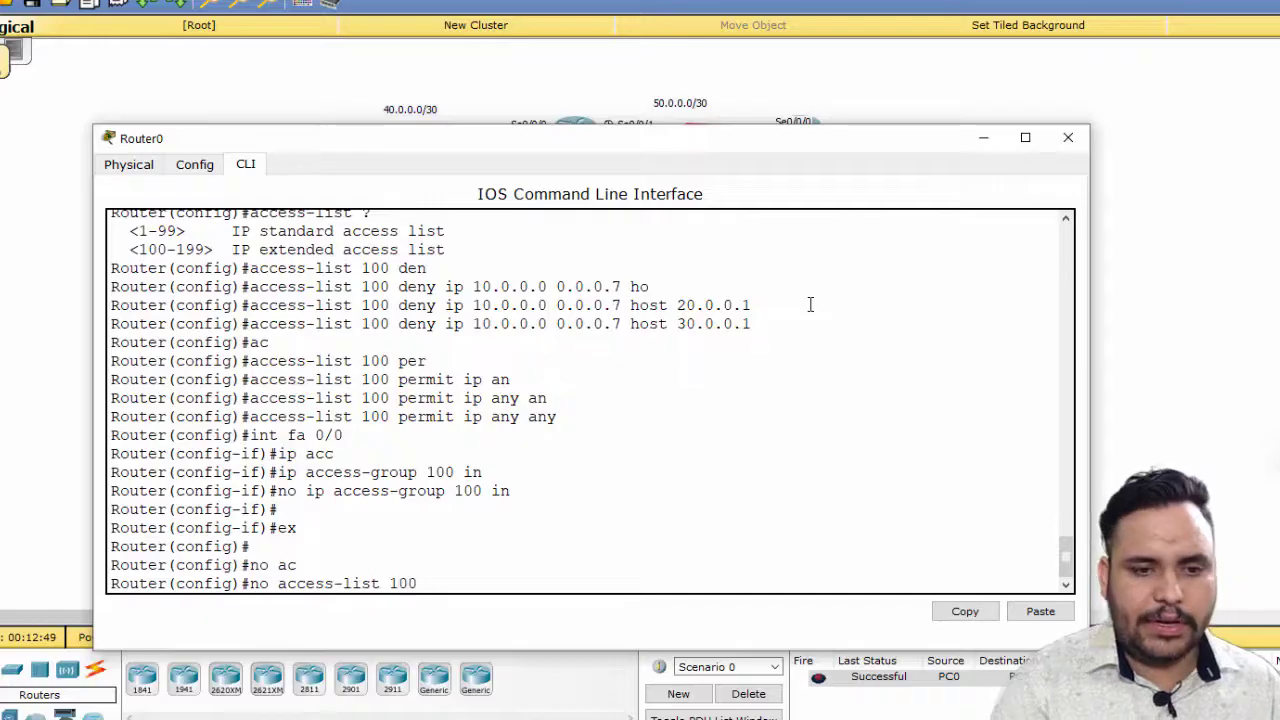
{"action": "key", "text": "Return"}
{"action": "key", "text": "Return"}
{"action": "key", "text": "Return"}
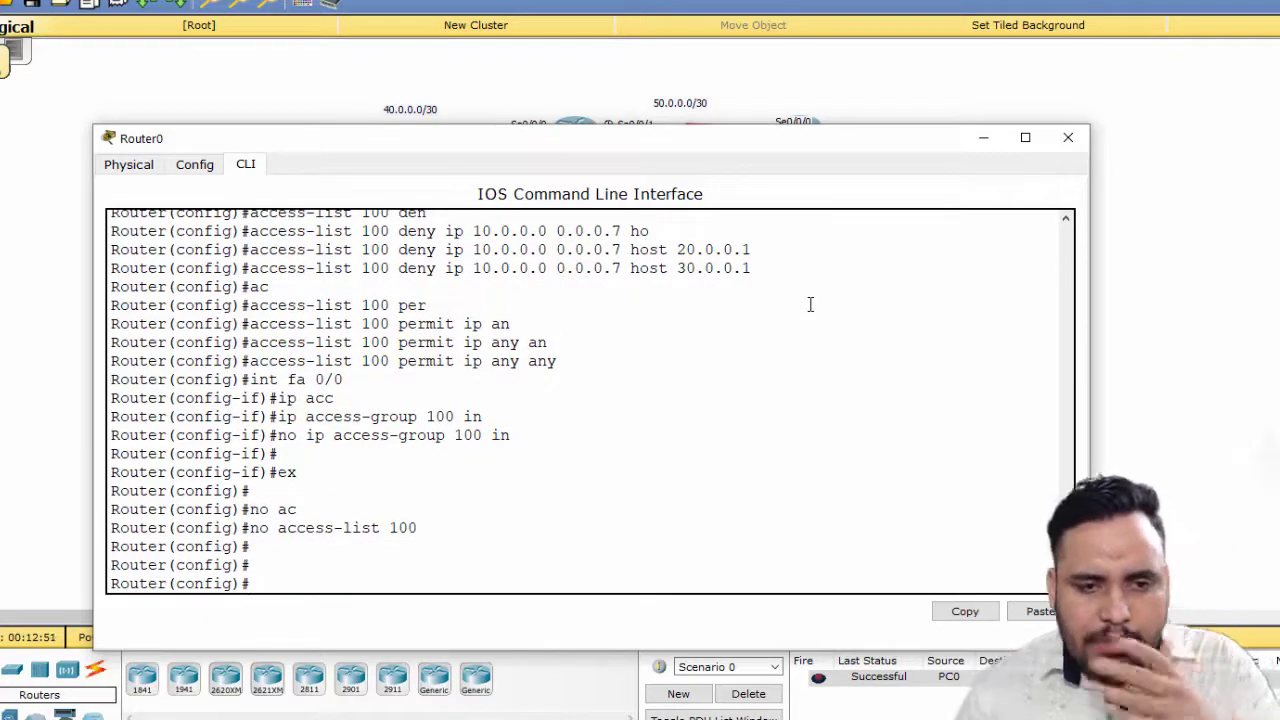
{"action": "left_click", "coordinate": [1068, 137]}
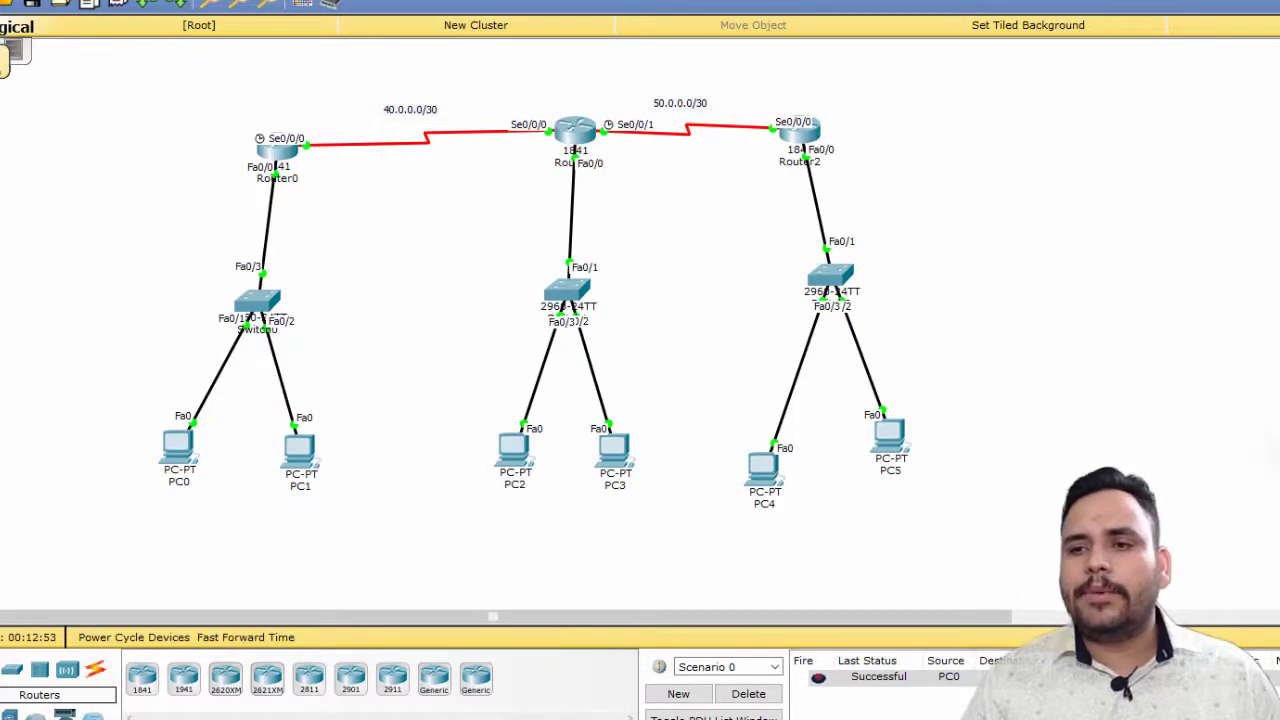
Draw unfilled freehand outlines around PC0 and PC2 to mark them as a pair
{"action": "key", "text": "d"}
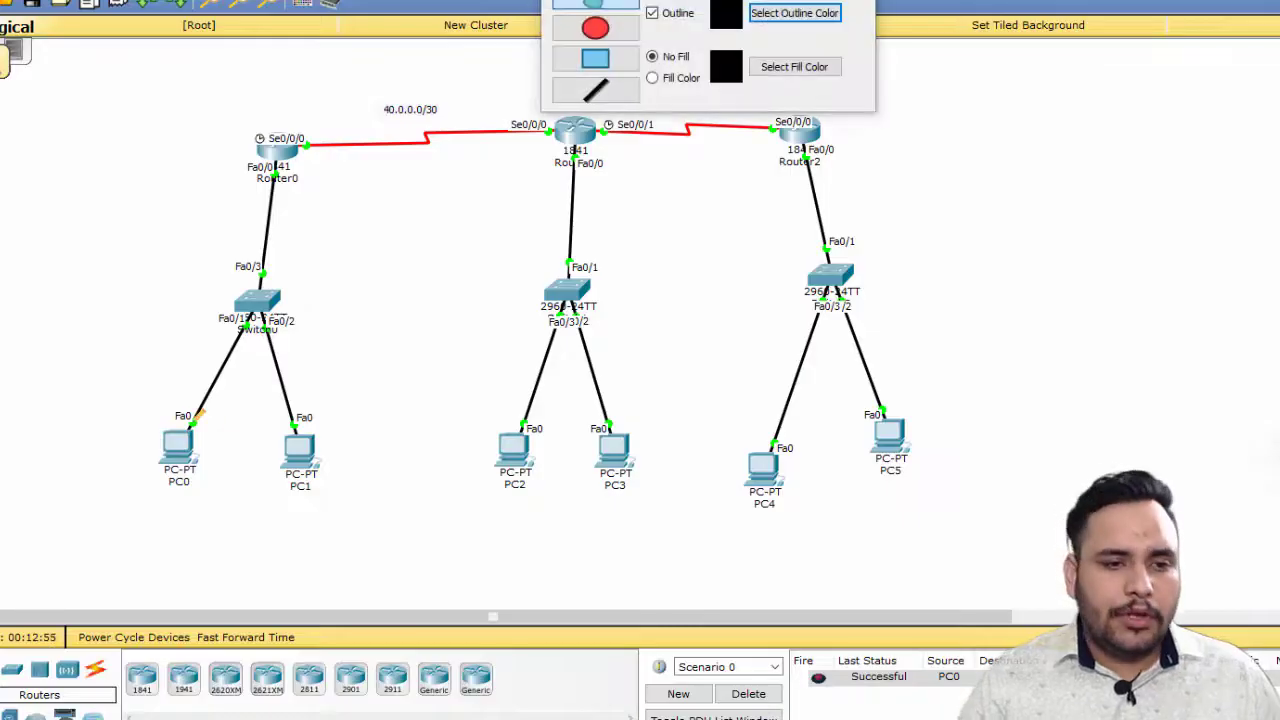
{"action": "mouse_move", "coordinate": [188, 414]}
{"action": "left_mouse_down"}
{"action": "mouse_move", "coordinate": [143, 450]}
{"action": "mouse_move", "coordinate": [186, 501]}
{"action": "mouse_move", "coordinate": [222, 491]}
{"action": "mouse_move", "coordinate": [216, 458]}
{"action": "left_mouse_up"}
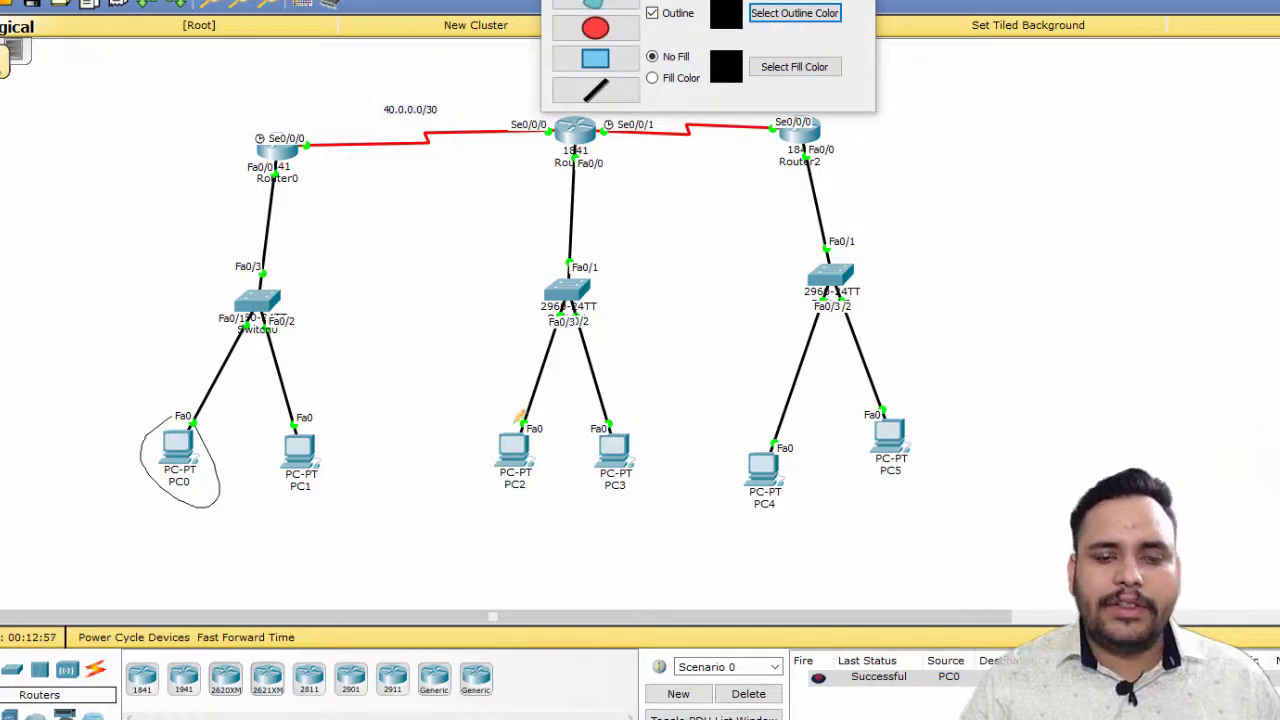
{"action": "mouse_move", "coordinate": [520, 416]}
{"action": "left_mouse_down"}
{"action": "mouse_move", "coordinate": [482, 432]}
{"action": "mouse_move", "coordinate": [490, 479]}
{"action": "mouse_move", "coordinate": [528, 500]}
{"action": "mouse_move", "coordinate": [560, 432]}
{"action": "left_mouse_up"}
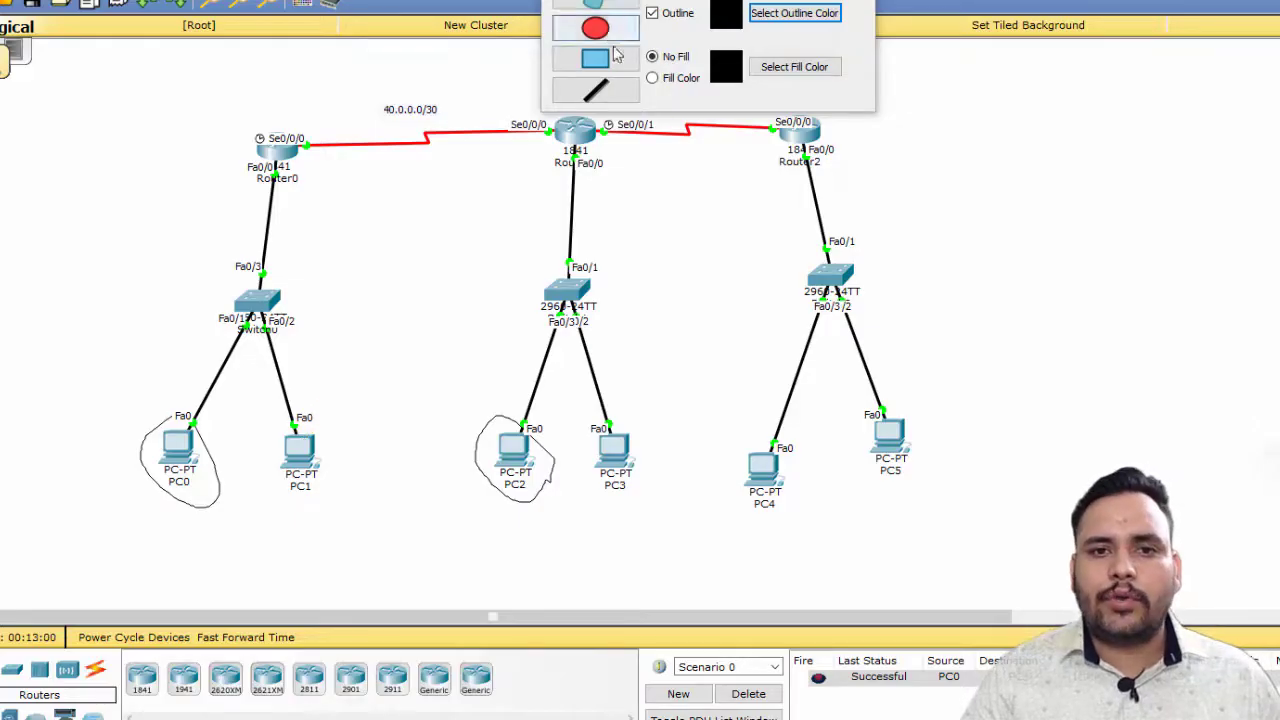
Set the drawing fill to light yellow, outline PC1 and PC3 with filled freehand shapes, and close the drawing palette
{"action": "left_click", "coordinate": [688, 78]}
{"action": "left_click", "coordinate": [757, 66]}
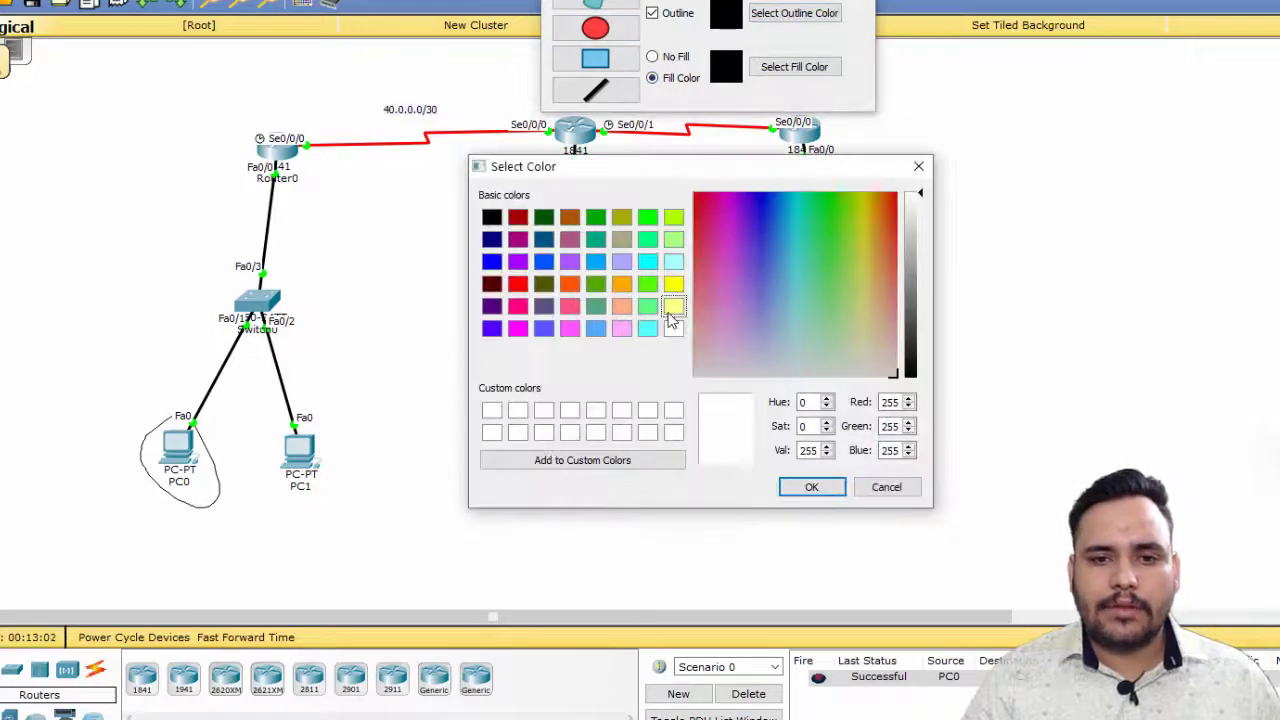
{"action": "left_click", "coordinate": [670, 312]}
{"action": "left_click", "coordinate": [812, 486]}
{"action": "mouse_move", "coordinate": [318, 420]}
{"action": "left_mouse_down"}
{"action": "mouse_move", "coordinate": [282, 464]}
{"action": "mouse_move", "coordinate": [320, 493]}
{"action": "mouse_move", "coordinate": [355, 472]}
{"action": "left_mouse_up"}
{"action": "mouse_move", "coordinate": [650, 424]}
{"action": "left_mouse_down"}
{"action": "mouse_move", "coordinate": [591, 432]}
{"action": "mouse_move", "coordinate": [584, 471]}
{"action": "mouse_move", "coordinate": [648, 503]}
{"action": "left_mouse_up"}
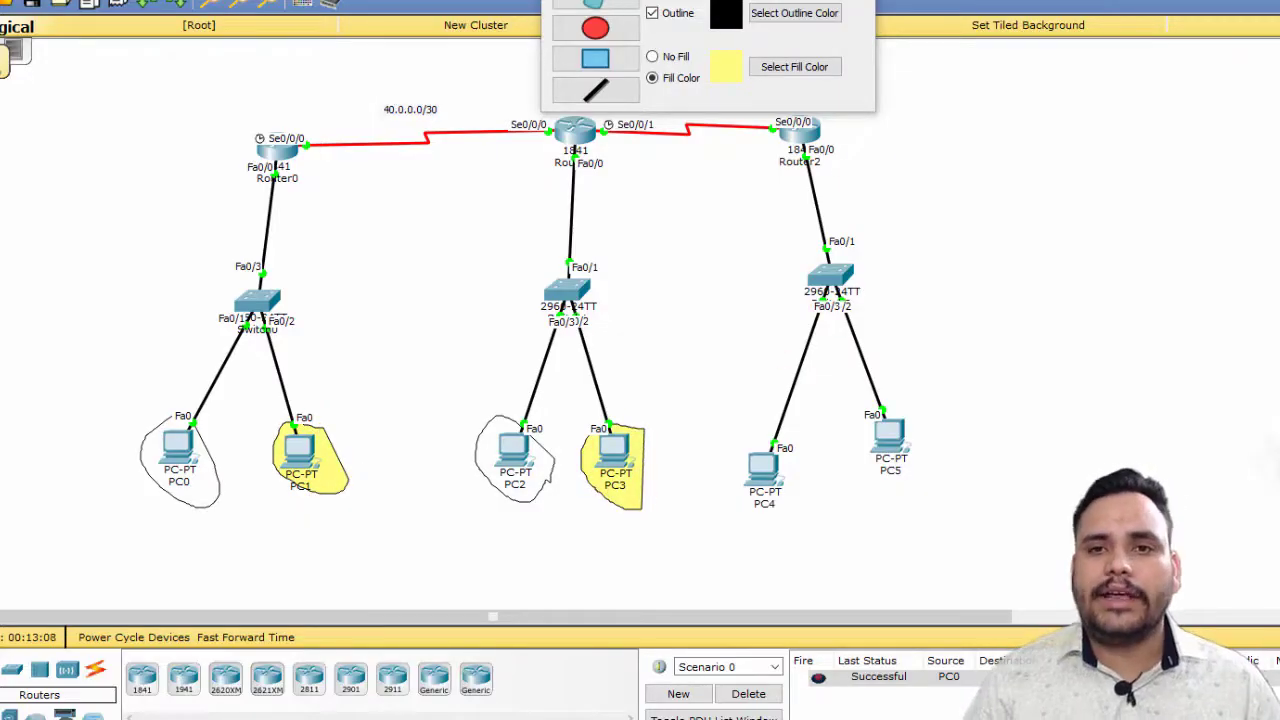
{"action": "key", "text": "Escape"}
On Router0, add an access list 100 entry denying IP from host 10.0.0.1 to host 20.0.0.1
{"action": "left_click", "coordinate": [282, 152]}
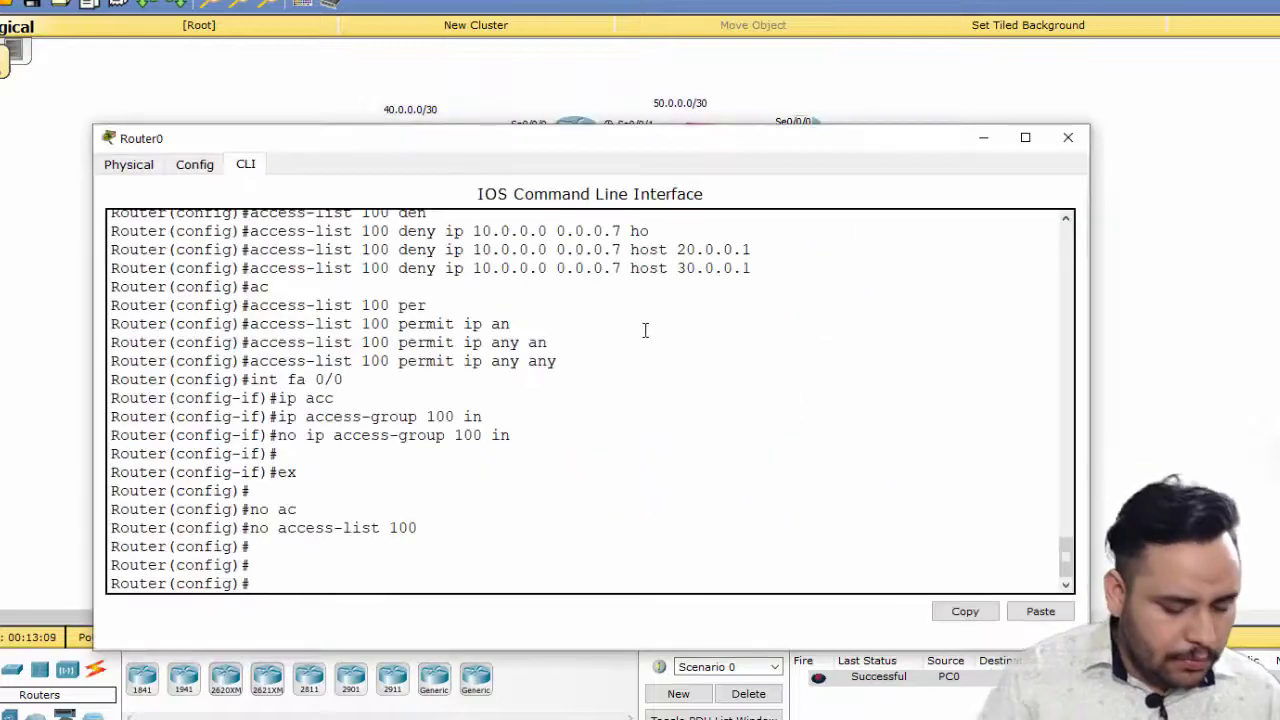
{"action": "type", "text": "ac"}
{"action": "key", "text": "Tab"}
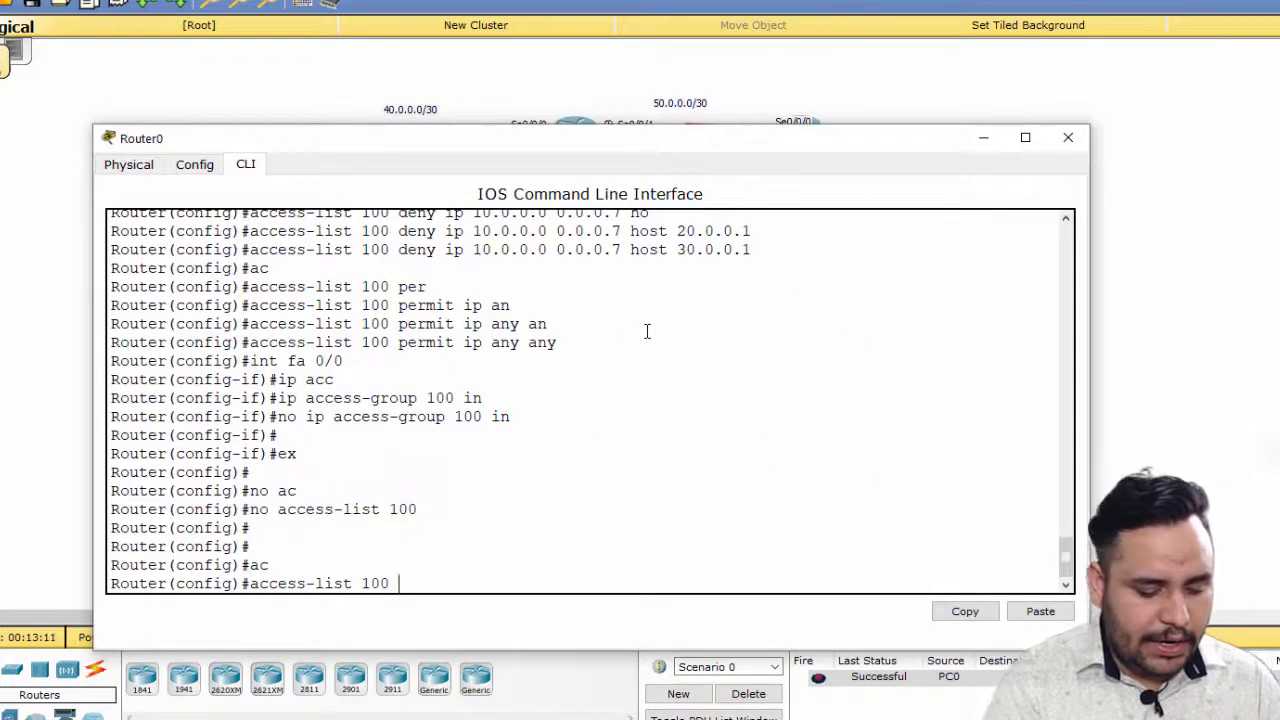
{"action": "type", "text": "100 den"}
{"action": "key", "text": "Tab"}
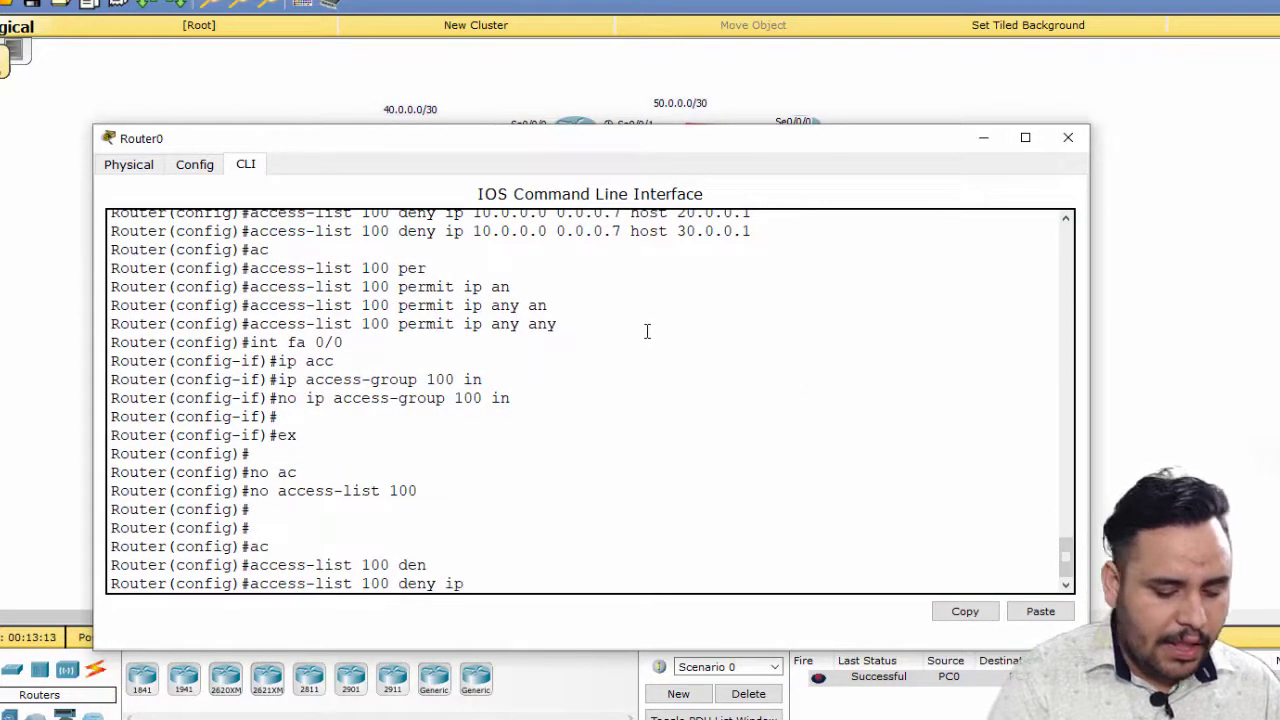
{"action": "type", "text": "ip ho"}
{"action": "key", "text": "Tab"}
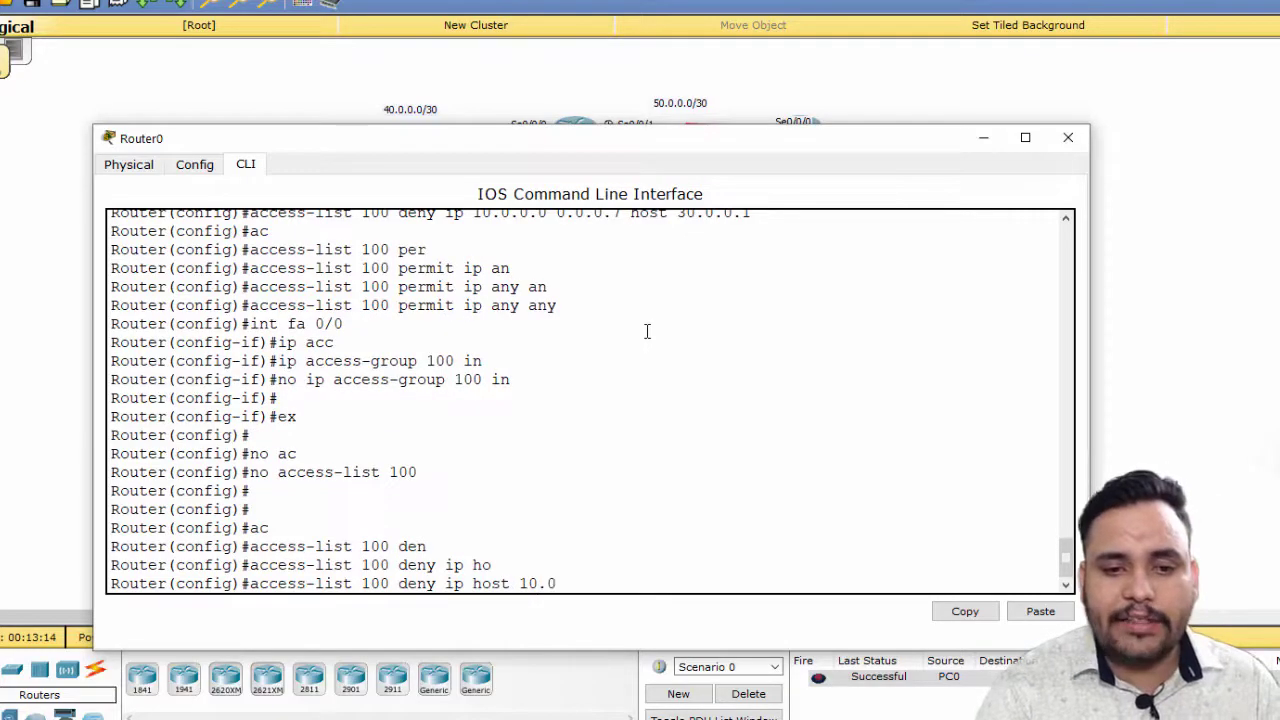
{"action": "type", "text": "10.0.0.1 ho"}
{"action": "key", "text": "Tab"}
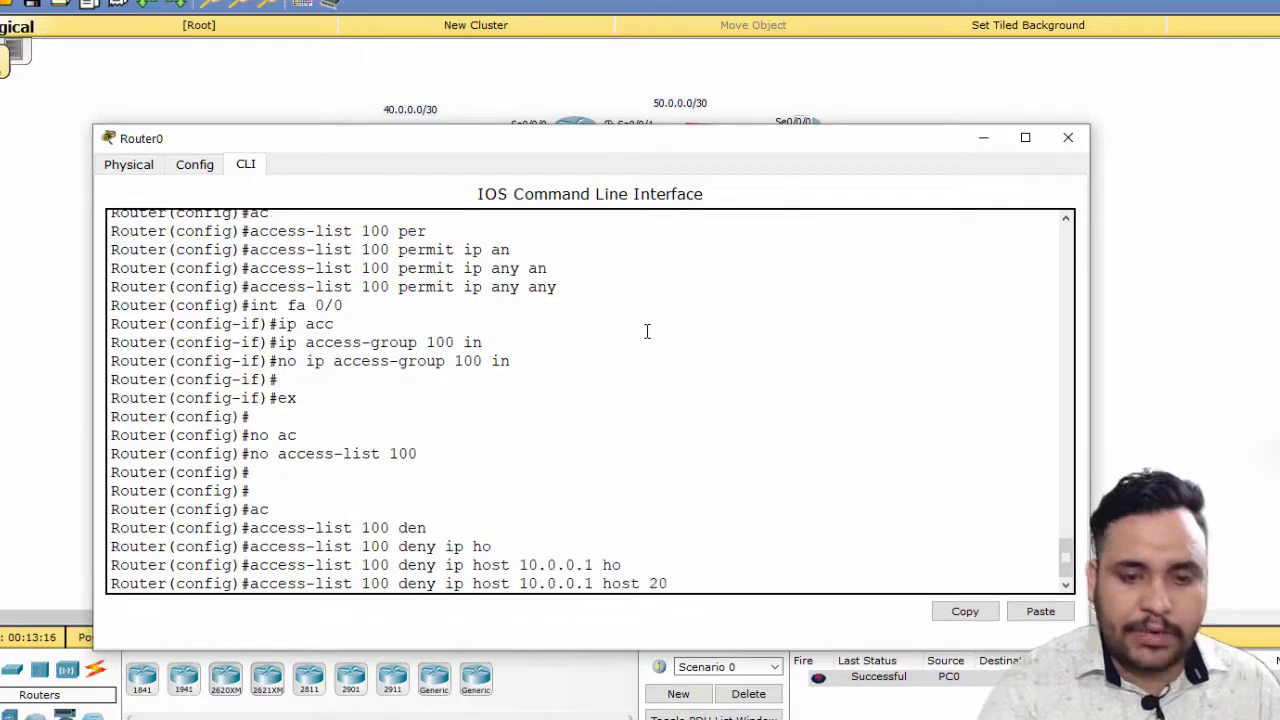
{"action": "type", "text": "20.0.0.1"}
{"action": "key", "text": "Return"}
Add an access list 100 entry denying IP from host 10.0.0.2 to host 20.0.0.2
{"action": "key", "text": "Up"}
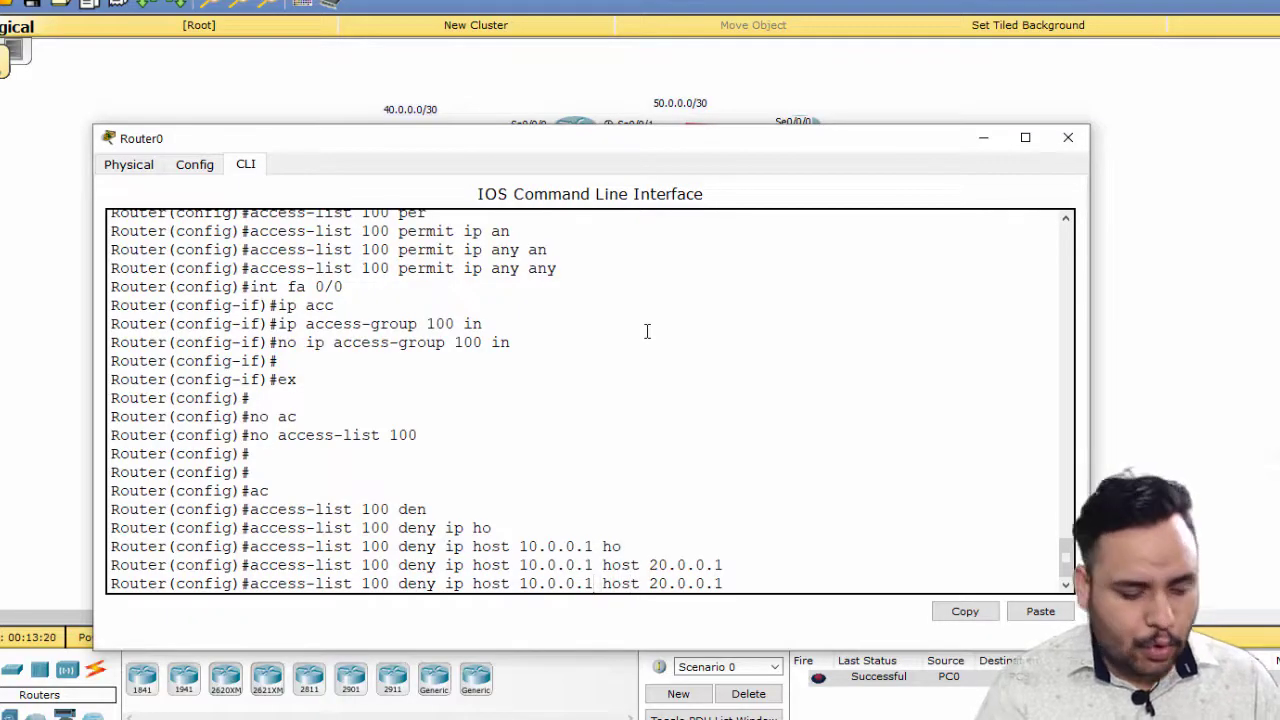
{"action": "key", "text": "BackSpace"}
{"action": "type", "text": "2"}
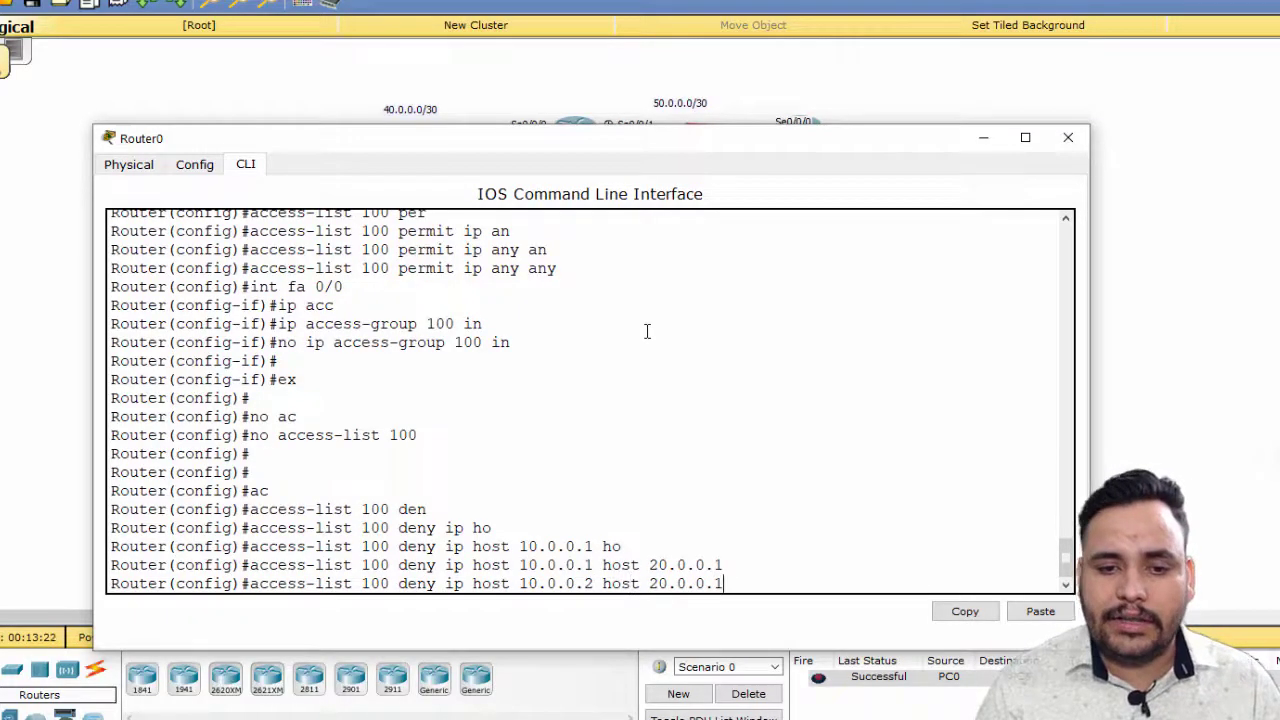
{"action": "type", "text": "2"}
{"action": "key", "text": "Return"}
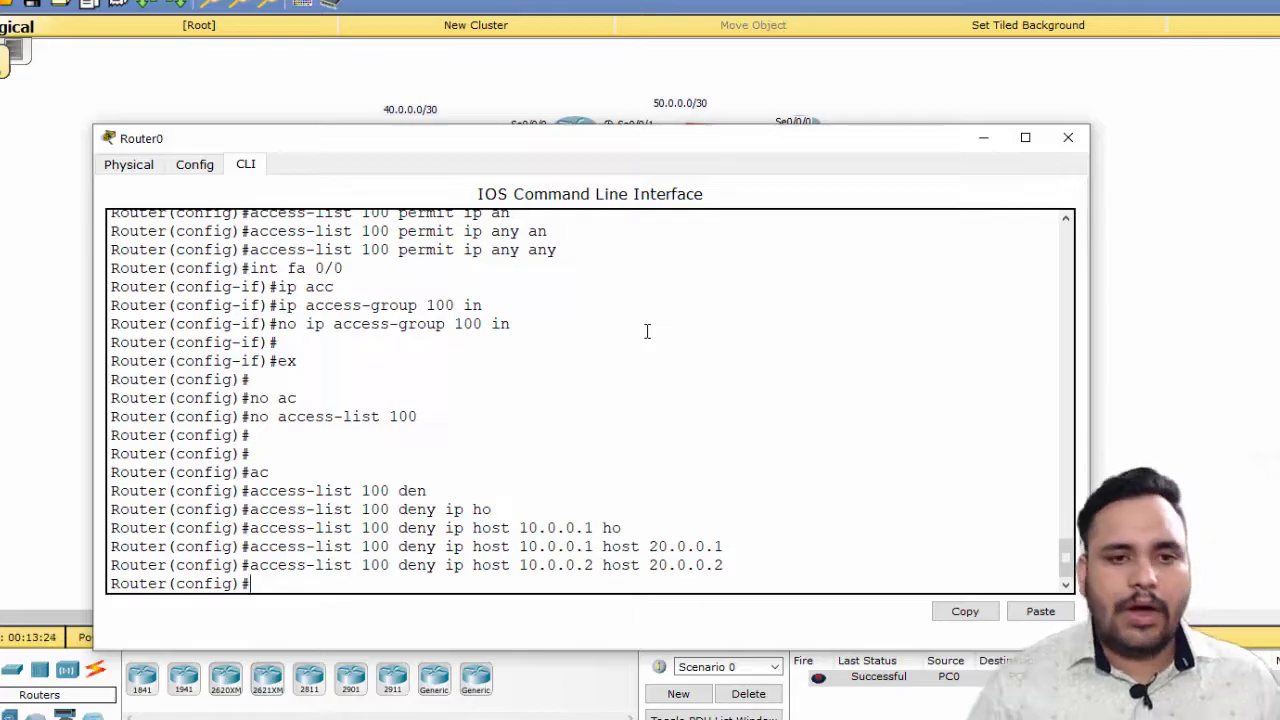
Add a permit ip any any entry to access list 100
{"action": "type", "text": "ac"}
{"action": "key", "text": "Tab"}
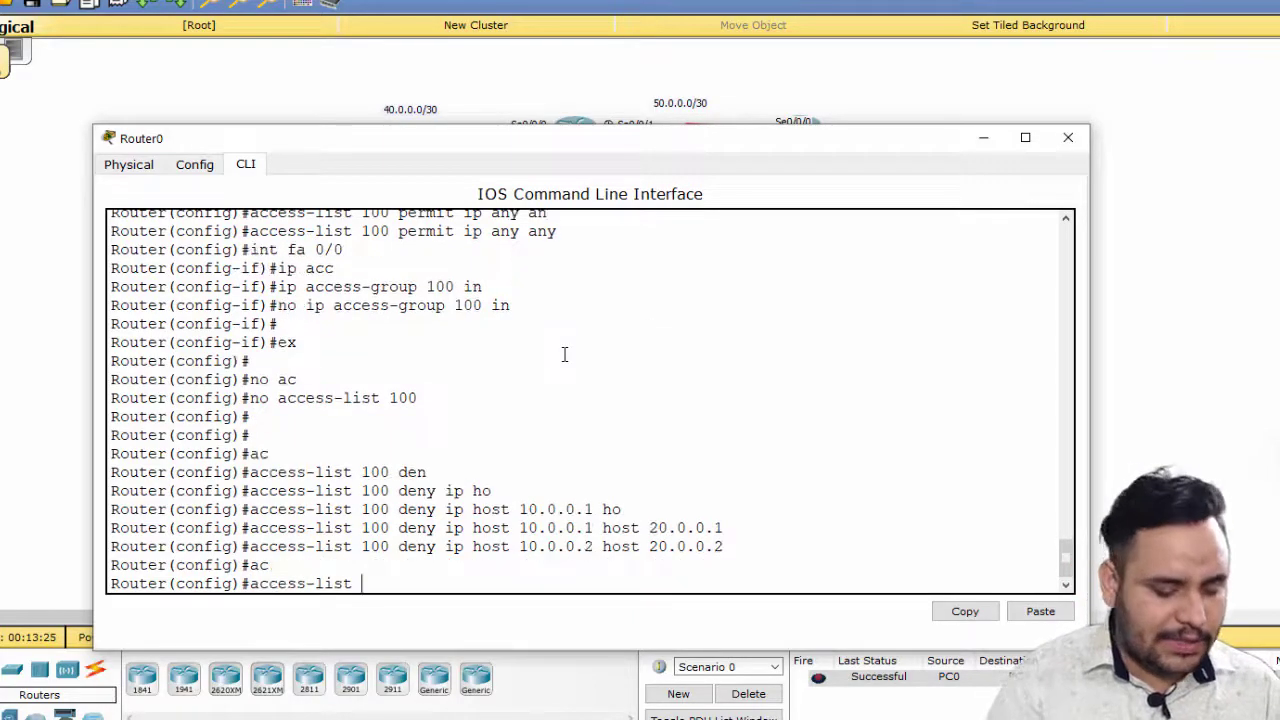
{"action": "type", "text": "100 per"}
{"action": "key", "text": "Tab"}
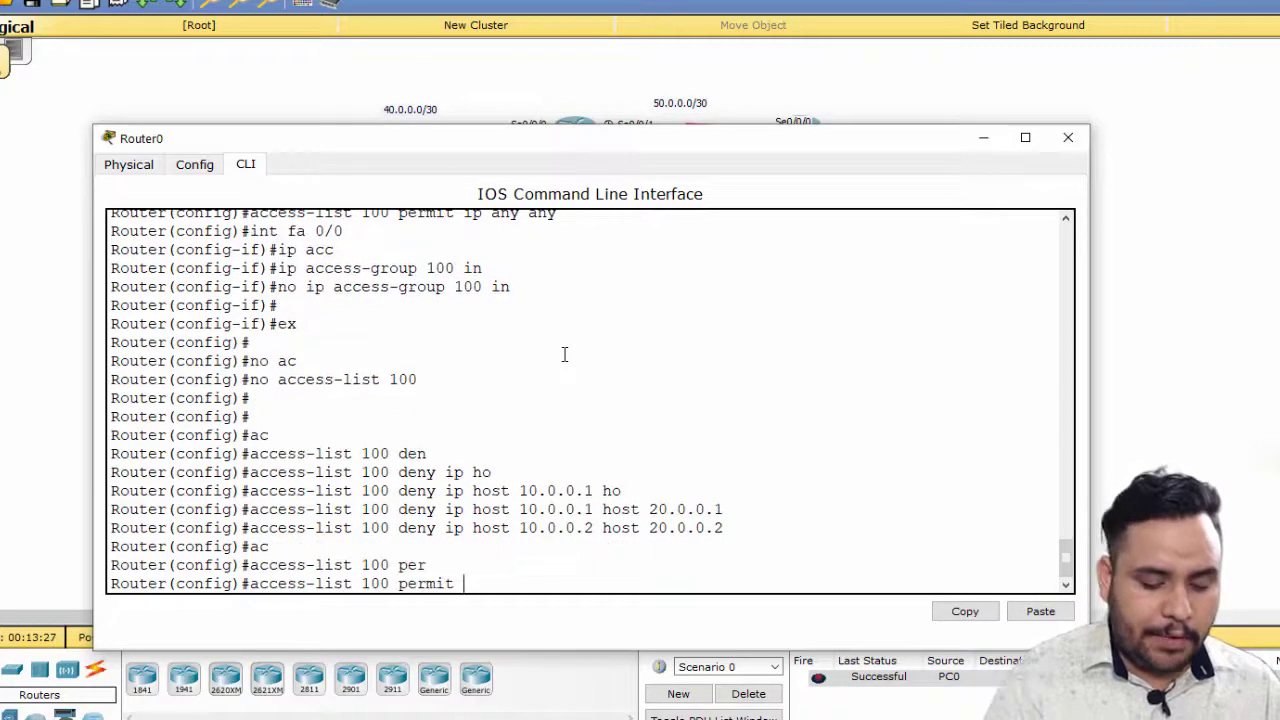
{"action": "type", "text": "ip an"}
{"action": "key", "text": "Tab"}
{"action": "type", "text": "a"}
{"action": "key", "text": "Tab"}
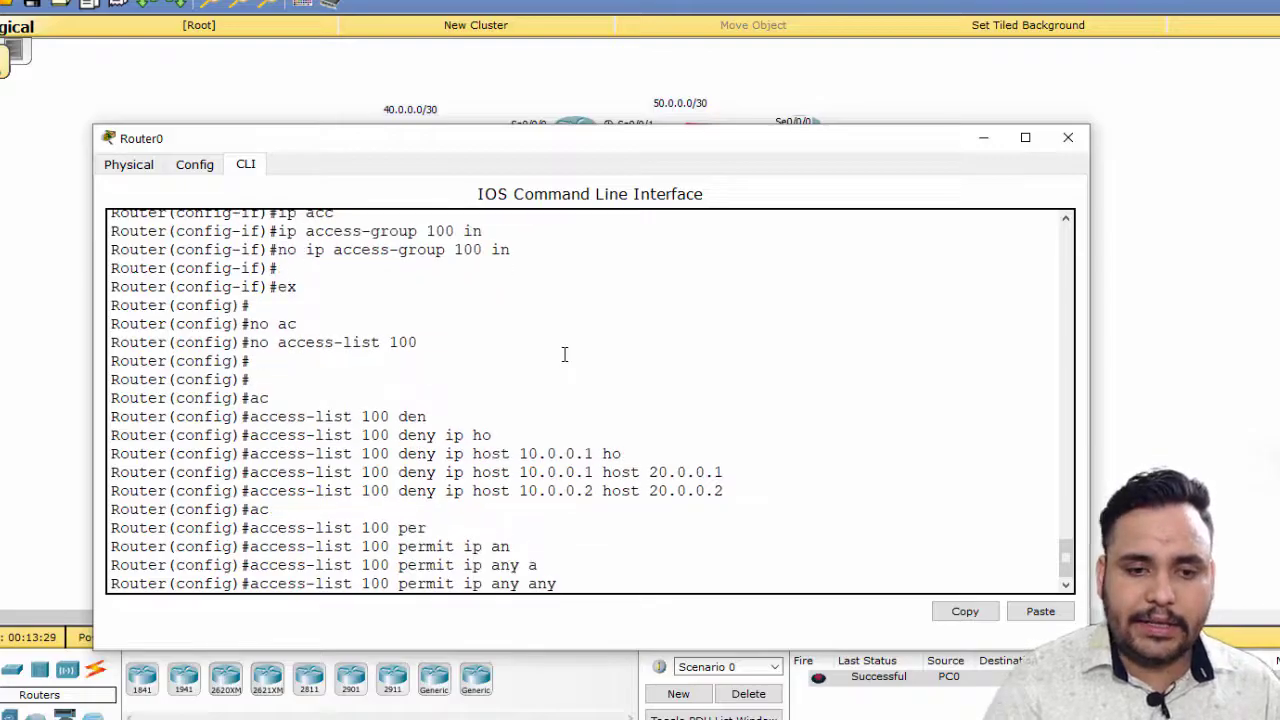
{"action": "key", "text": "Return"}
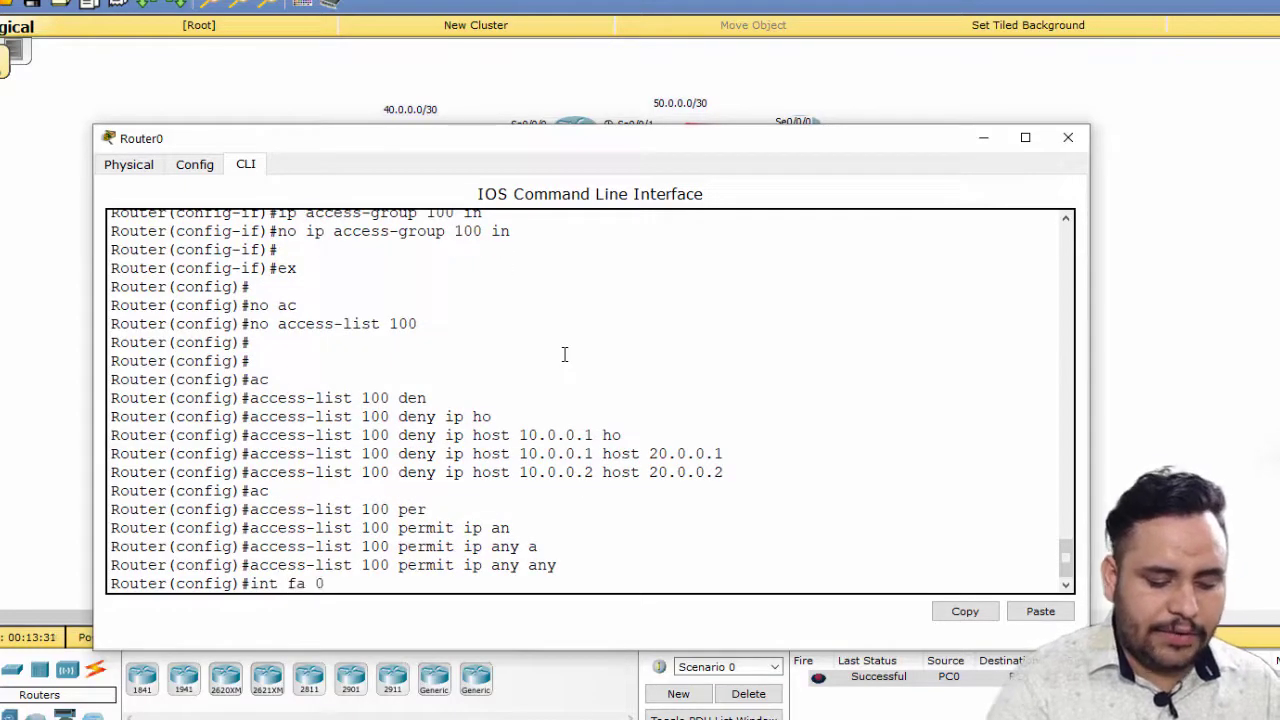
Apply access group 100 inbound on Router0's interface fa 0/0 and close the router window
{"action": "type", "text": "int fa 0/0"}
{"action": "key", "text": "Return"}
{"action": "type", "text": "ip ac"}
{"action": "key", "text": "Tab"}
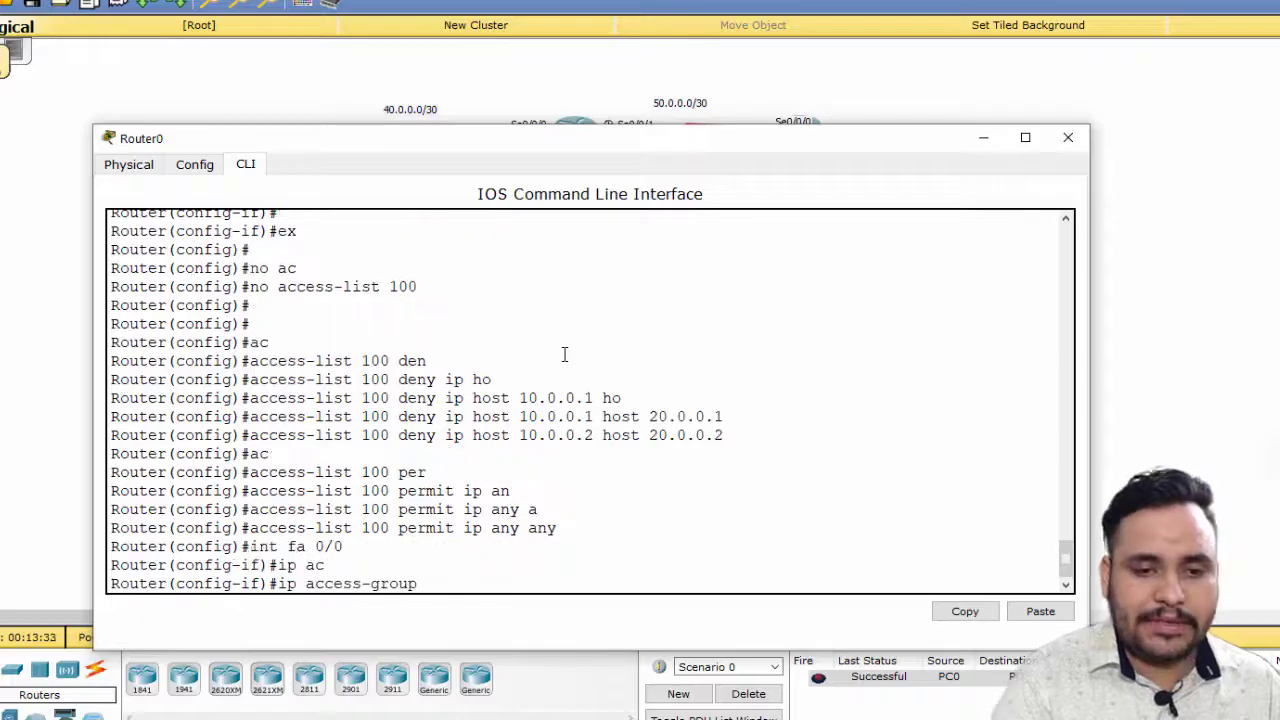
{"action": "type", "text": "100 in"}
{"action": "key", "text": "Return"}
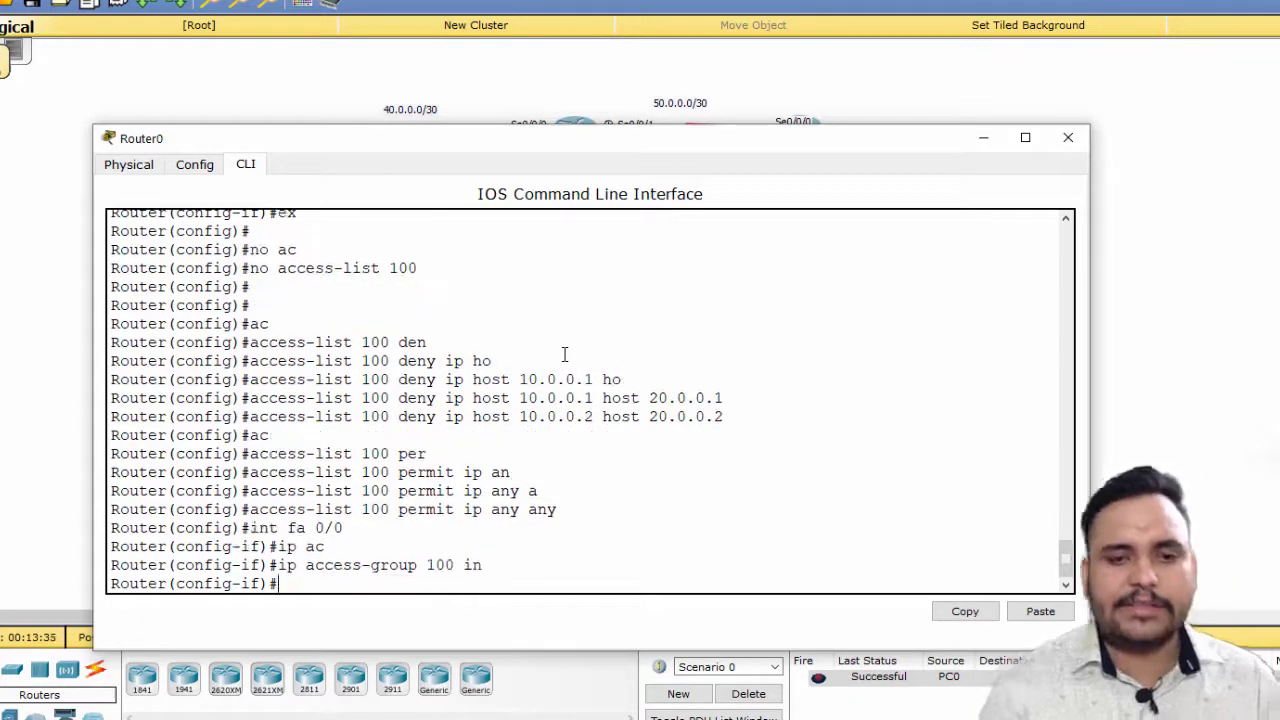
{"action": "left_click", "coordinate": [1068, 137]}
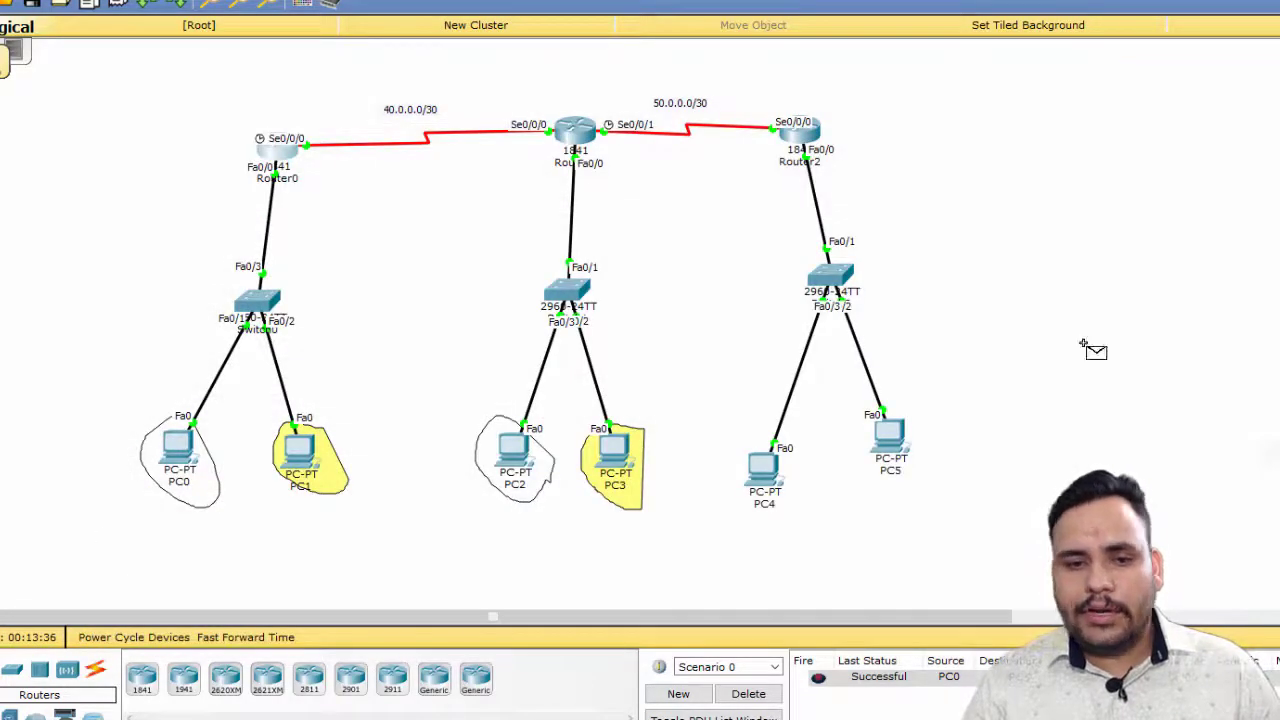
Send a simple PDU from PC0 to PC2 to test the host-to-host deny rule
{"action": "left_click", "coordinate": [180, 455]}
{"action": "left_click", "coordinate": [510, 448]}
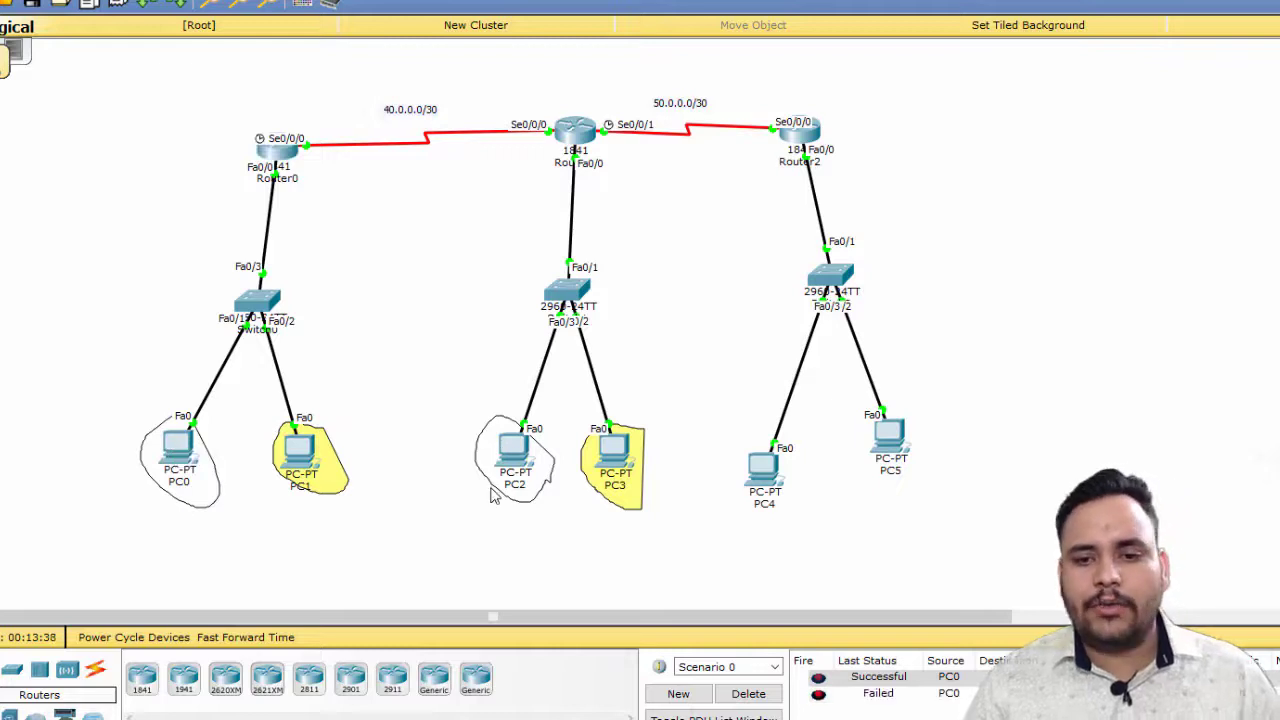
Test the second deny rule with a simple PDU from PC1 to PC3, and delete Scenario 0's PDU results
{"action": "left_click", "coordinate": [305, 455]}
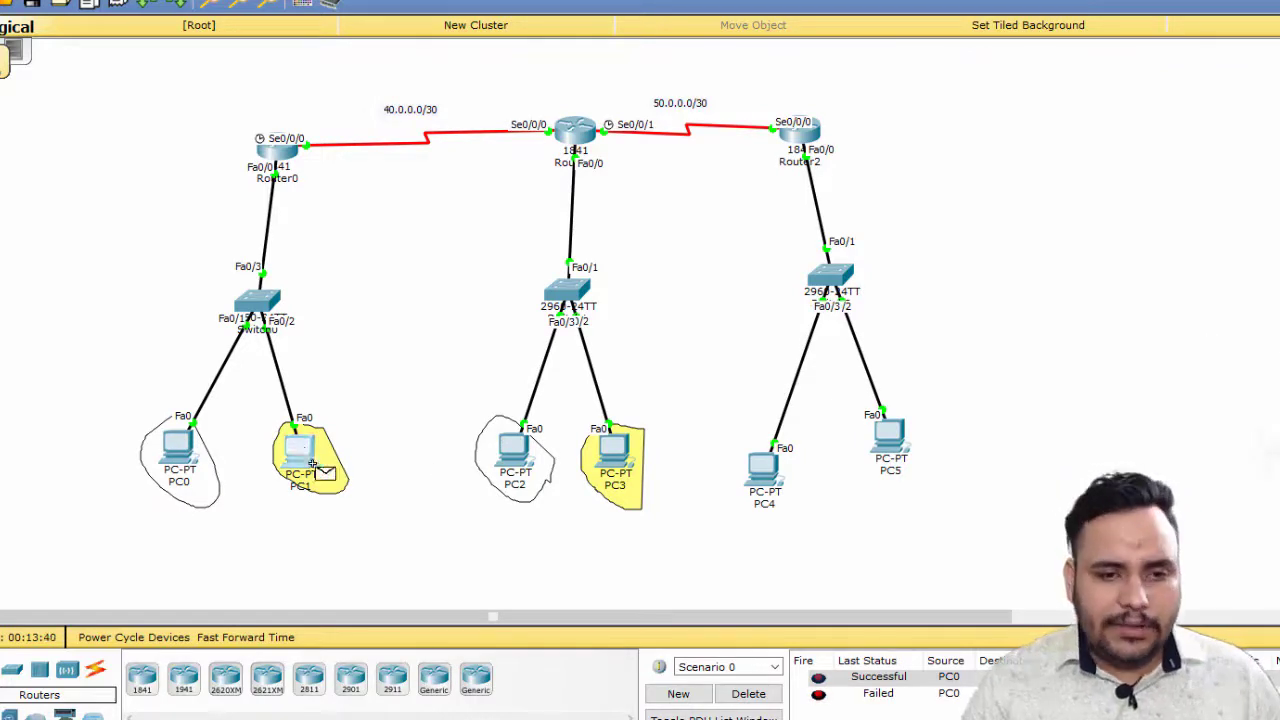
{"action": "left_click", "coordinate": [614, 455]}
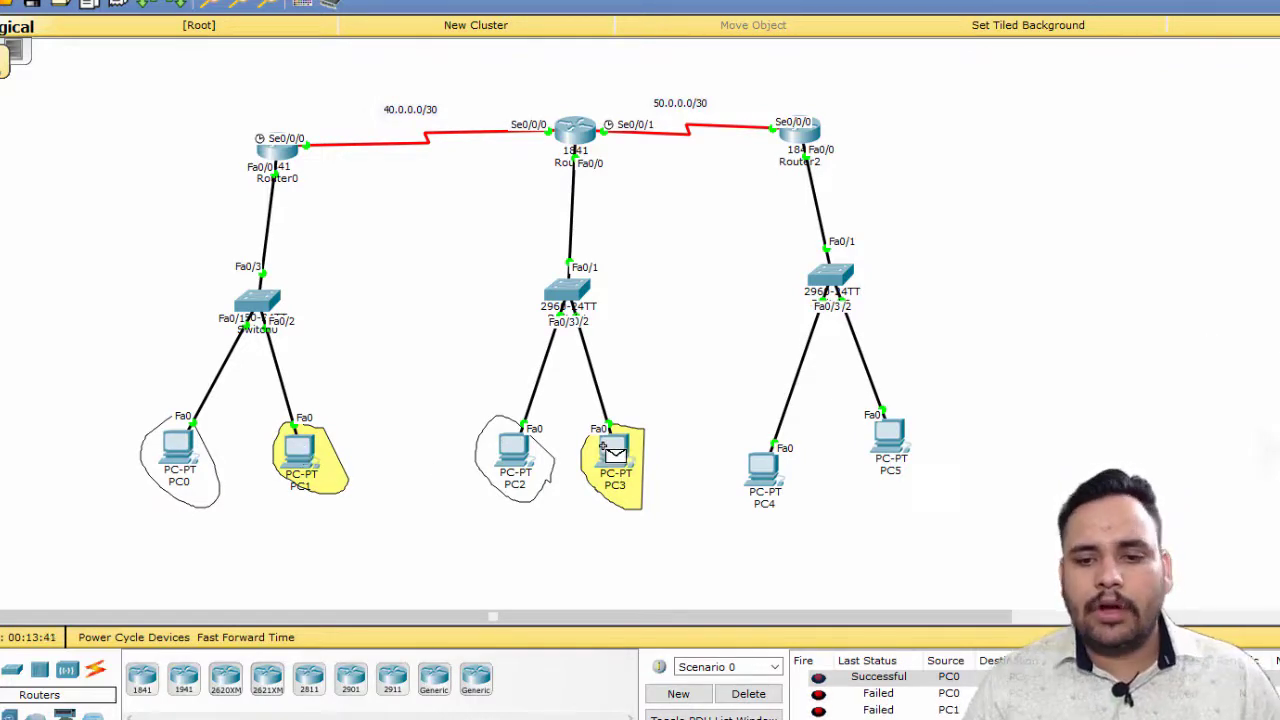
{"action": "left_click", "coordinate": [748, 694]}
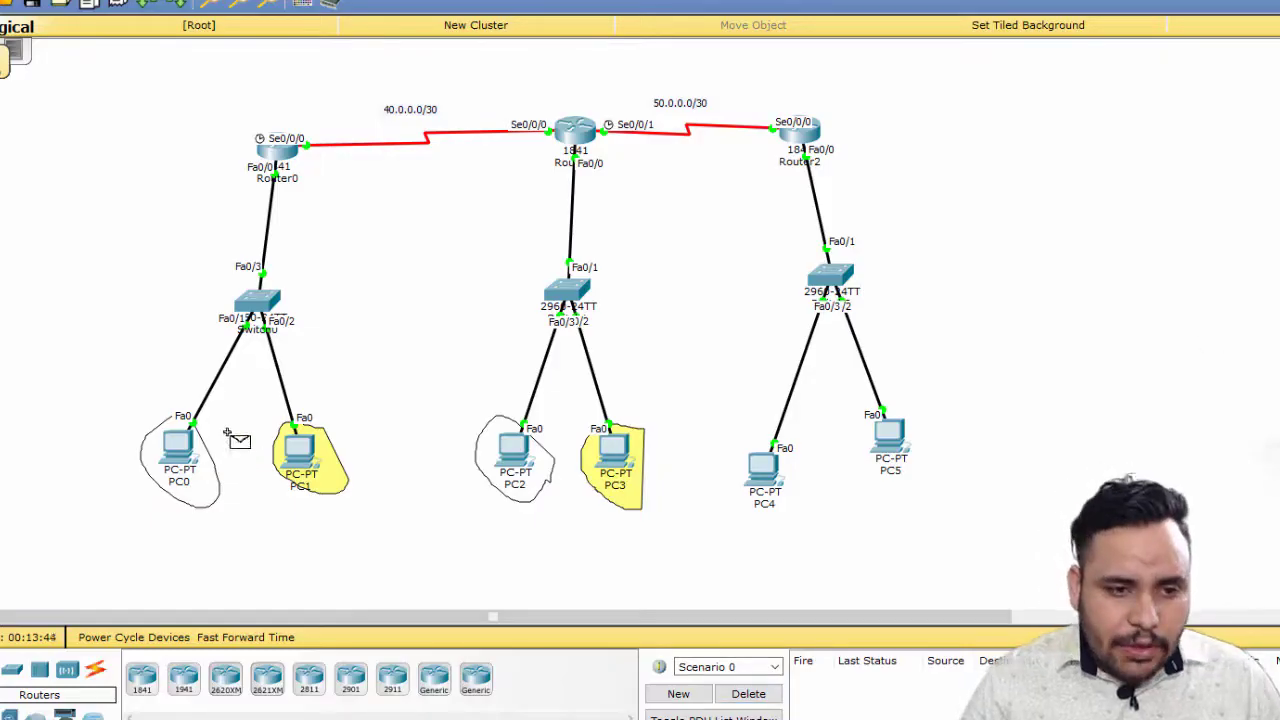
Send simple PDUs from PC0 to PC3 and from PC2 to PC1 to test traffic between the non-blocked host pairs
{"action": "left_click", "coordinate": [178, 450]}
{"action": "left_click", "coordinate": [620, 452]}
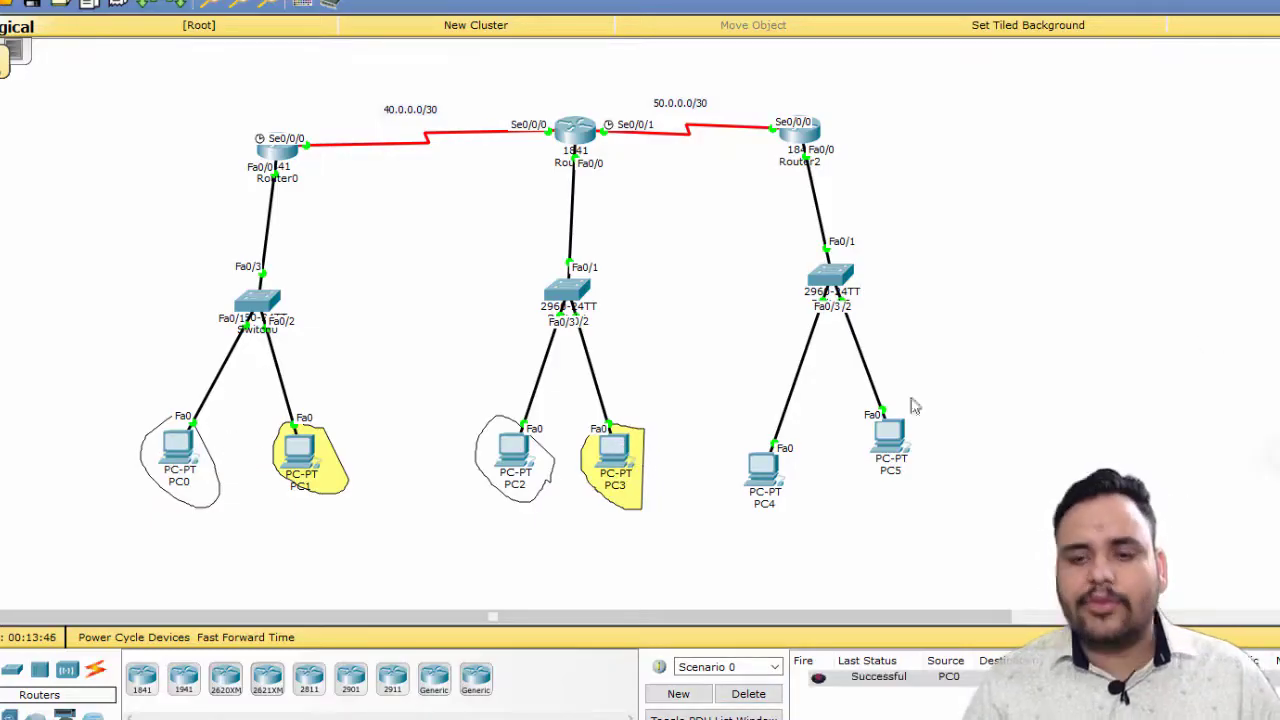
{"action": "left_click", "coordinate": [522, 458]}
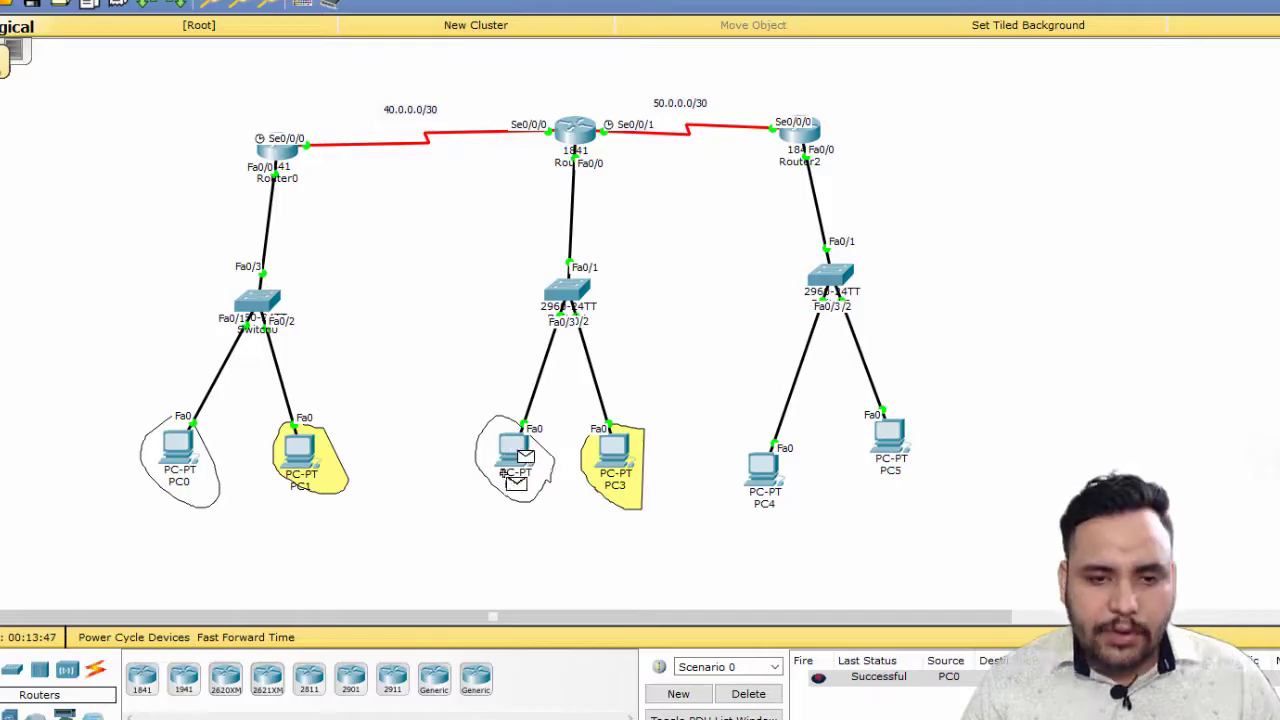
{"action": "left_click", "coordinate": [298, 455]}
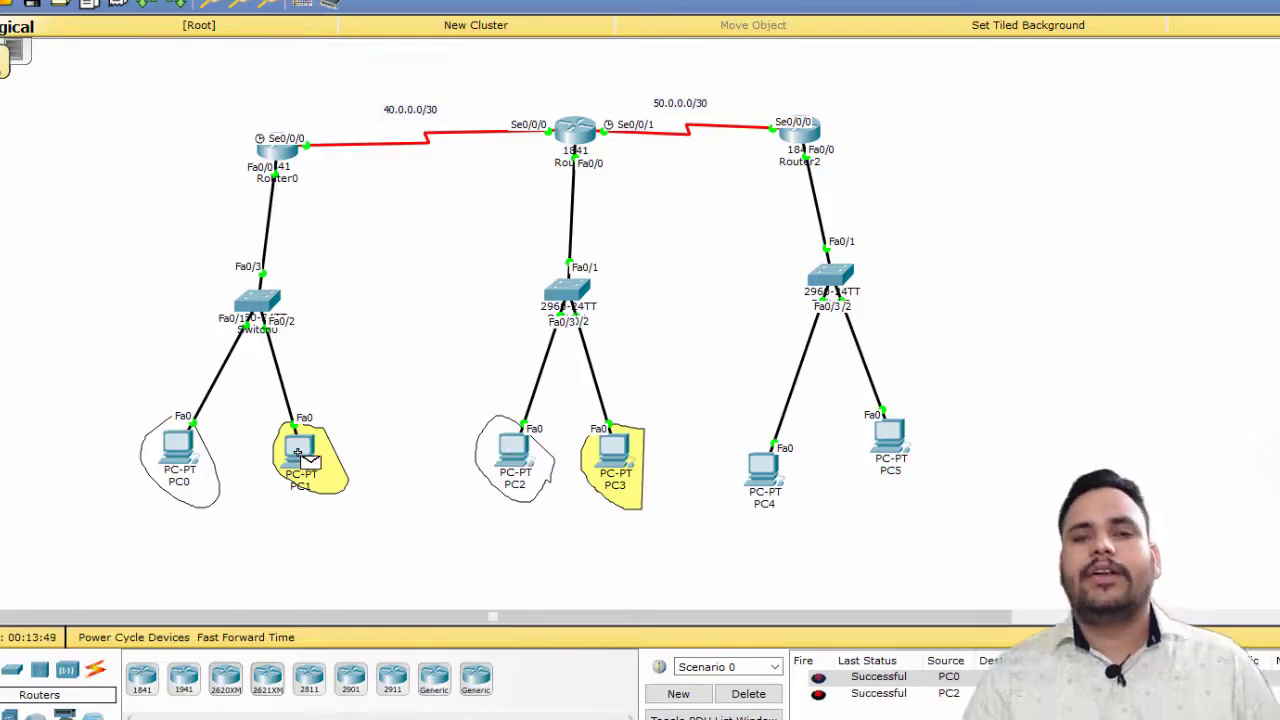